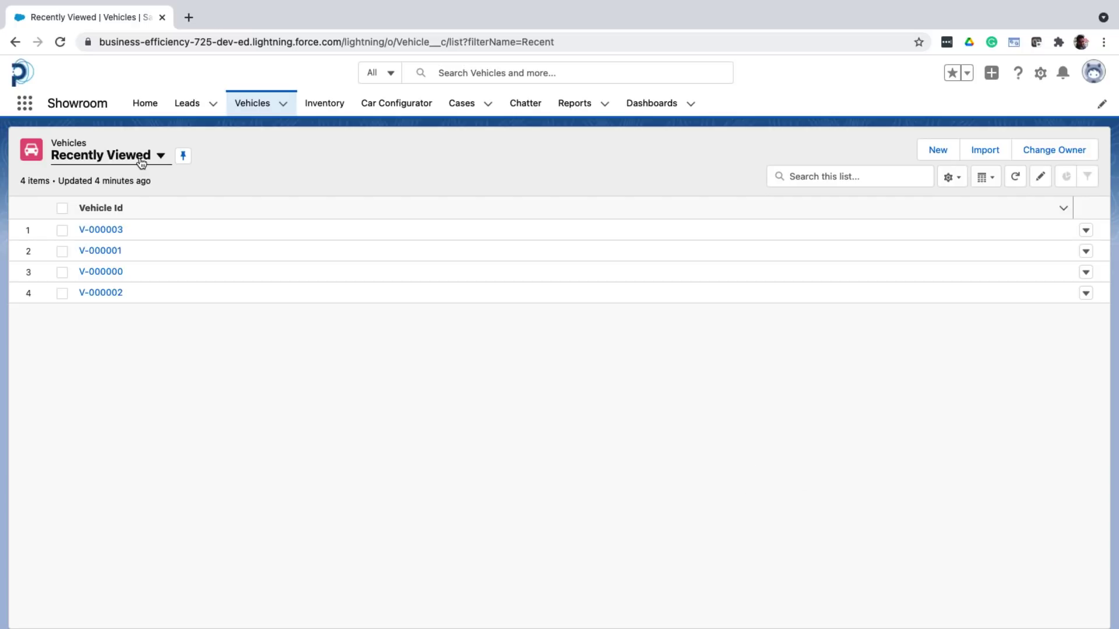
- Create a new list view named 'Available Vehicles', visible to all users
left_click(957, 183)
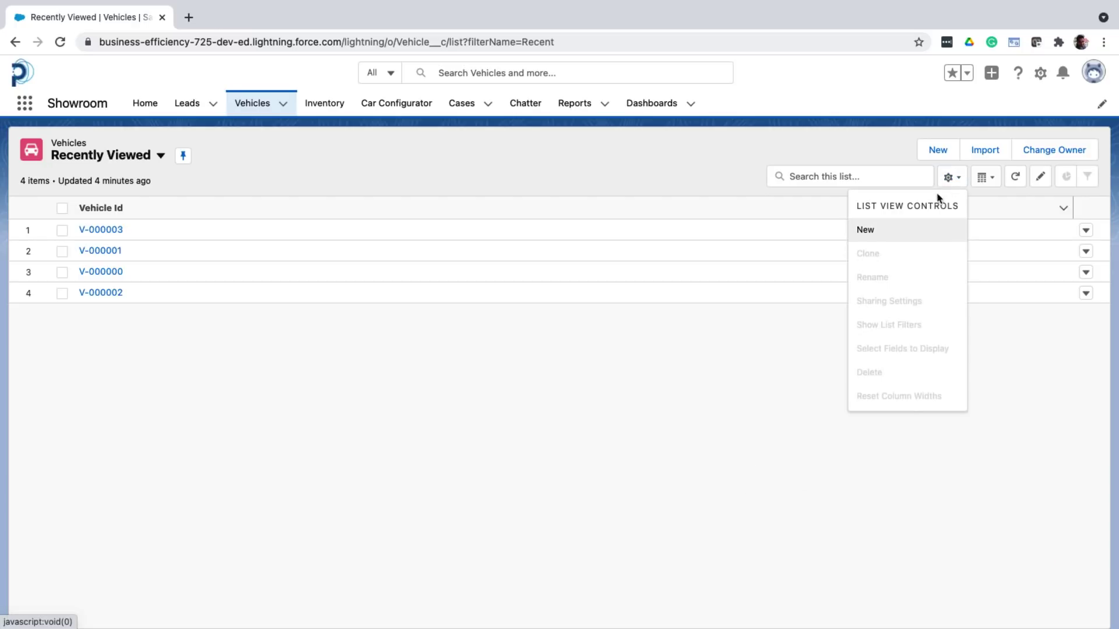
left_click(907, 230)
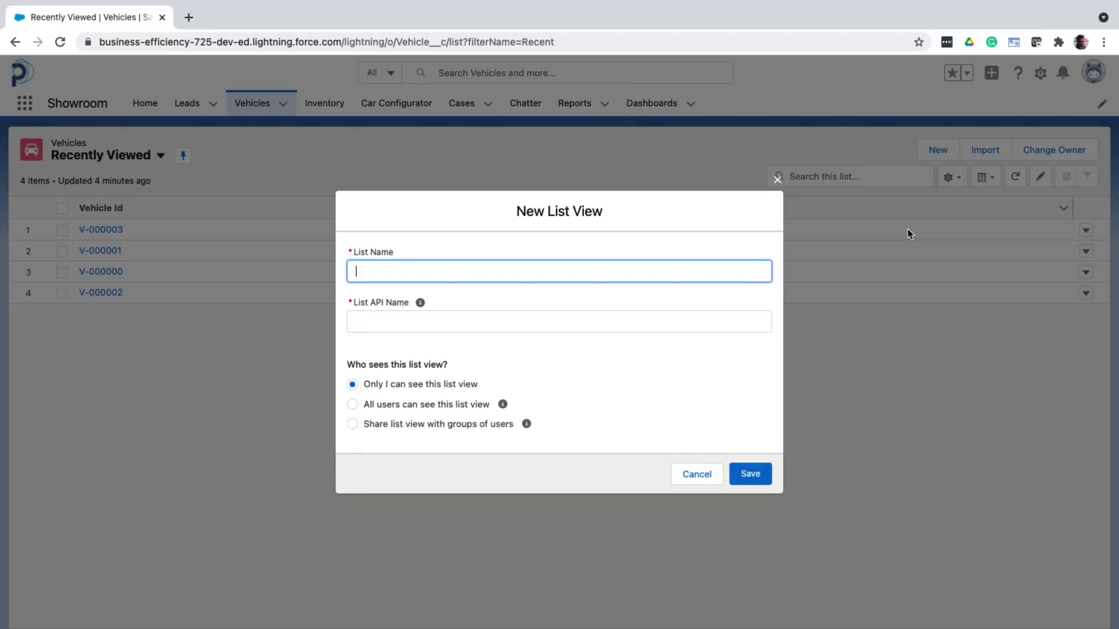
type("Available Vehicles")
left_click(672, 348)
left_click(352, 406)
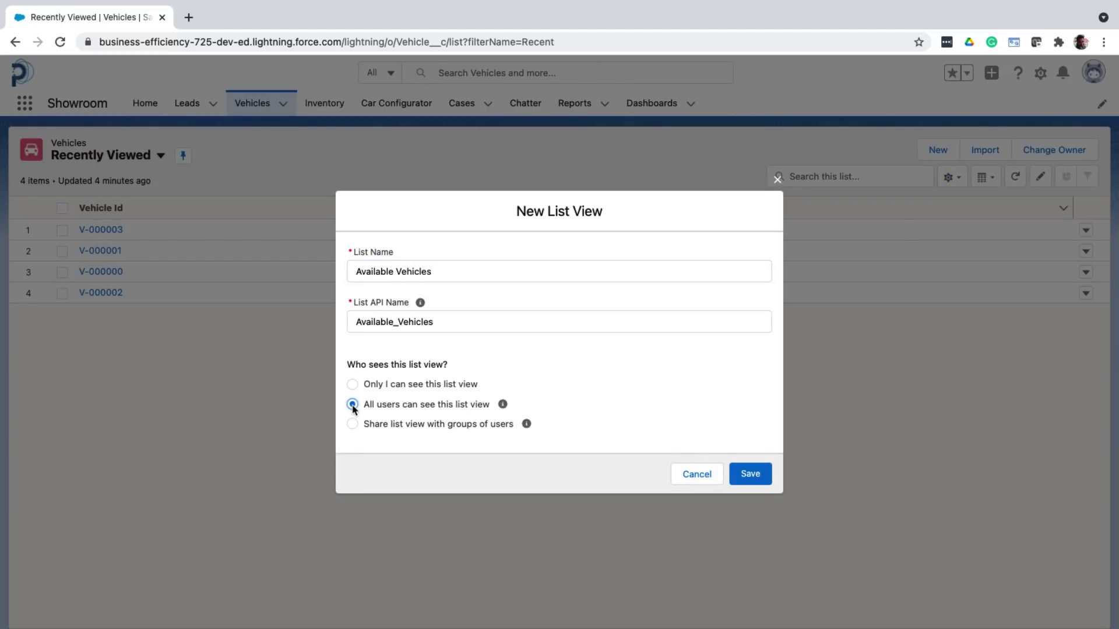
left_click(746, 473)
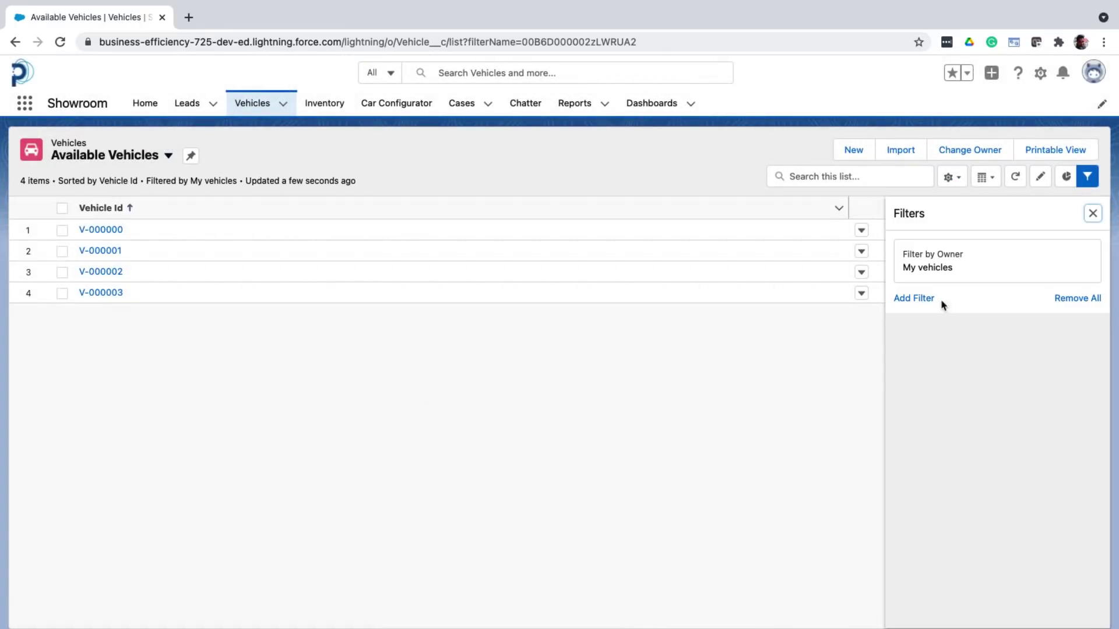
- Set the owner filter to All vehicles and add a Status equals Available filter
left_click(982, 262)
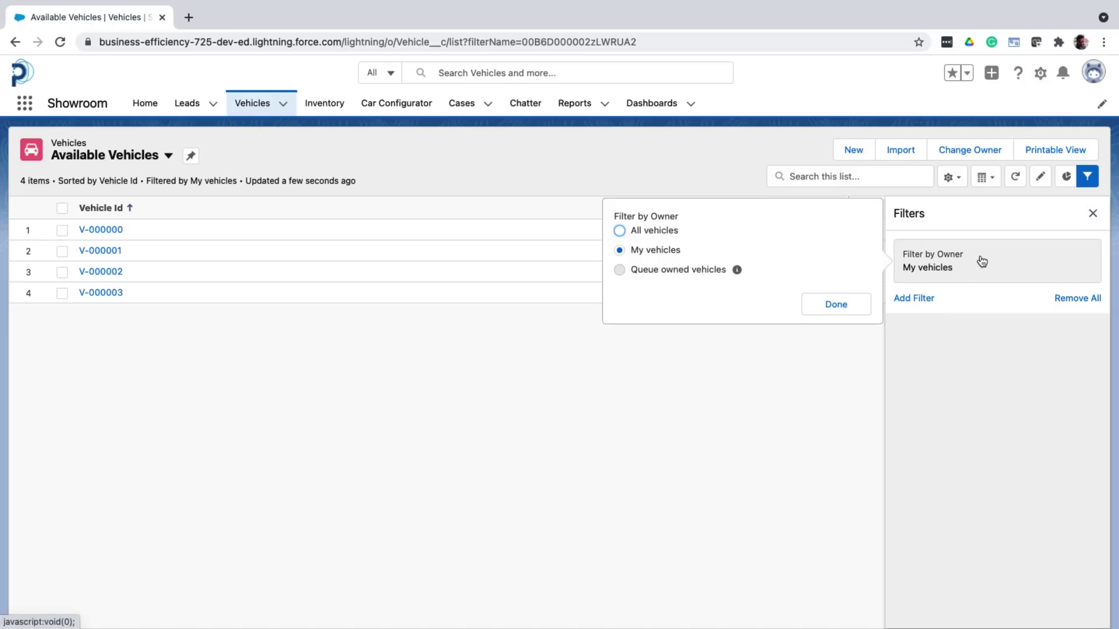
left_click(652, 232)
left_click(834, 304)
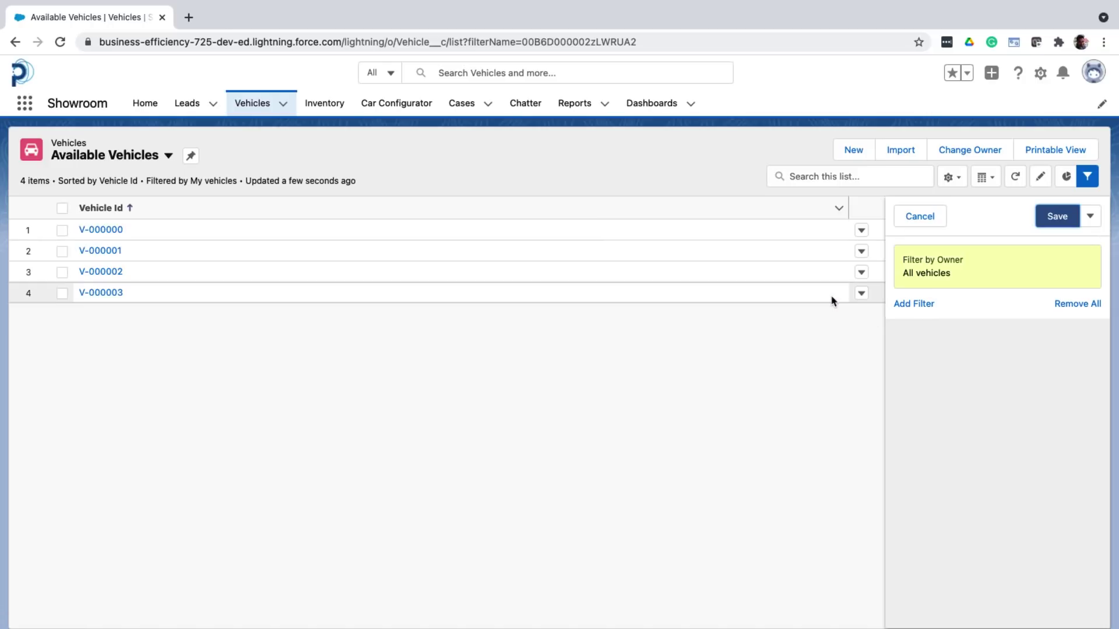
left_click(907, 304)
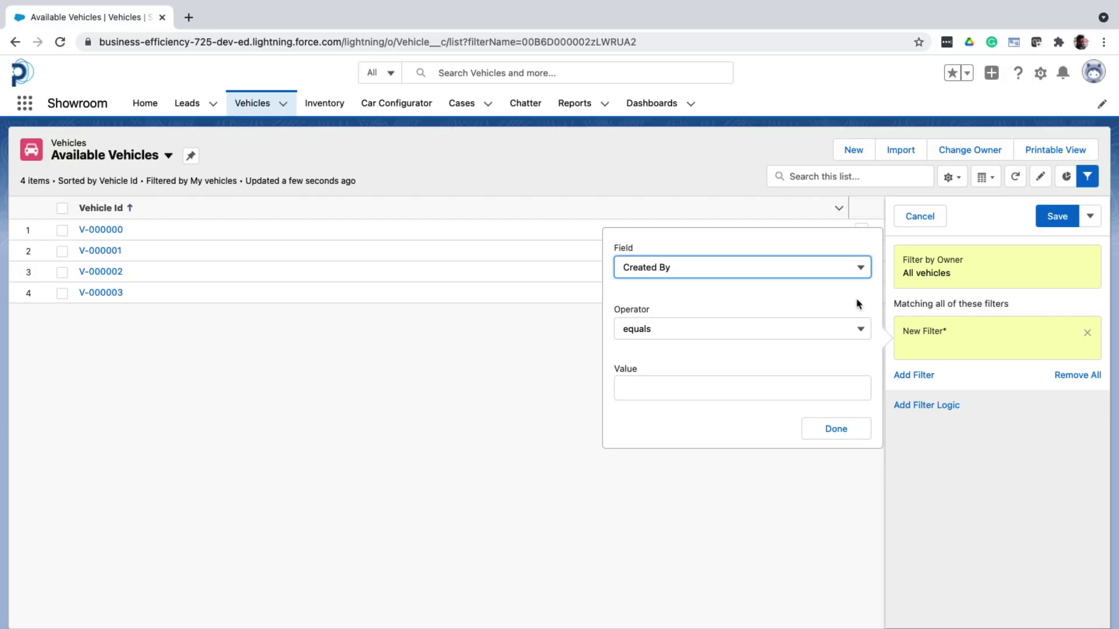
left_click(830, 267)
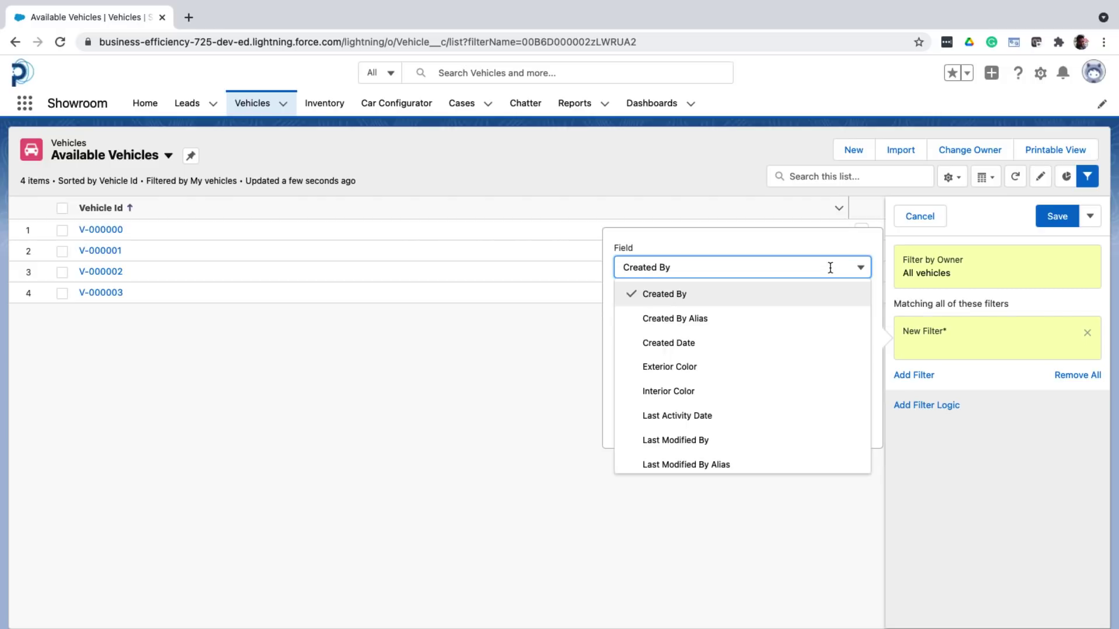
scroll(776, 427, "down", 5)
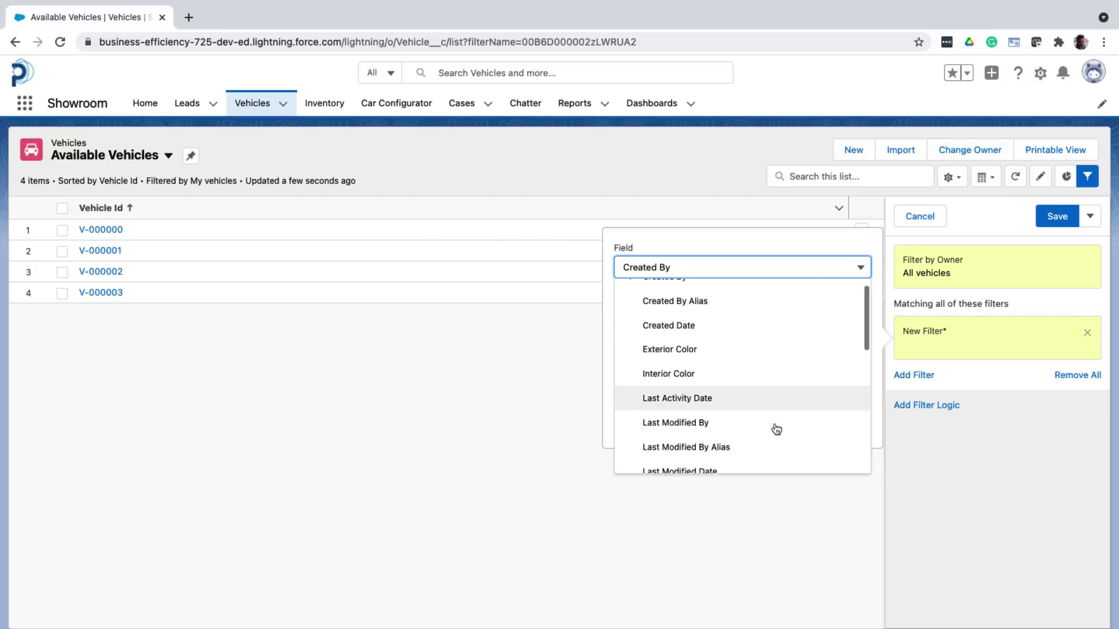
scroll(776, 429, "down", 4)
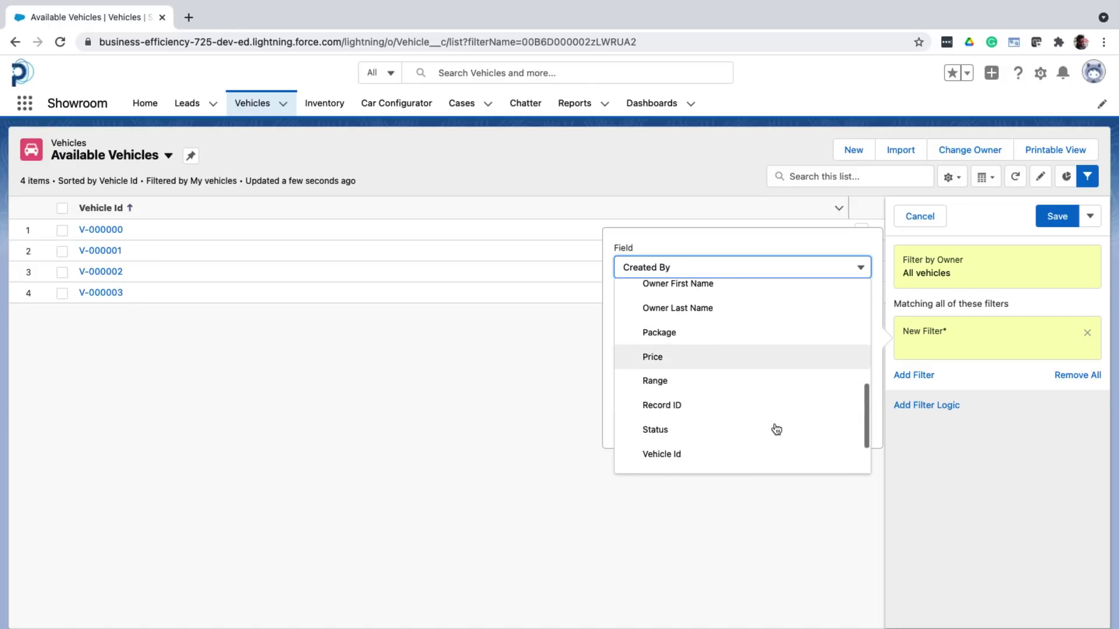
left_click(761, 407)
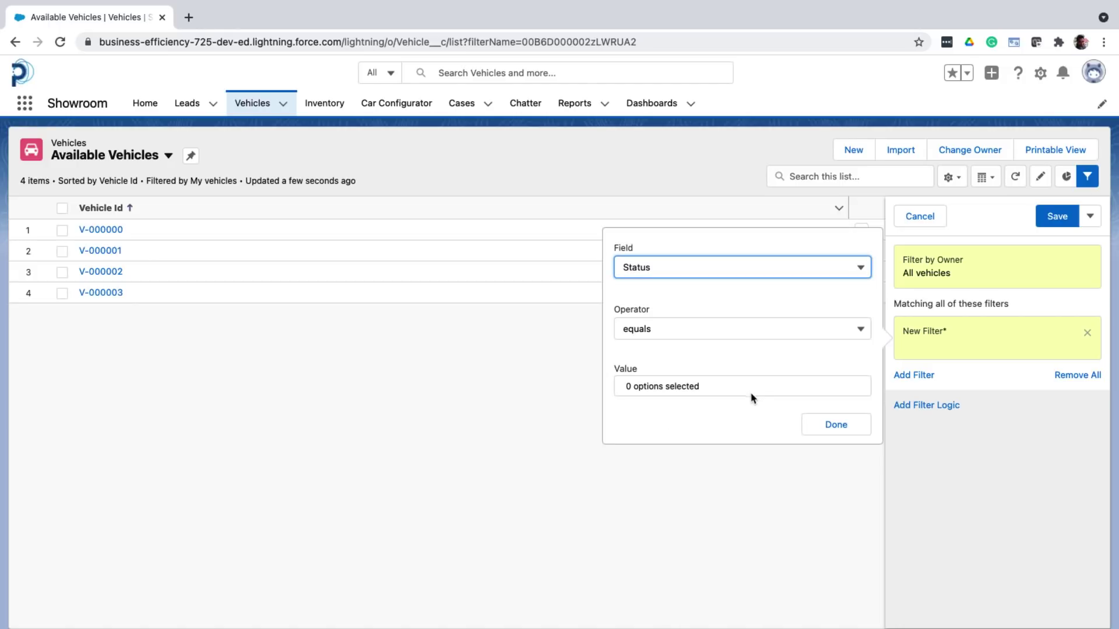
left_click(743, 389)
left_click(747, 390)
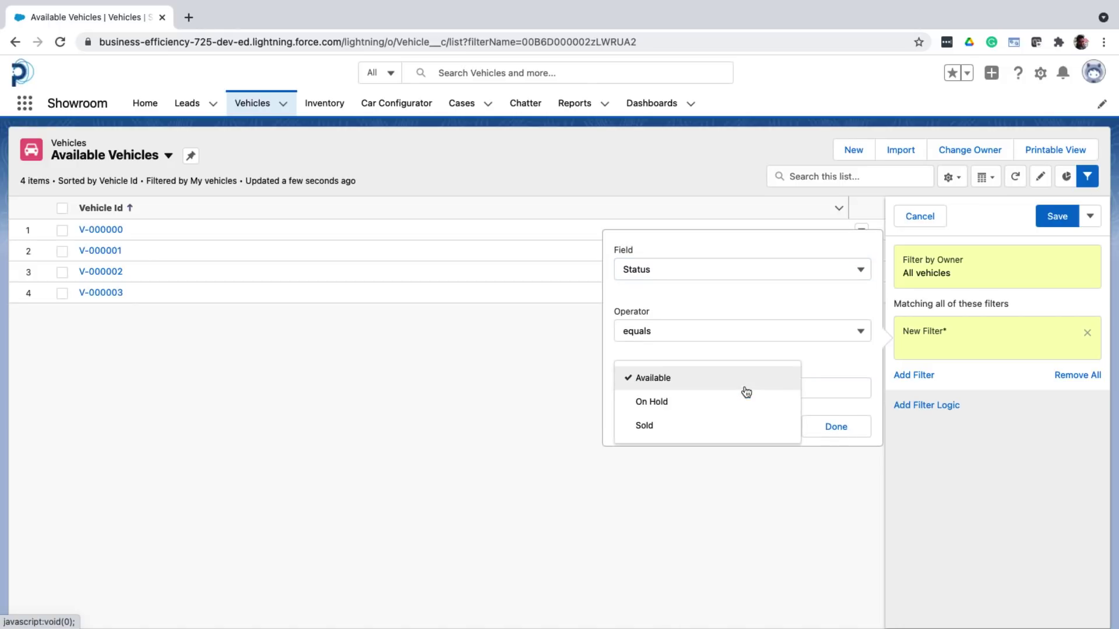
left_click(824, 426)
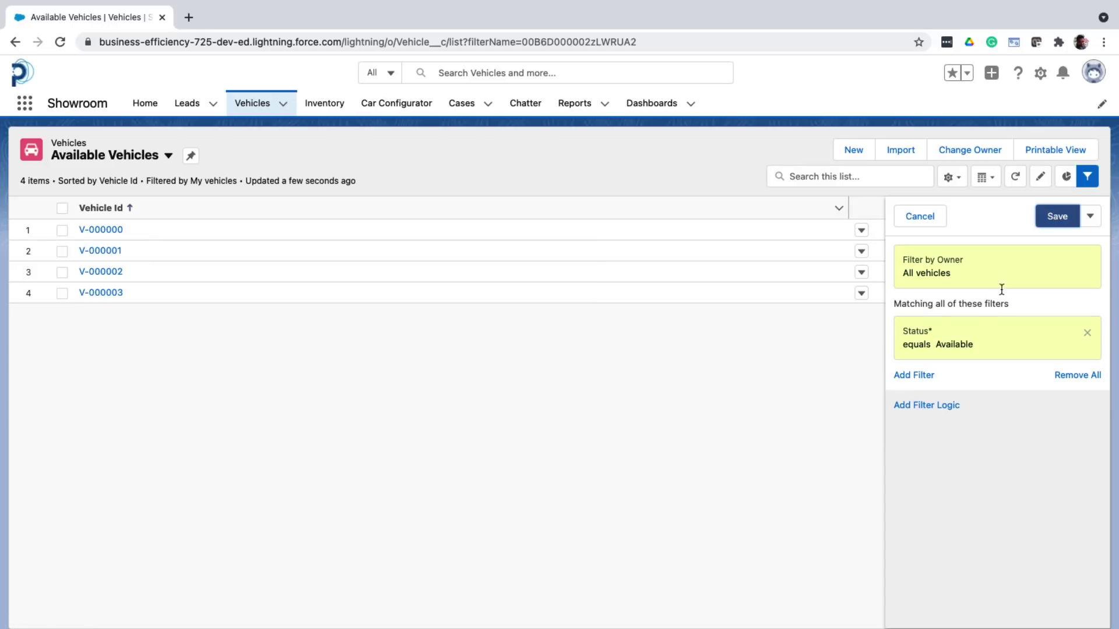
- Save the filters, then show Model, Price and VIN columns in the Available Vehicles list
left_click(1049, 222)
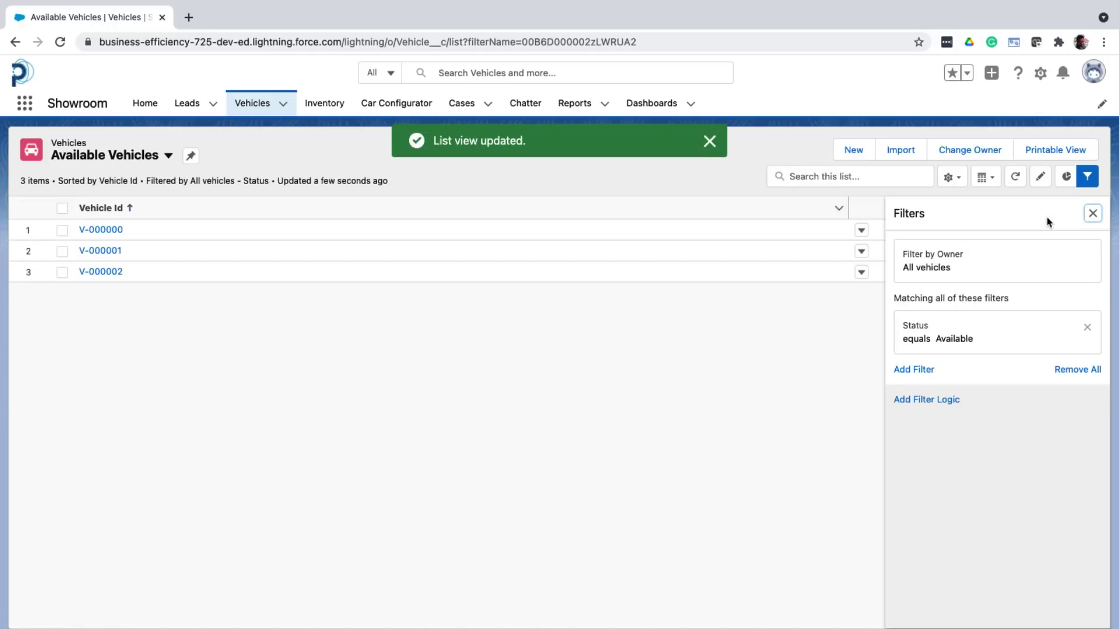
left_click(953, 180)
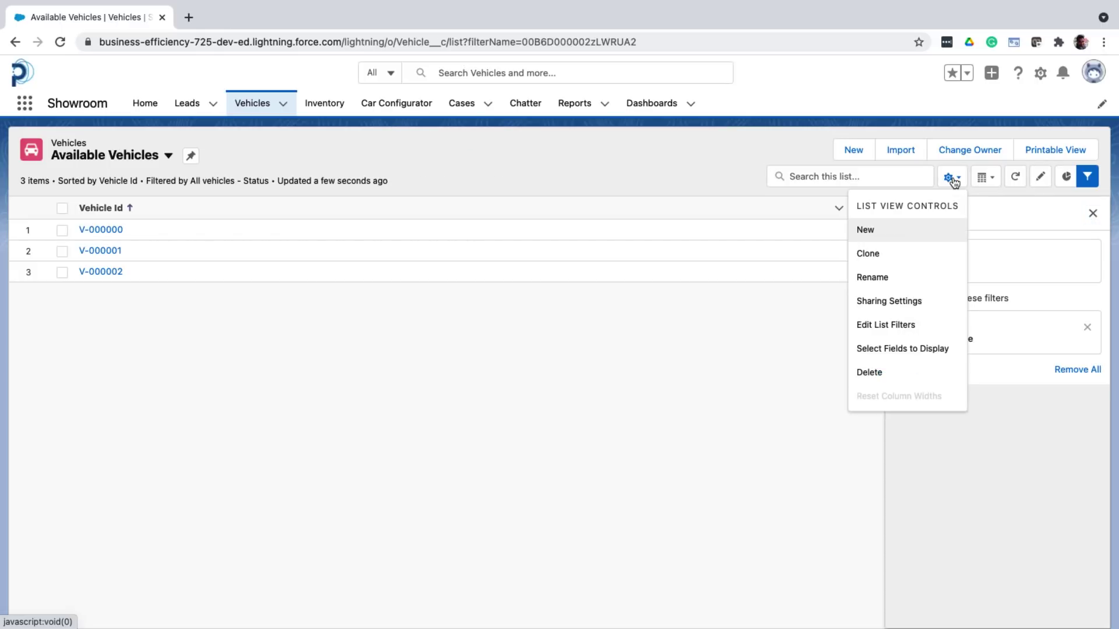
left_click(904, 347)
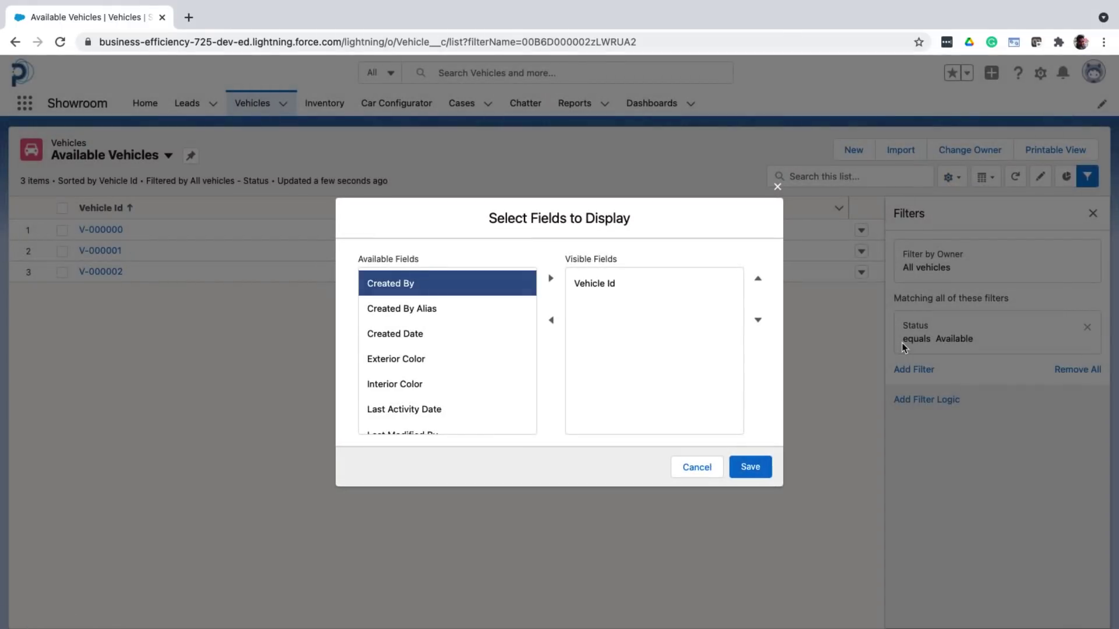
scroll(470, 324, "down", 3)
left_click(471, 330)
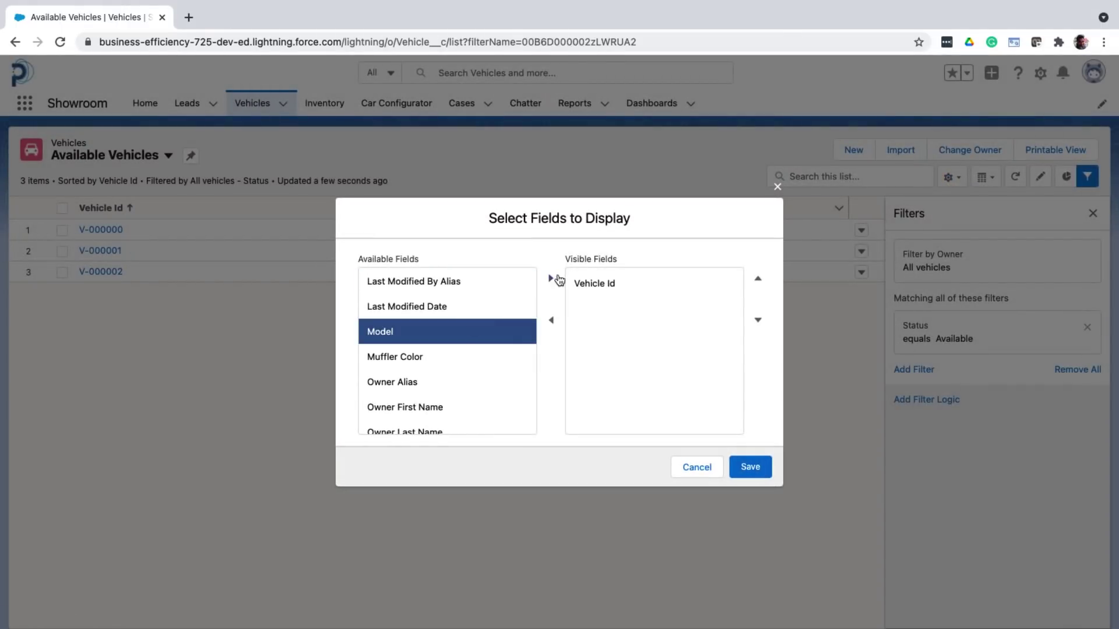
left_click(551, 279)
scroll(485, 408, "down", 3)
left_click(472, 337)
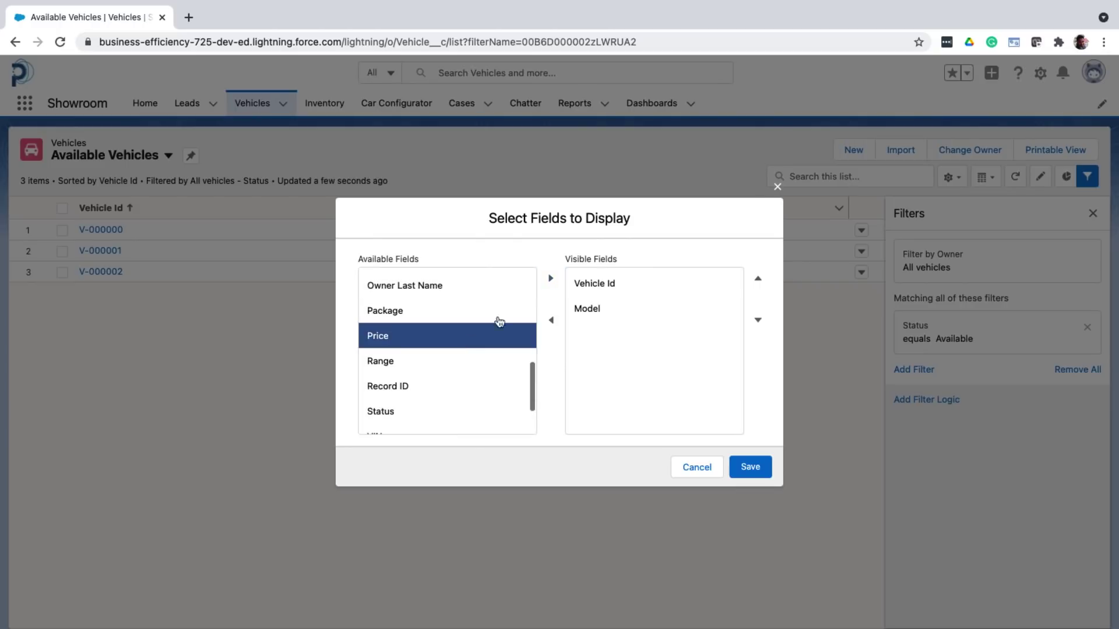
left_click(551, 279)
left_click(475, 409)
left_click(551, 279)
left_click(756, 473)
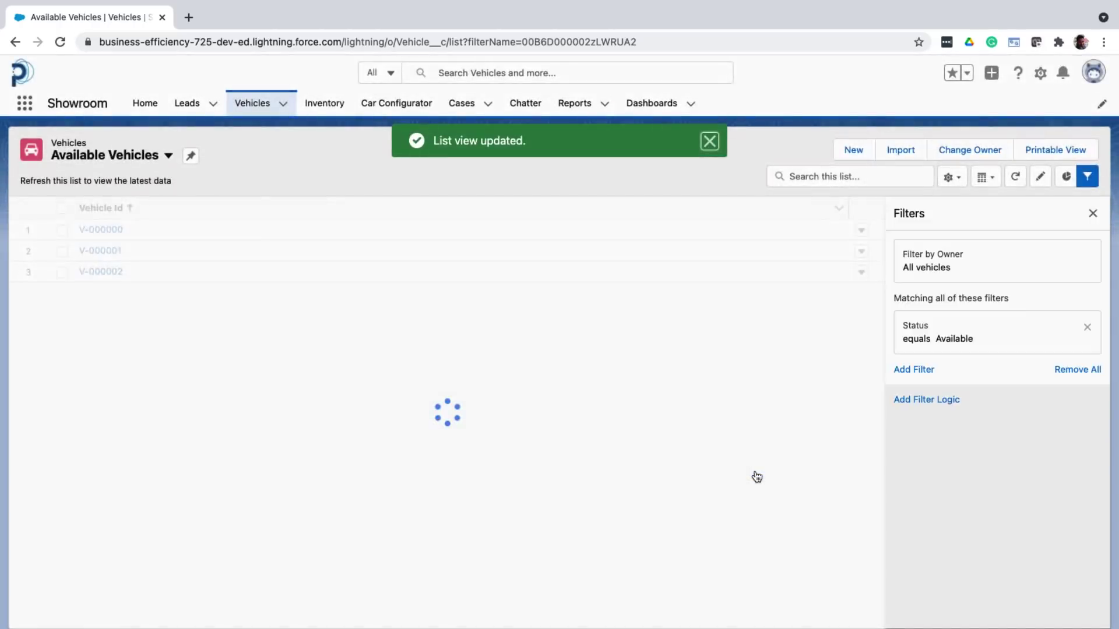
left_click(1093, 214)
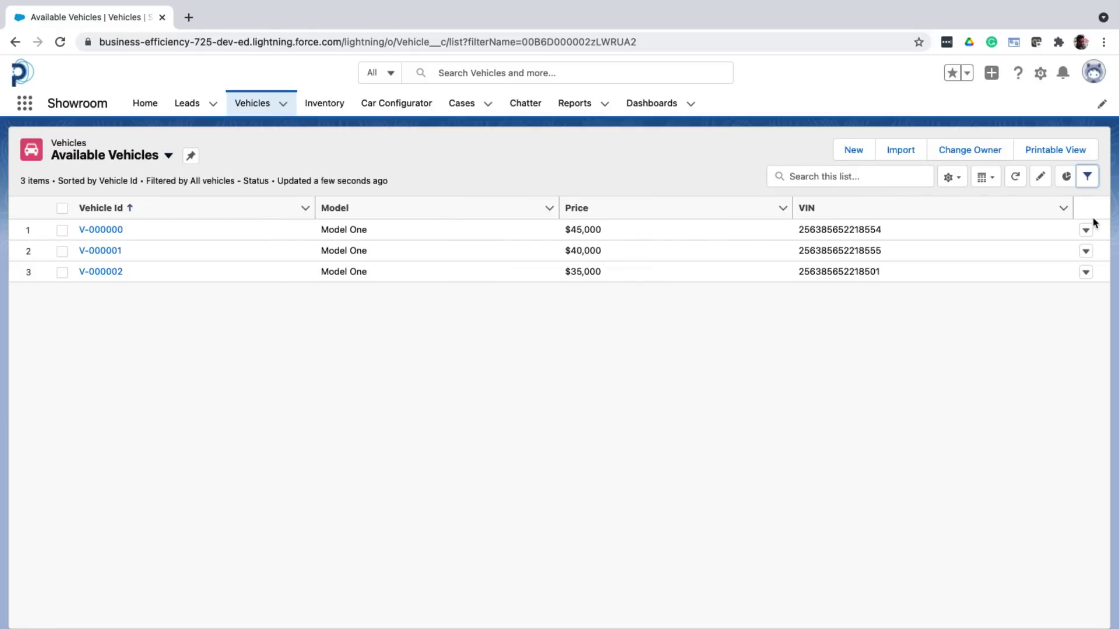
- Open the V-000000 vehicle record and bring up the Setup gear menu
left_click(113, 231)
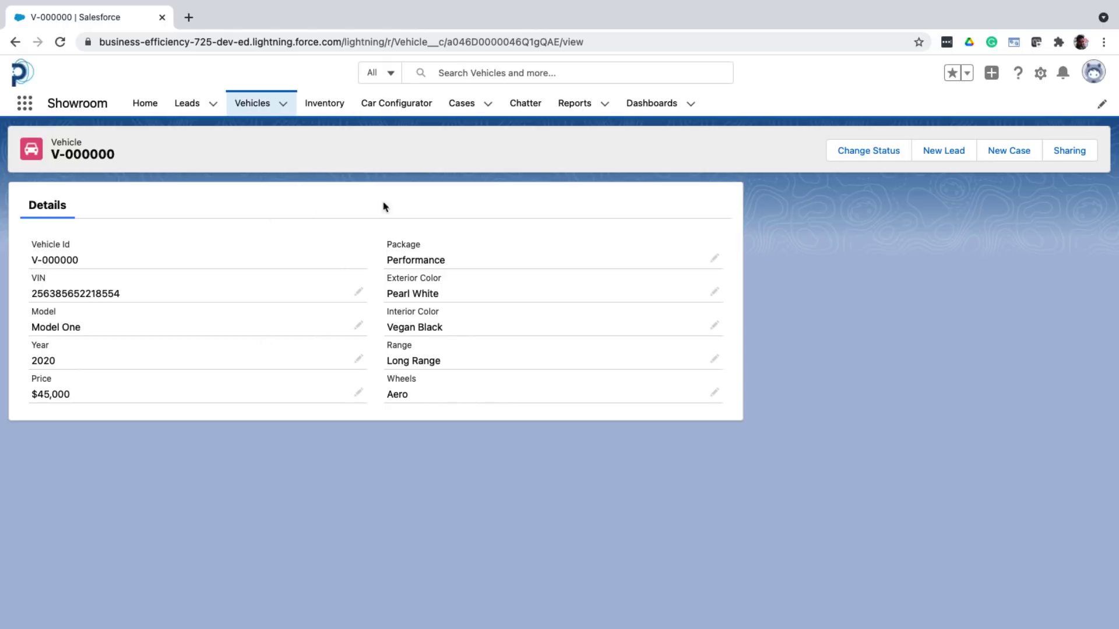
left_click(1041, 81)
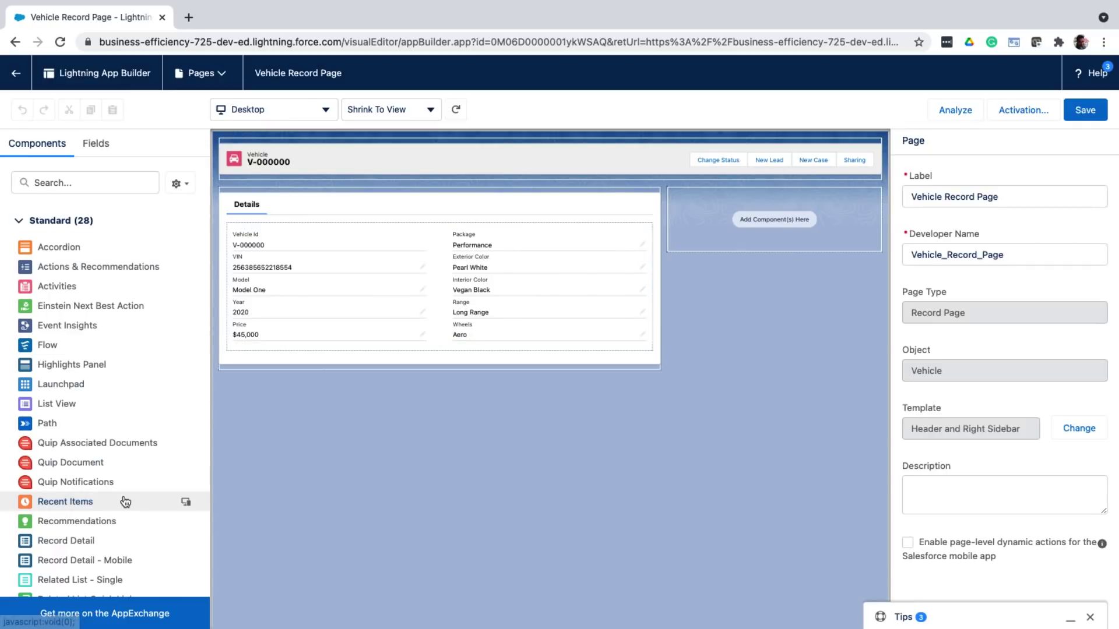
- Scroll through the Components panel to review the available components
scroll(126, 502, "down", 5)
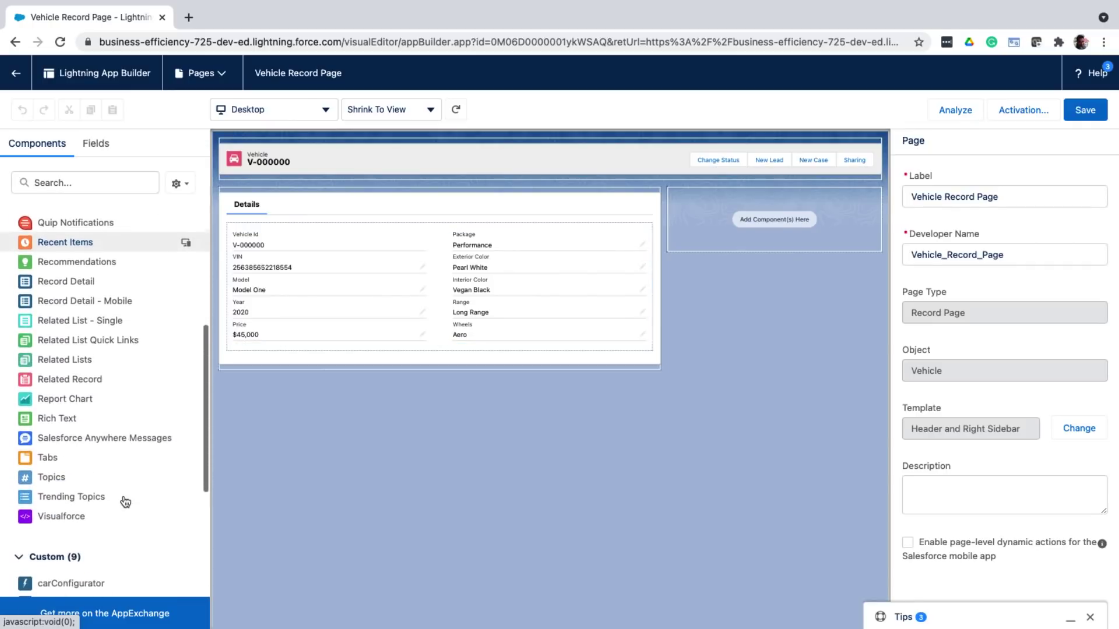
scroll(125, 502, "down", 1)
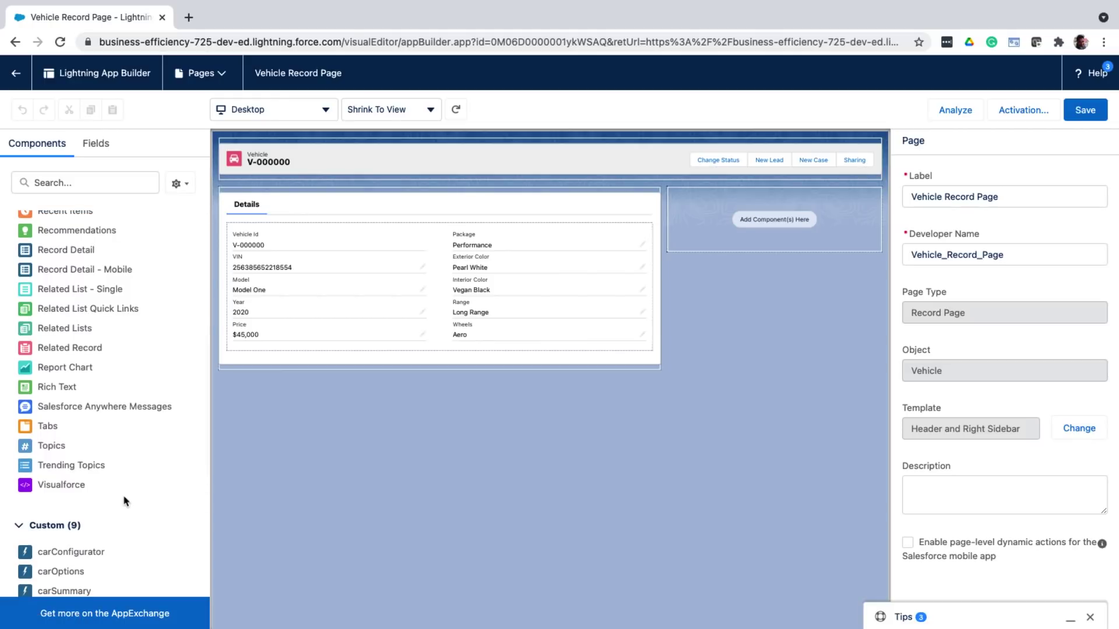
scroll(125, 501, "down", 3)
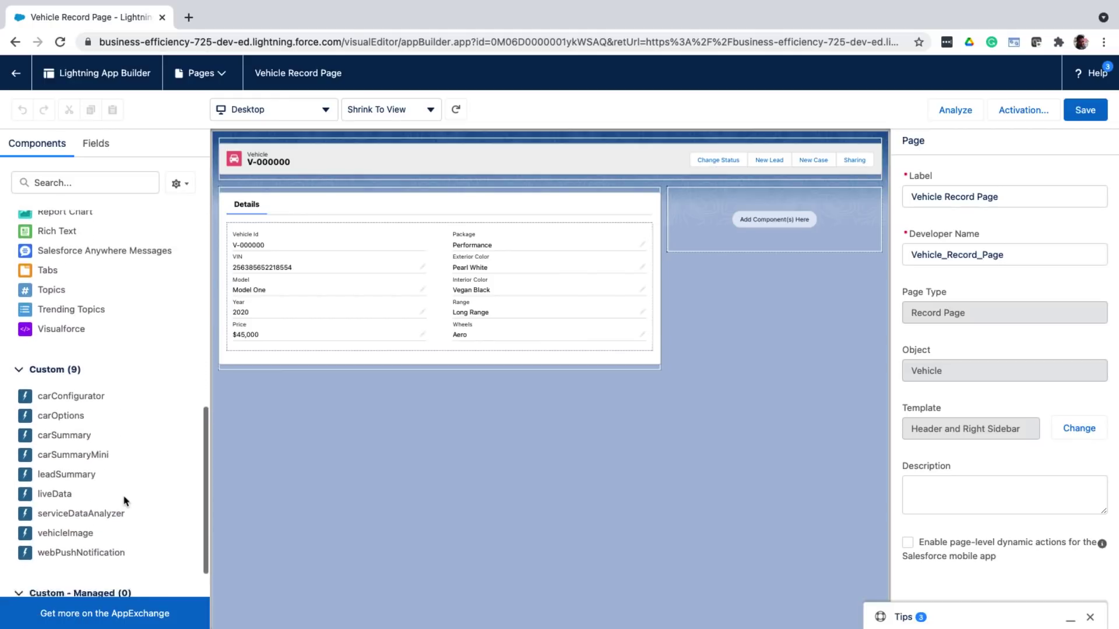
scroll(125, 501, "down", 1)
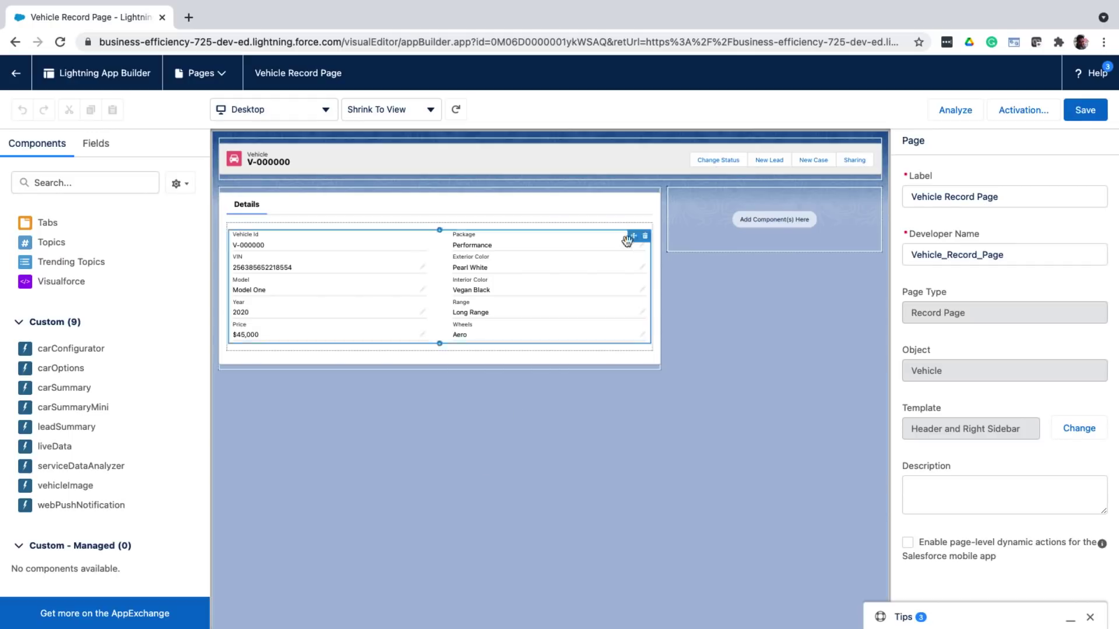
- Set the Highlights Panel's Visible Action Buttons from 10 to 3
left_click(657, 166)
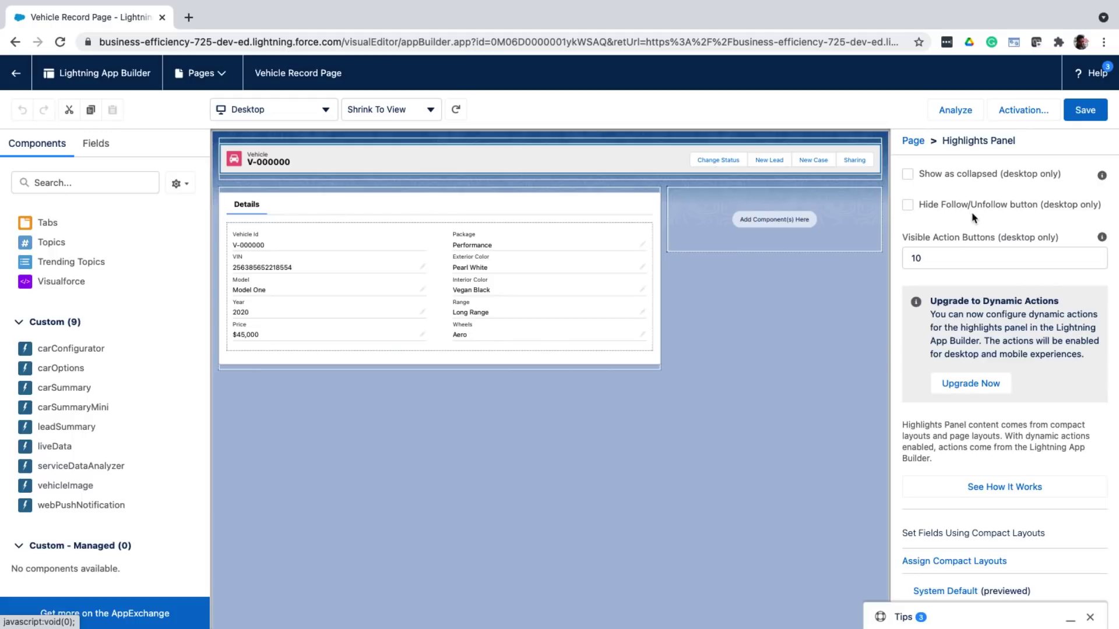
left_click_drag(923, 258, 907, 258)
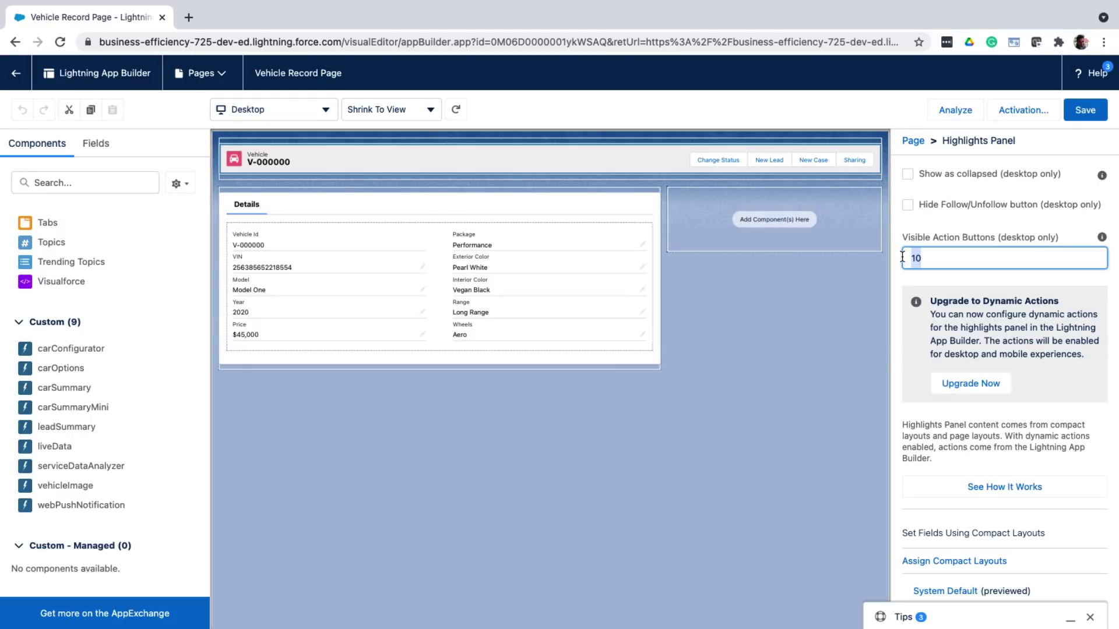
type("3")
left_click(910, 280)
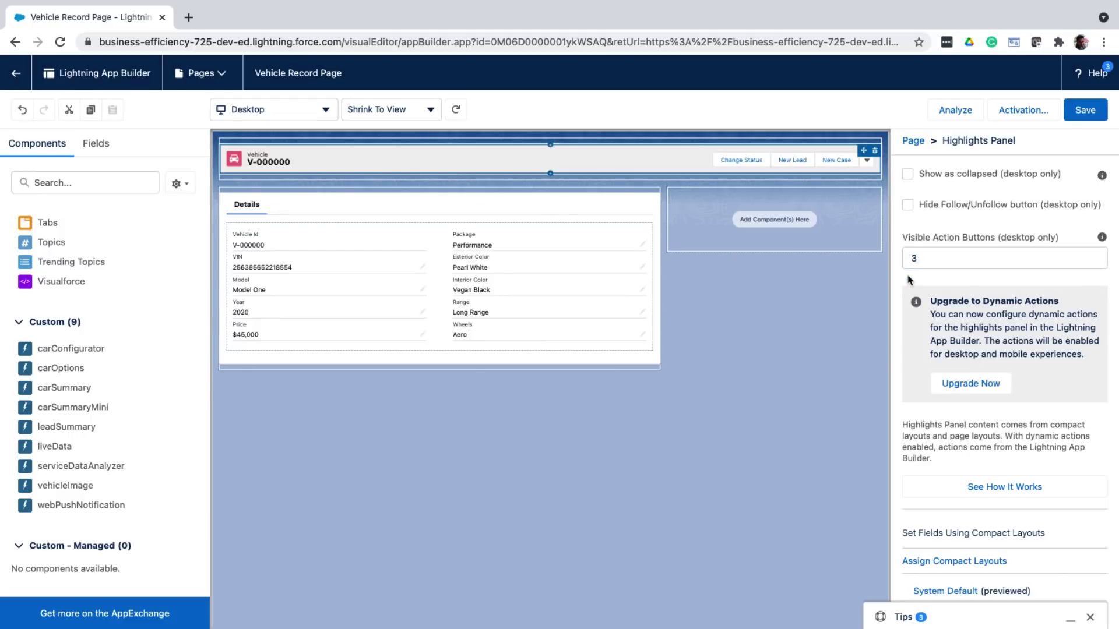
- Start a visibility filter for the Highlights Panel, then cancel it
scroll(909, 280, "down", 5)
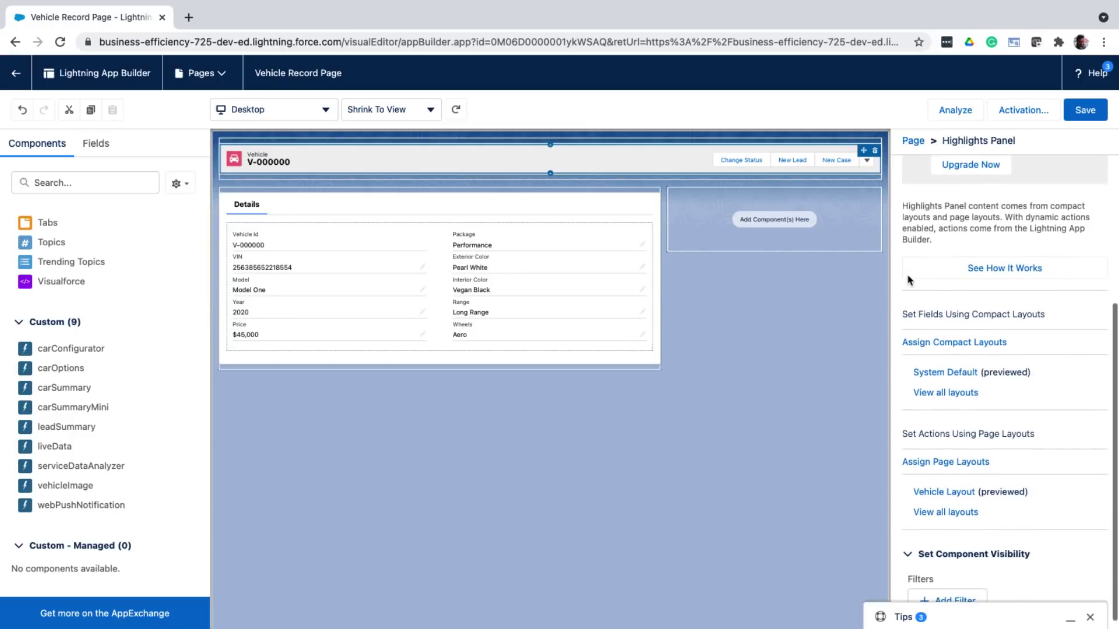
scroll(910, 281, "down", 1)
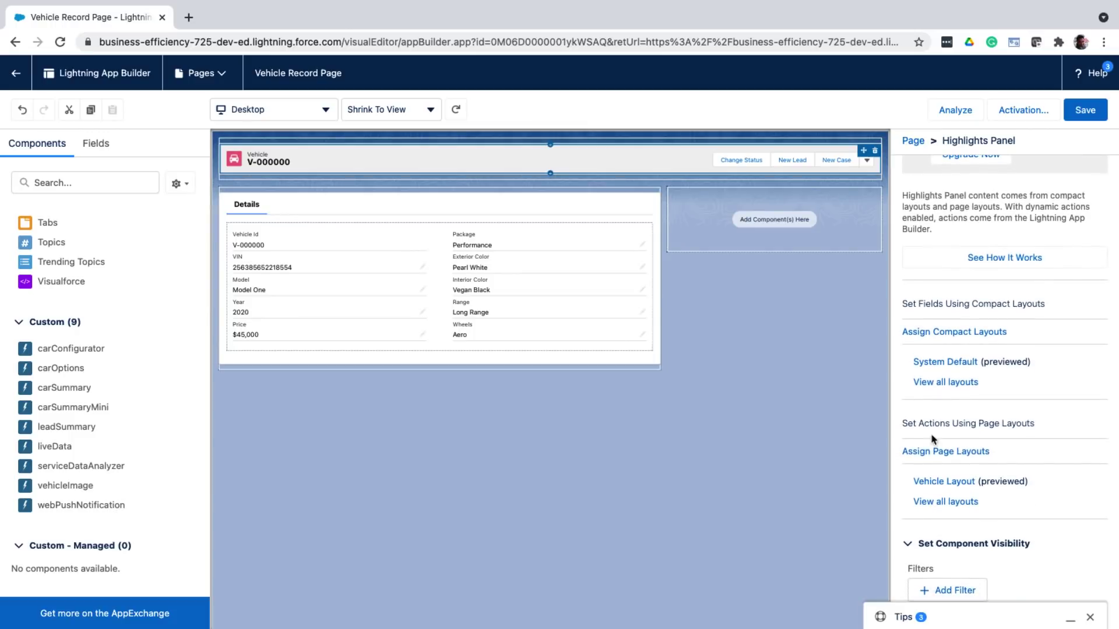
left_click(930, 591)
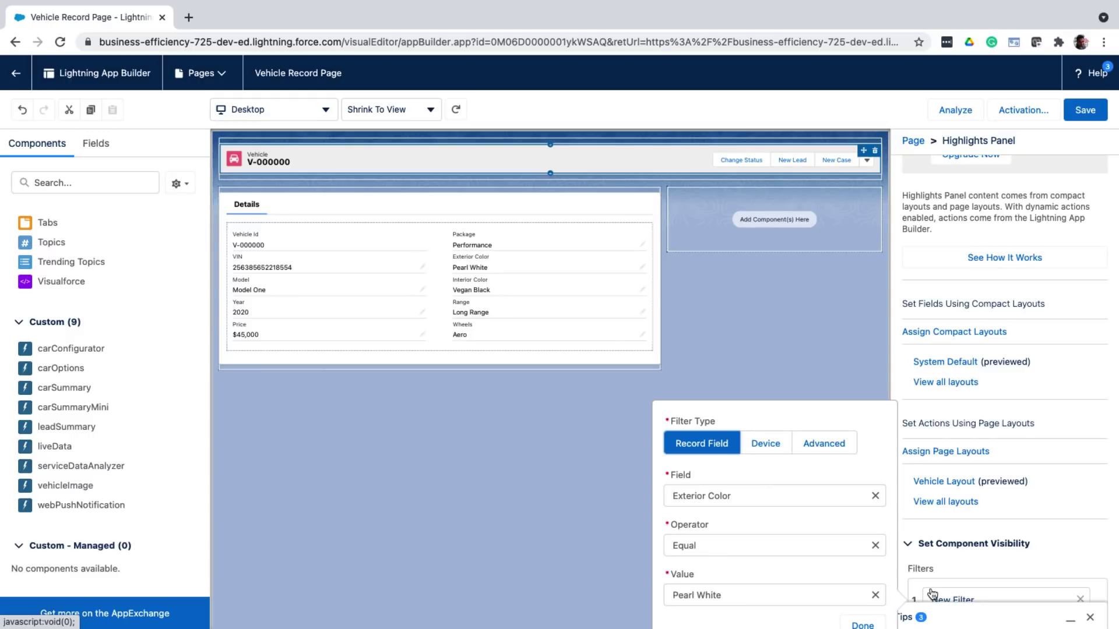
scroll(933, 594, "down", 1)
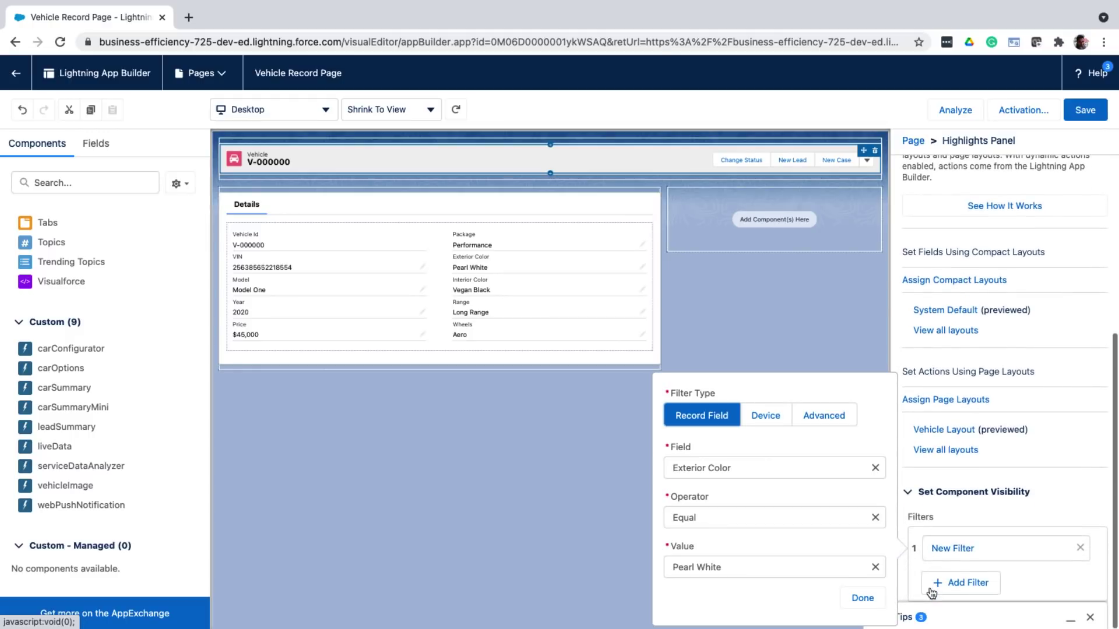
left_click(992, 562)
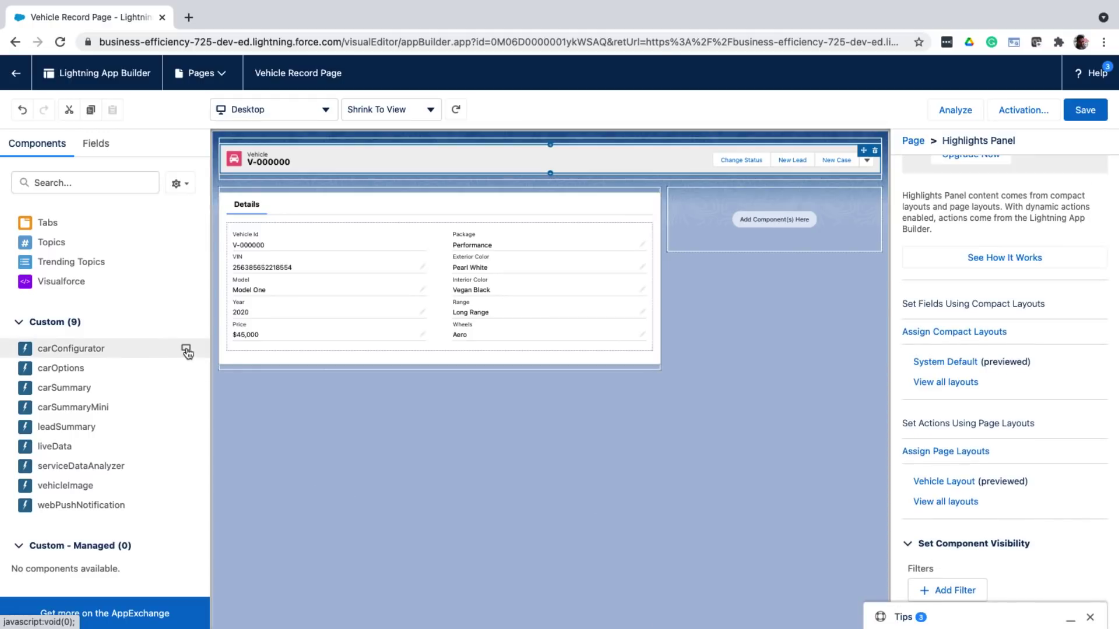
- Place the Activities timeline in the right sidebar column
scroll(188, 353, "up", 4)
scroll(188, 354, "up", 5)
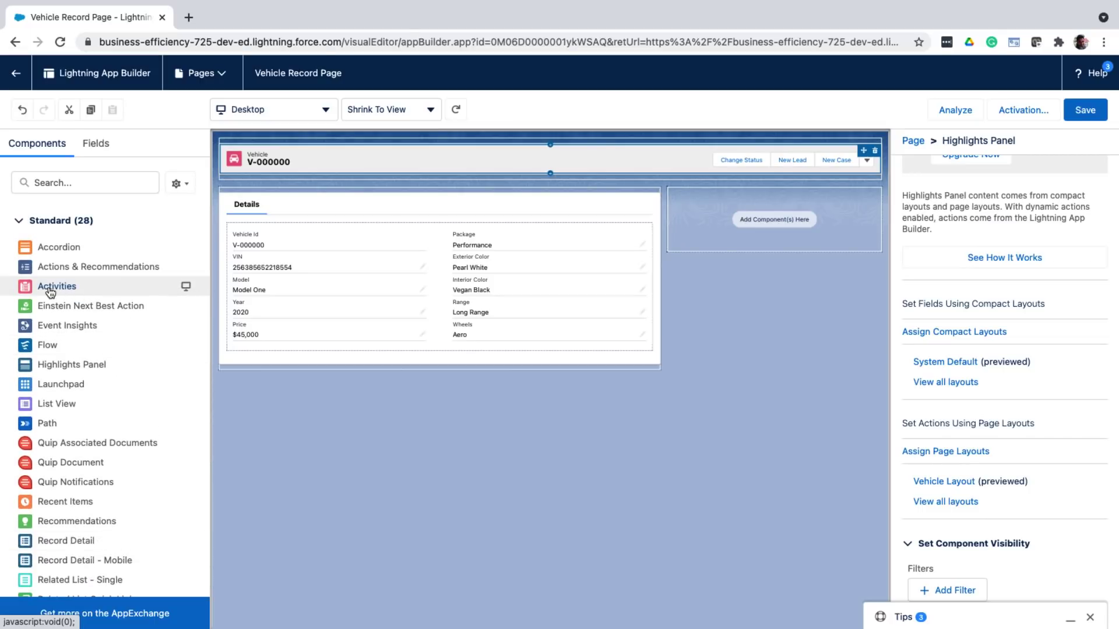
left_click_drag(51, 292, 735, 244)
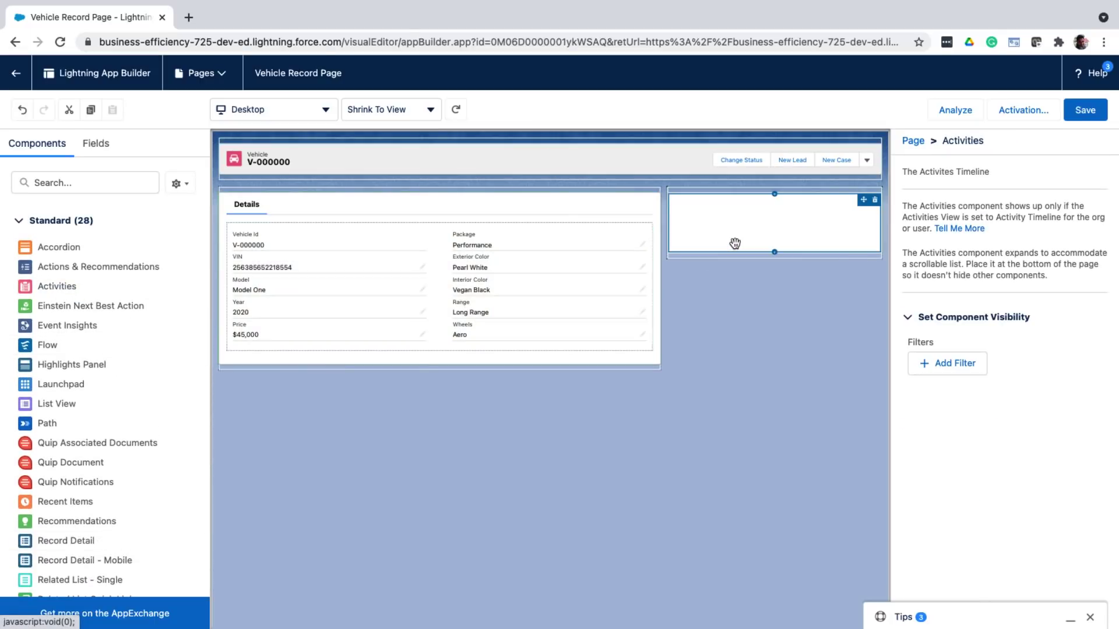
- Place the custom vehicleImage component above the vehicle details
scroll(172, 531, "down", 2)
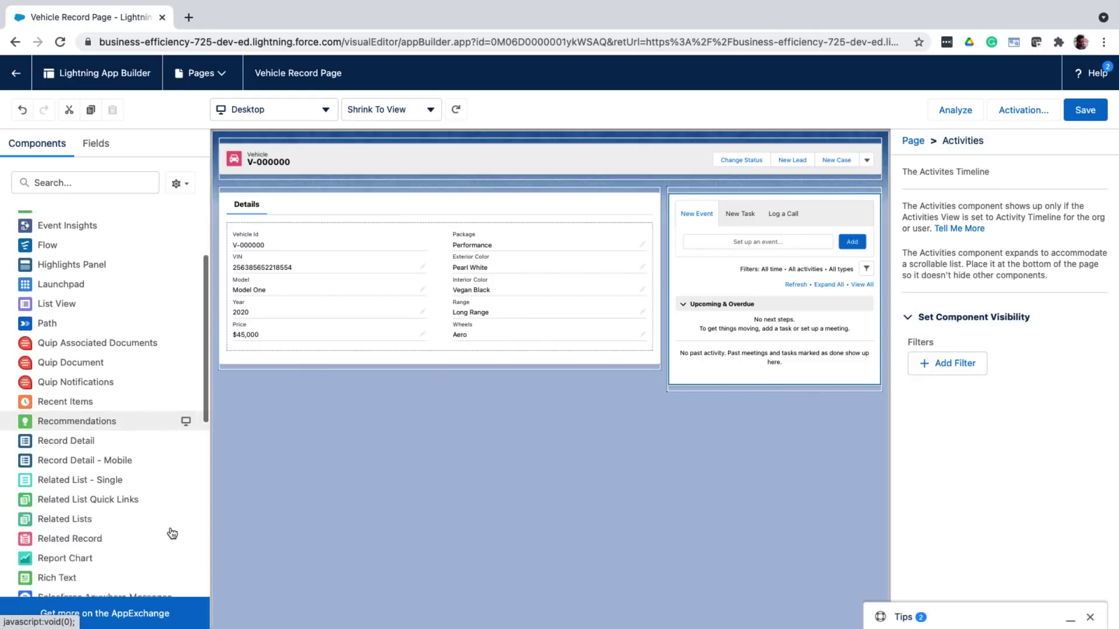
scroll(172, 534, "down", 7)
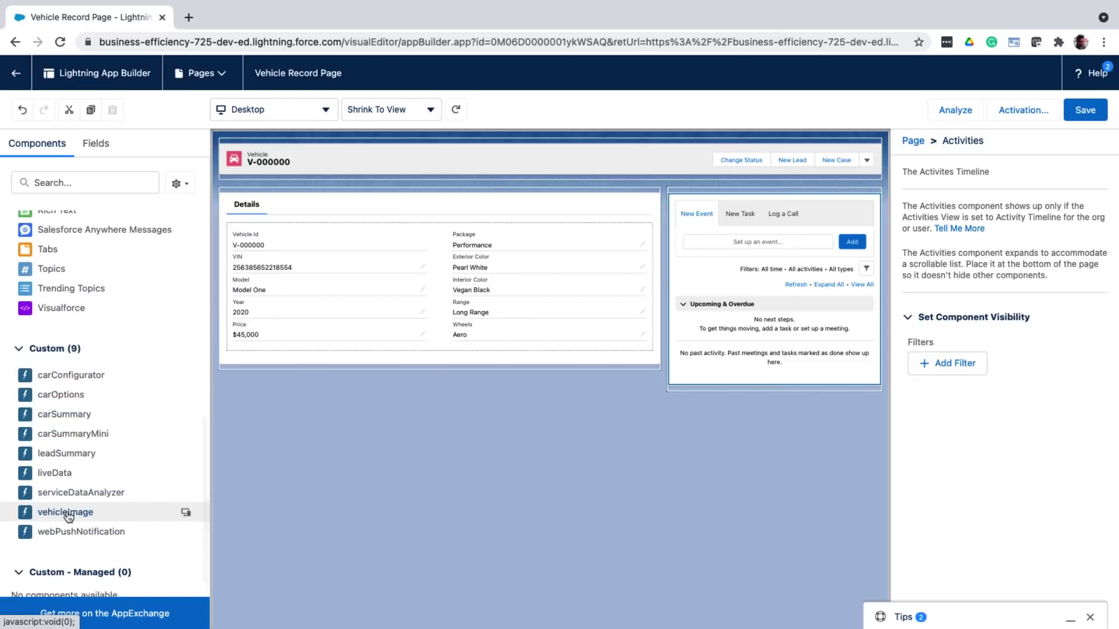
left_click_drag(68, 516, 364, 235)
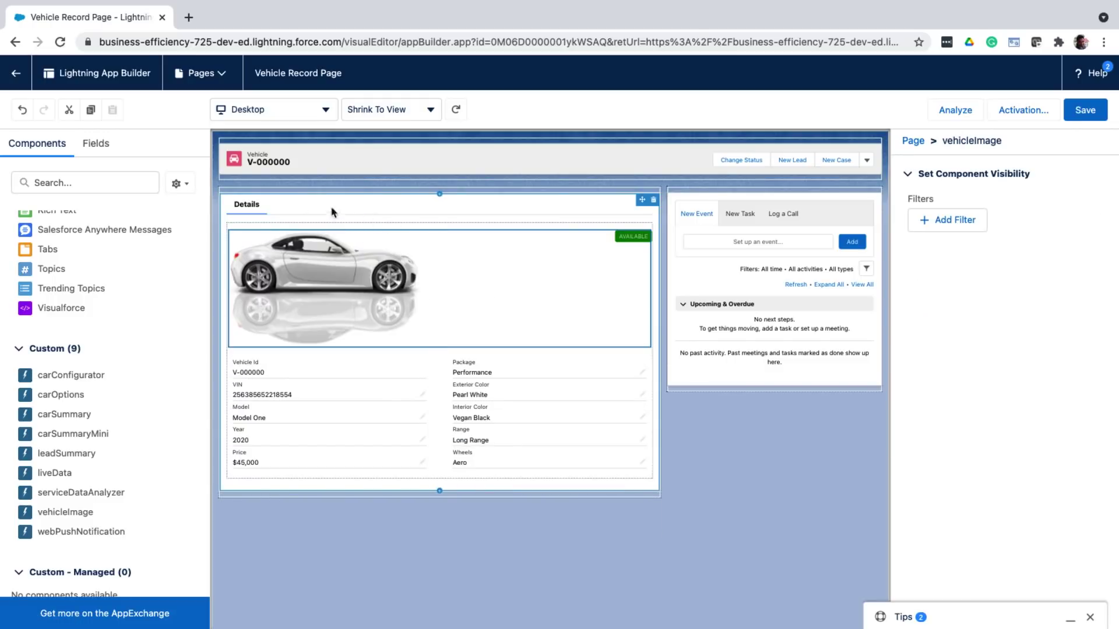
left_click(254, 207)
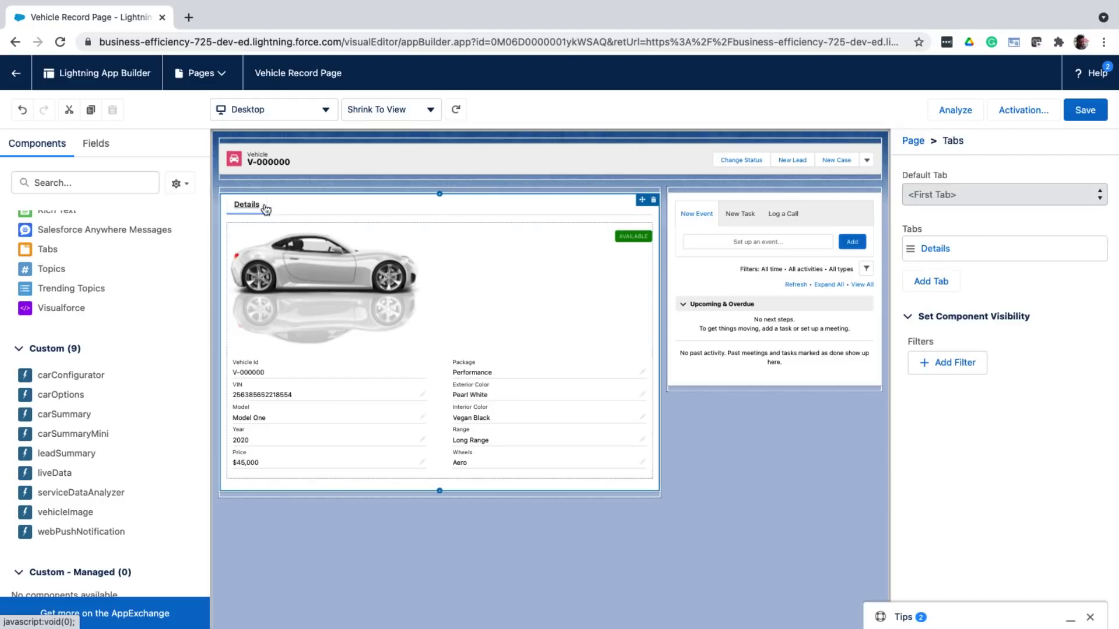
- Add a second tab to the Tabs component, labelled Related
left_click(940, 282)
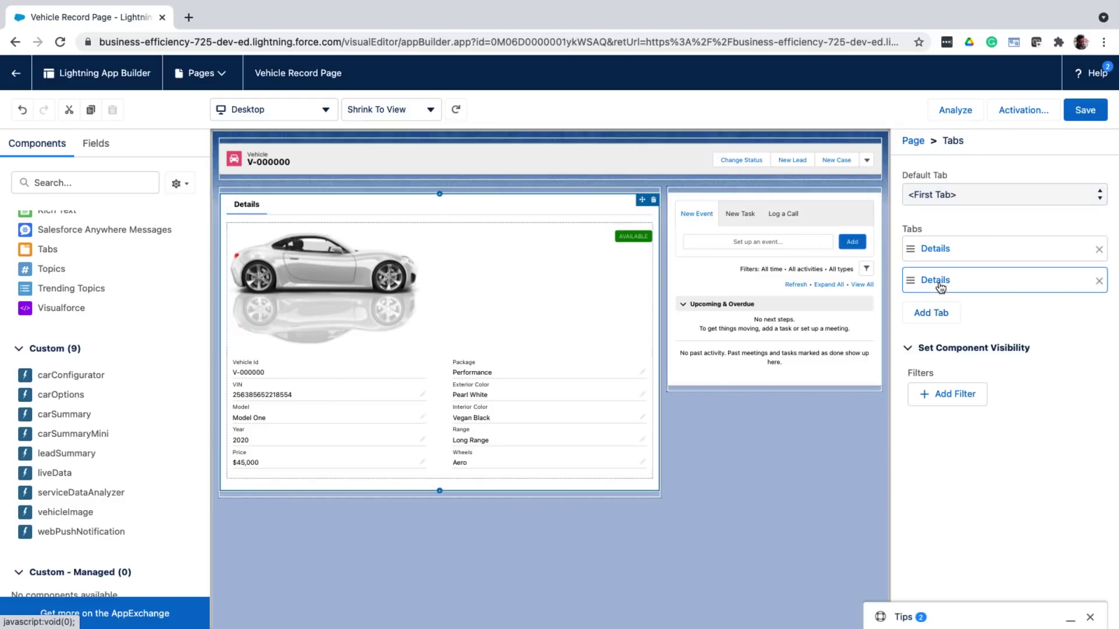
left_click(925, 285)
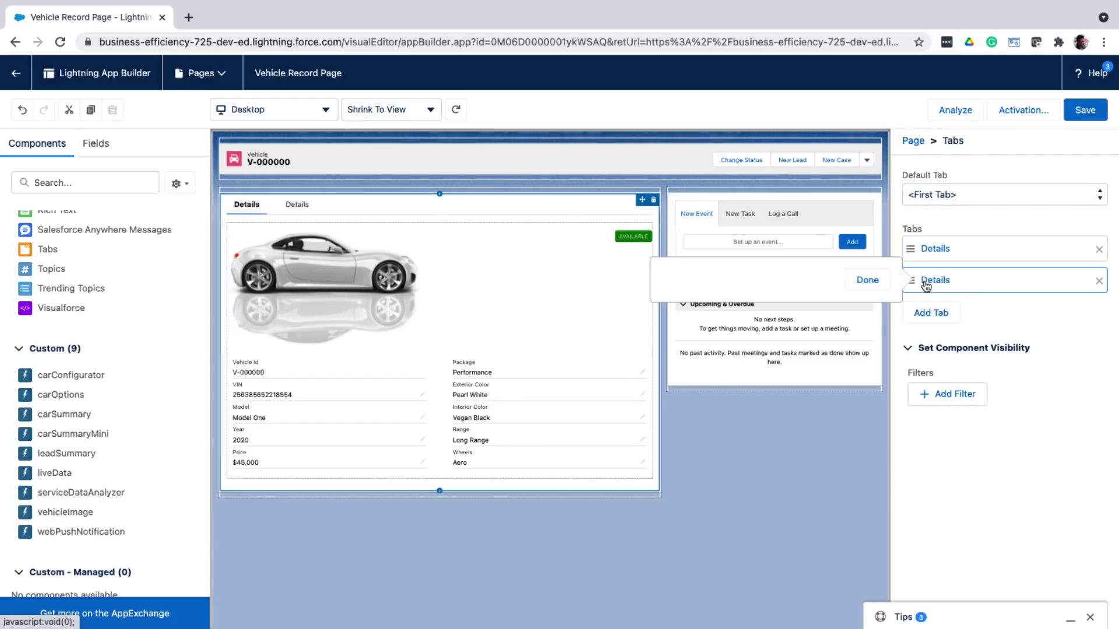
left_click(799, 298)
left_click(699, 399)
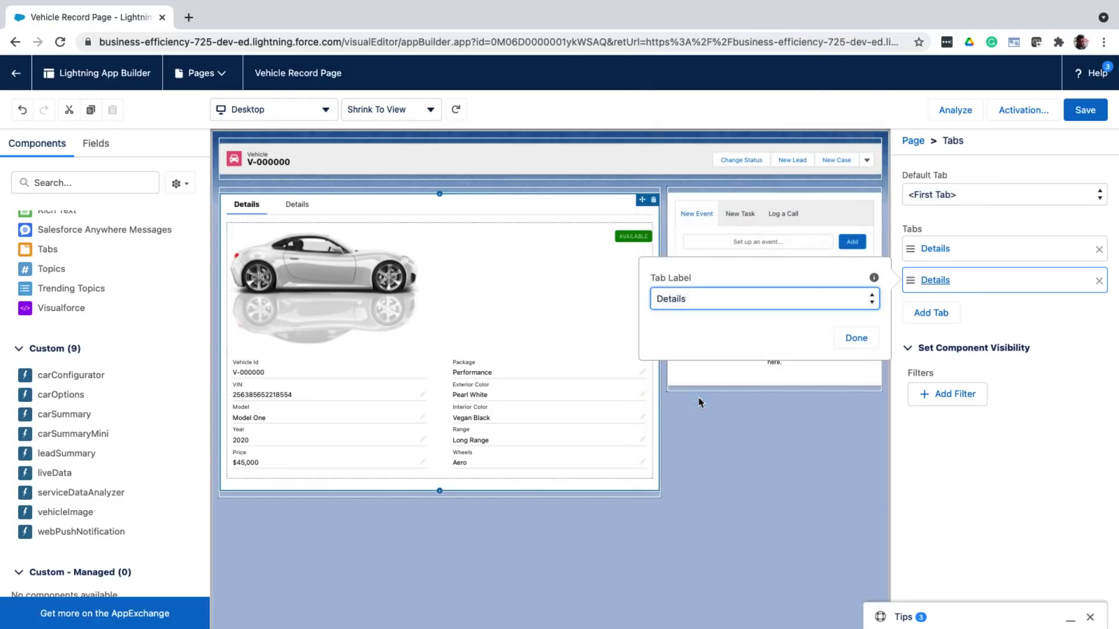
left_click(848, 337)
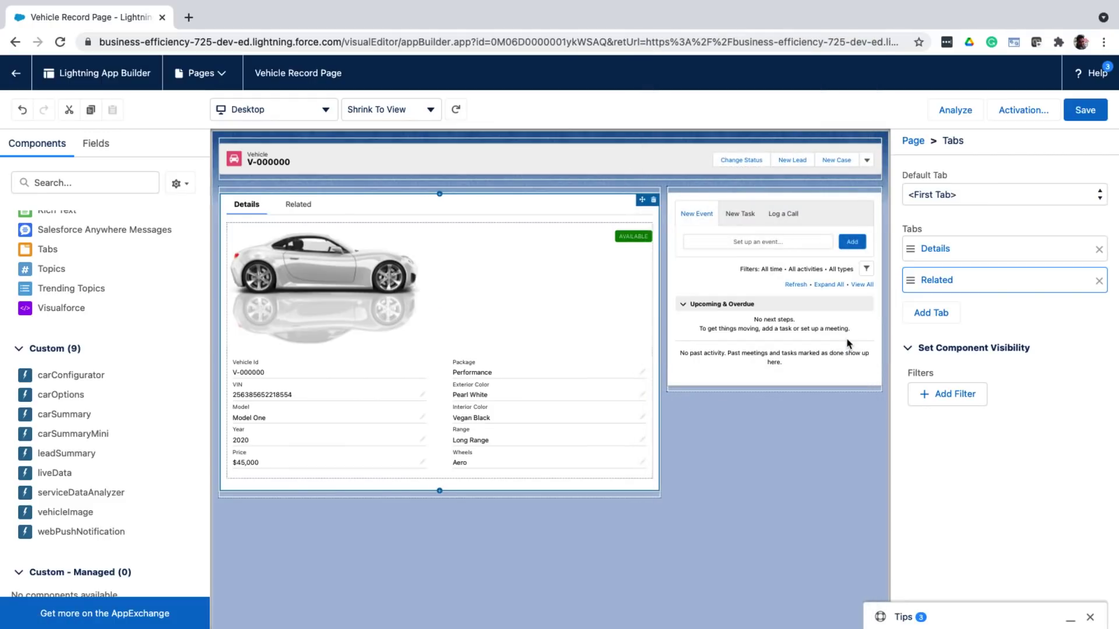
- Put a Related Lists component inside the Related tab
left_click(296, 205)
scroll(153, 263, "up", 3)
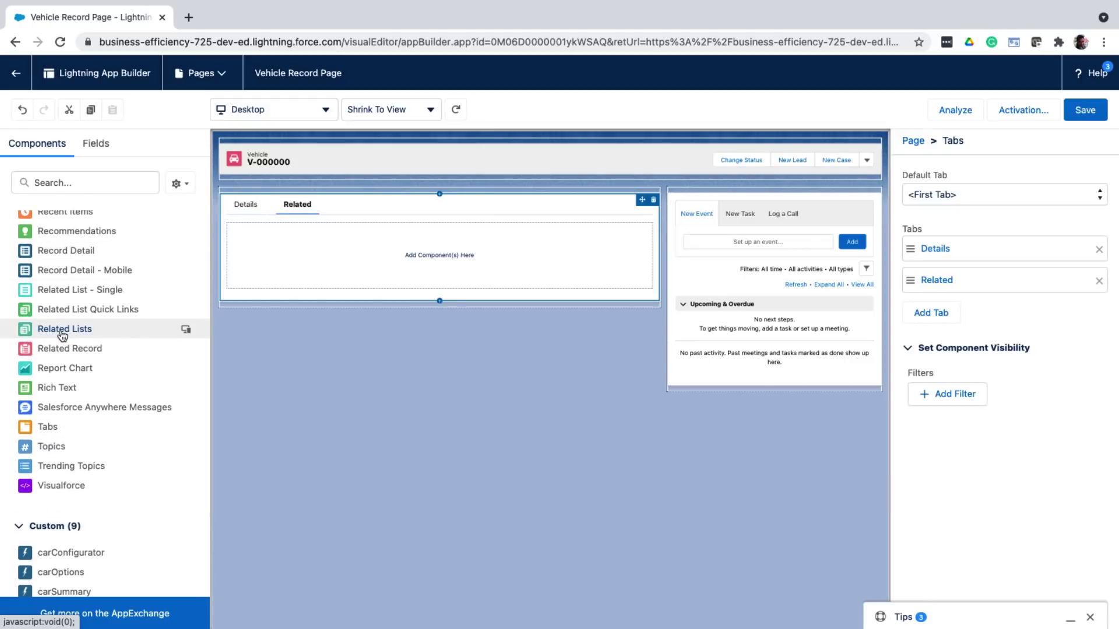
left_click_drag(63, 335, 371, 272)
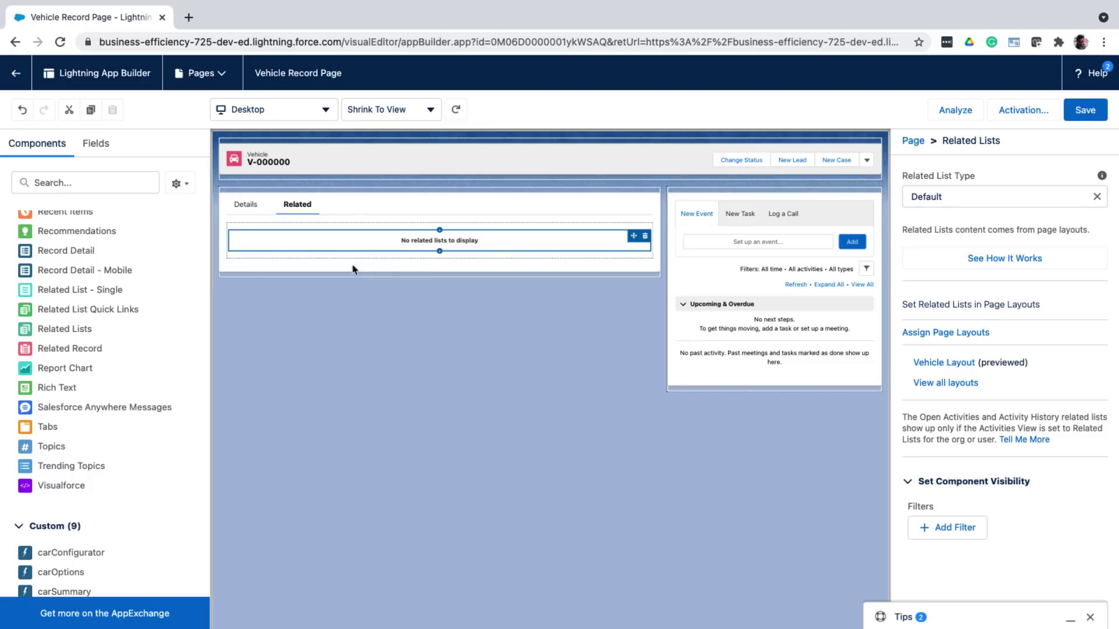
- Preview the Vehicle Record Page on Phone, return to Desktop, and save the page
left_click(246, 208)
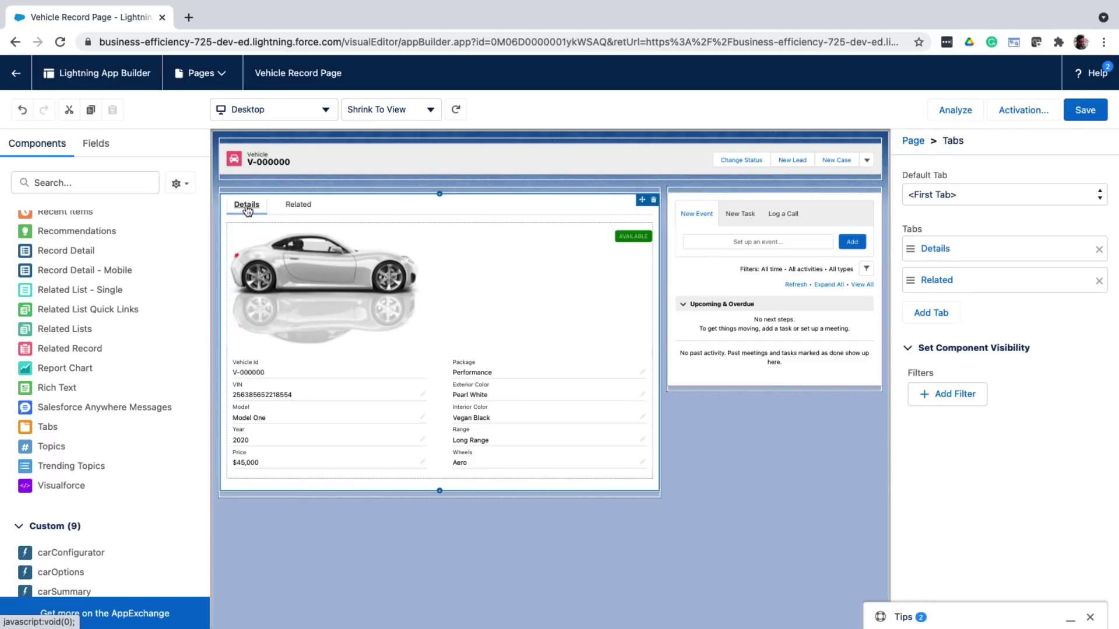
left_click(297, 115)
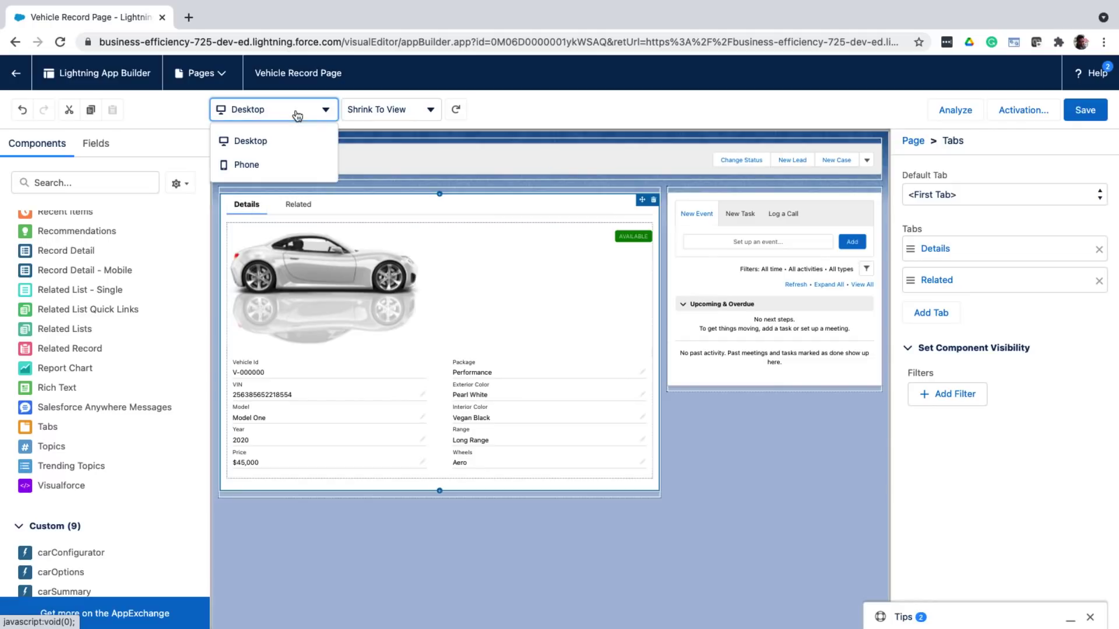
left_click(274, 170)
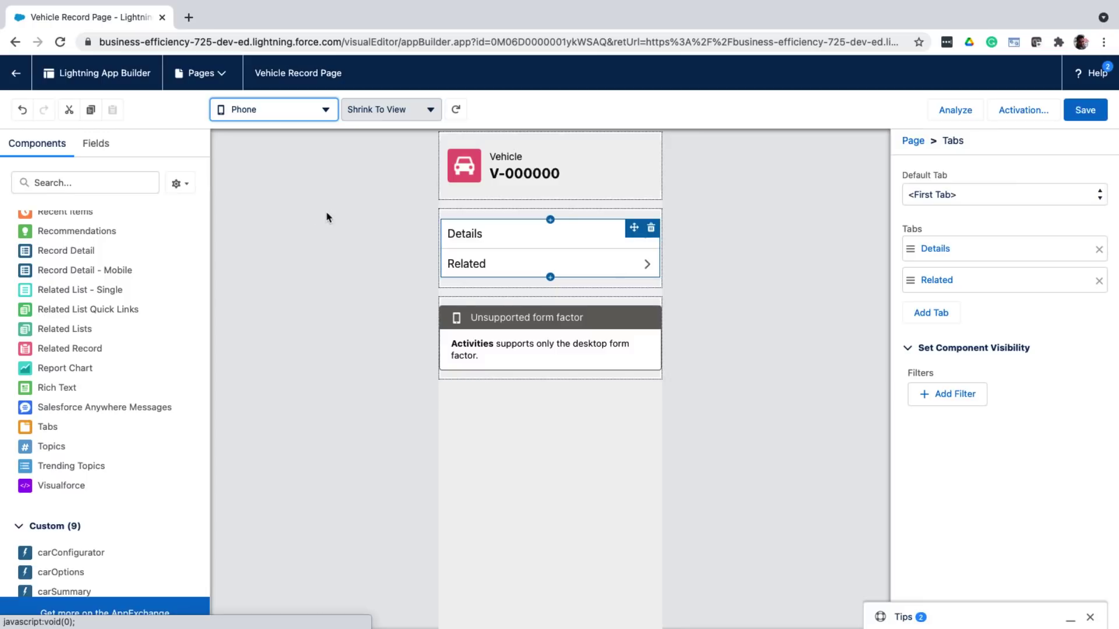
left_click(303, 112)
left_click(290, 138)
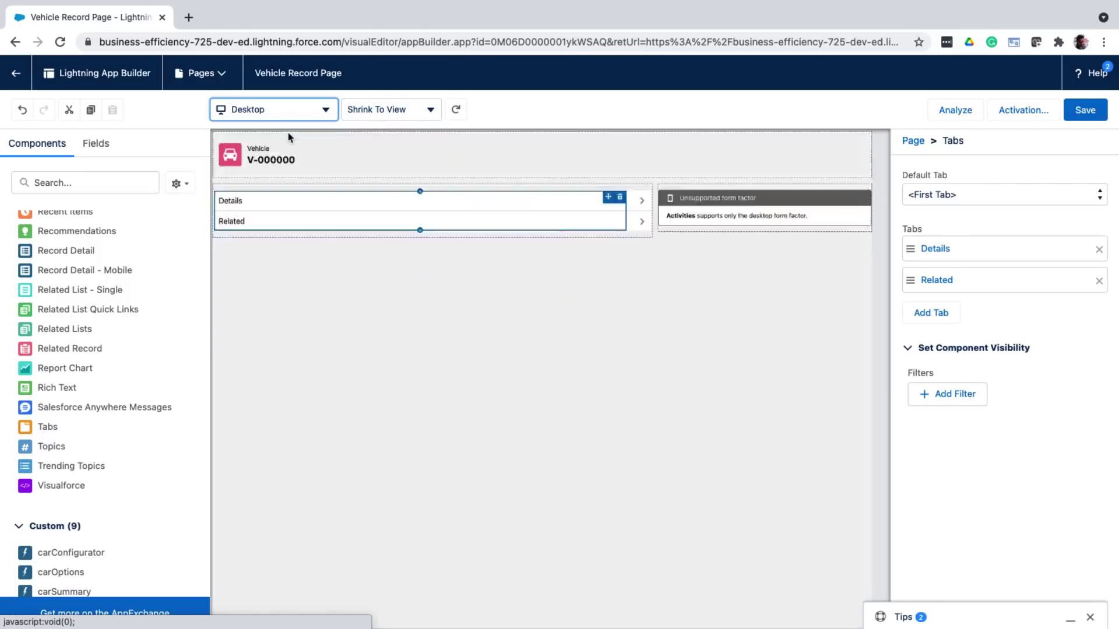
left_click(1094, 119)
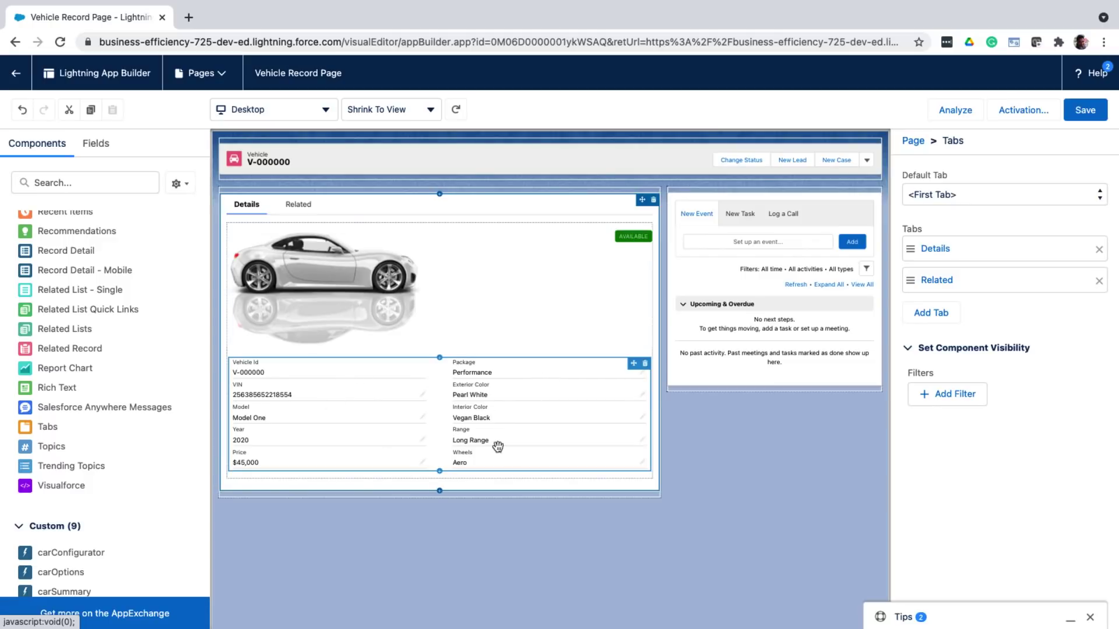
- Show the Vehicle object's Page Layouts list in Object Manager
left_click(423, 396)
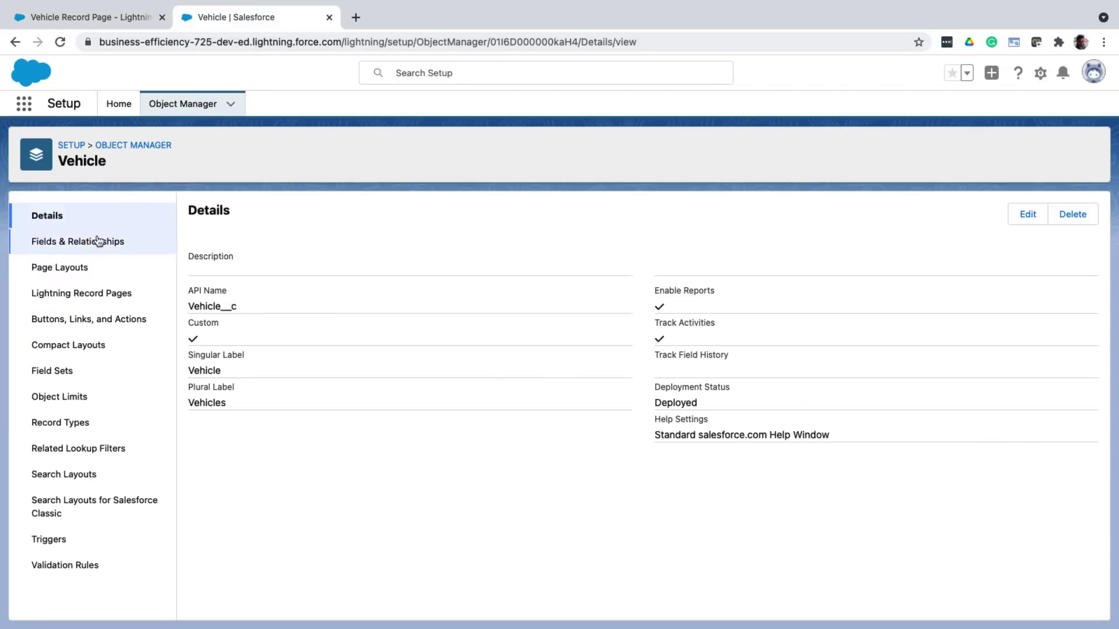
left_click(81, 273)
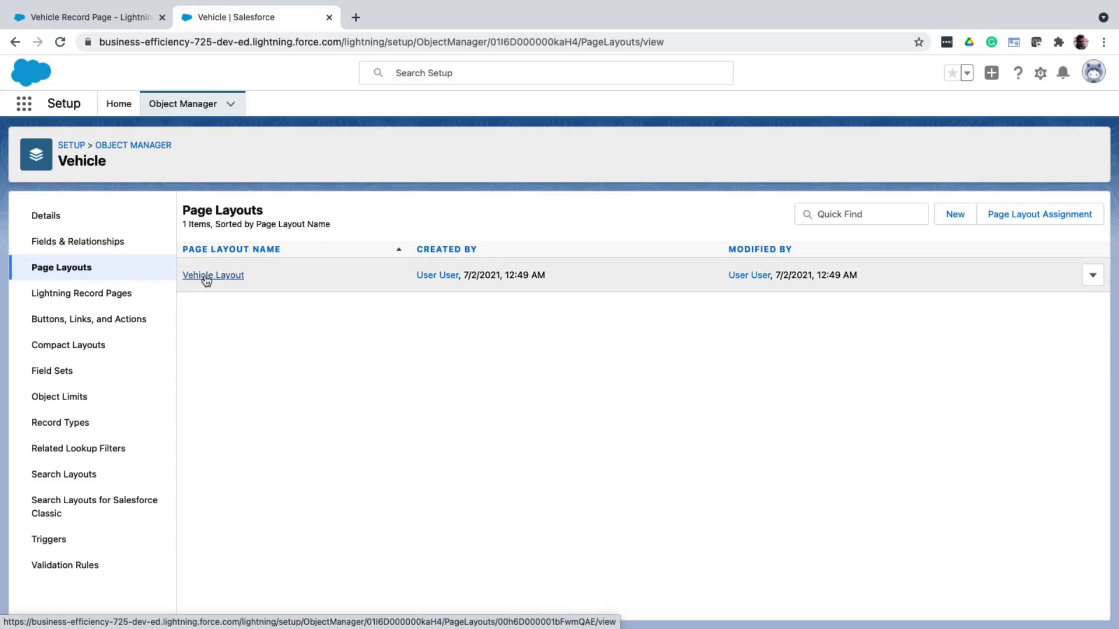
- Open the Vehicle Layout and place Status and Created By in the Information section
left_click(206, 278)
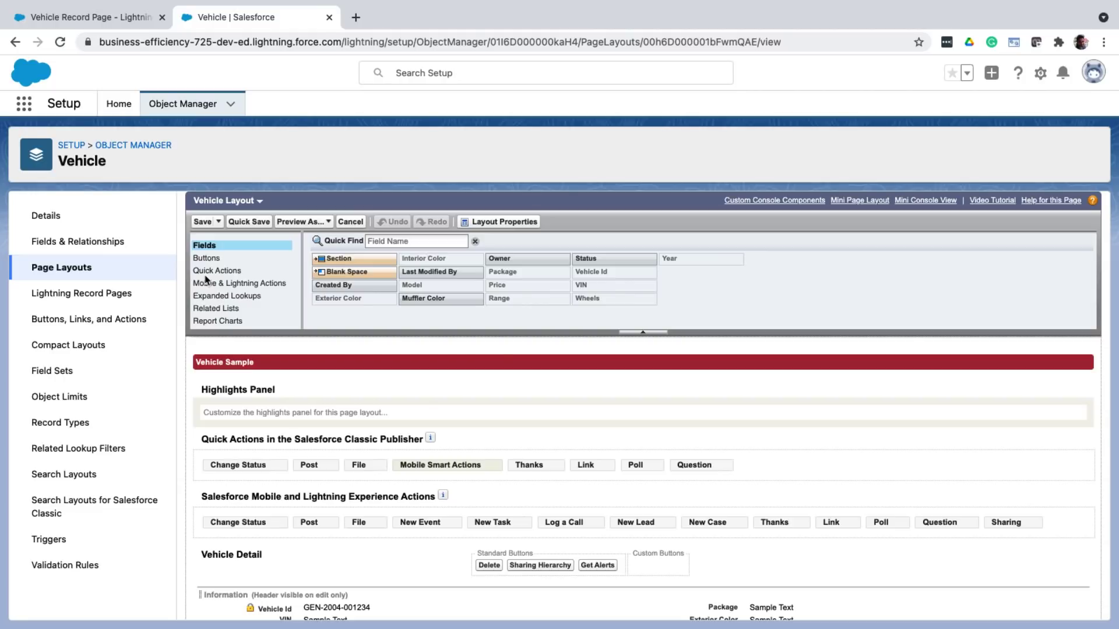
scroll(344, 360, "down", 3)
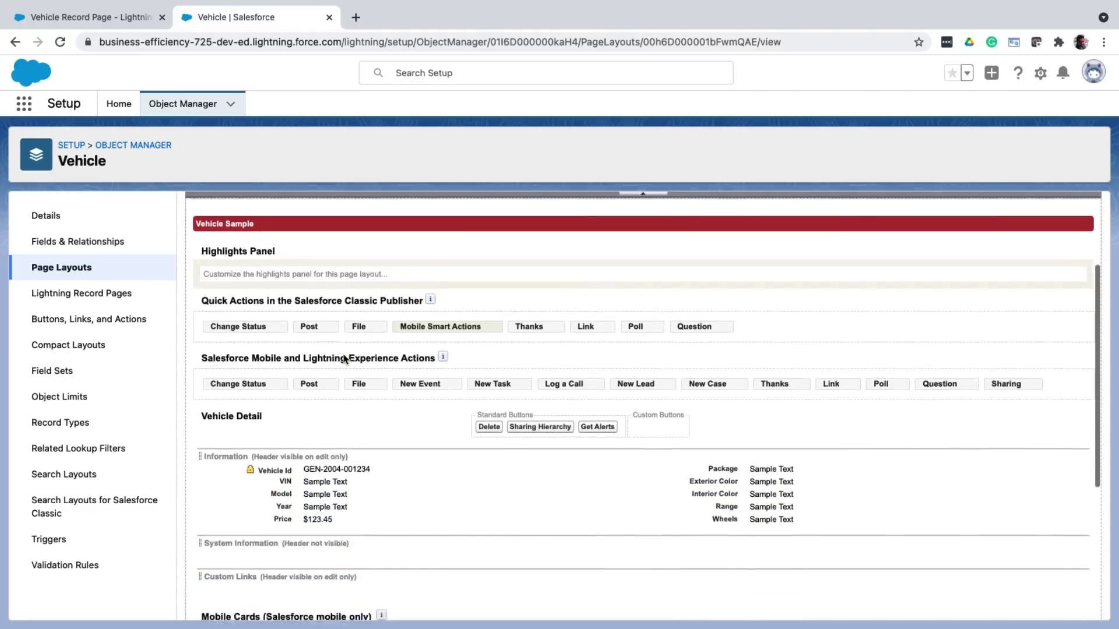
scroll(344, 360, "down", 3)
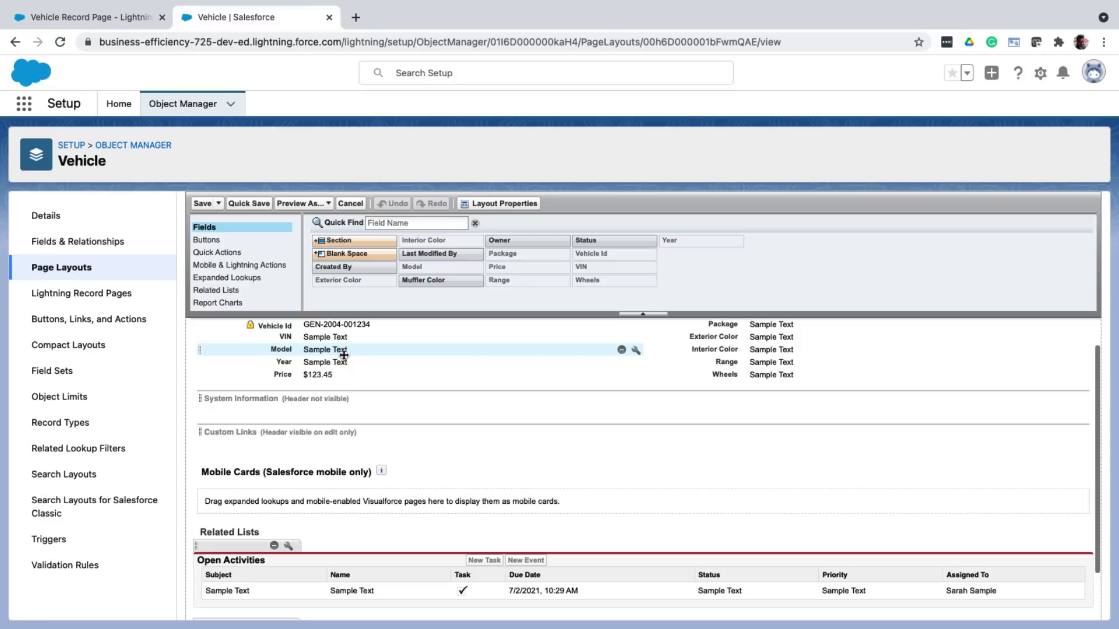
left_click_drag(588, 242, 402, 396)
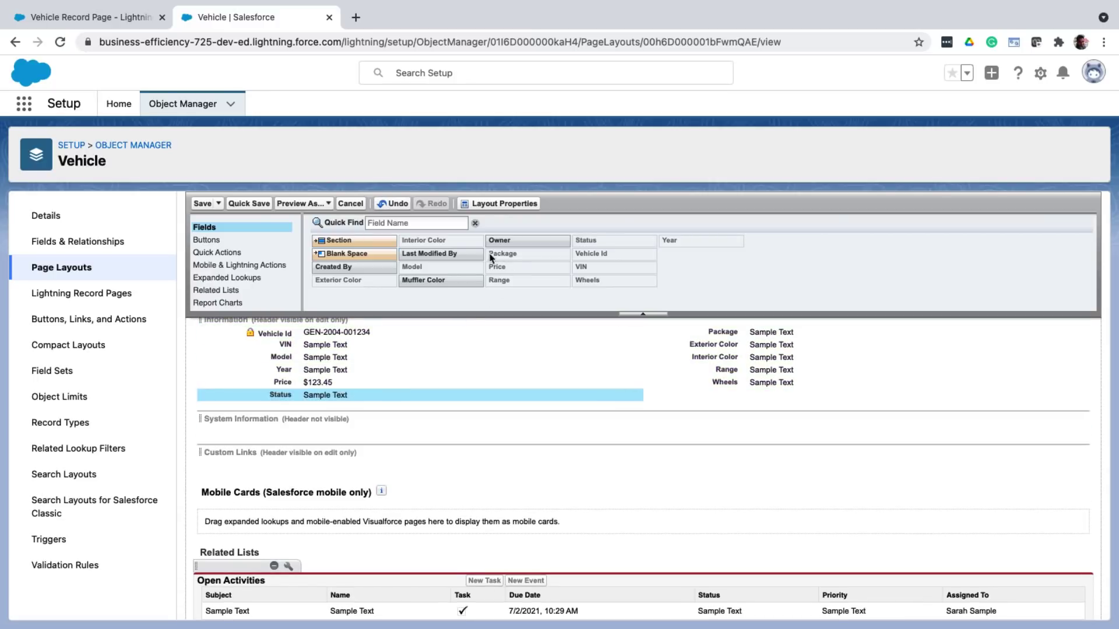
left_click_drag(353, 267, 705, 401)
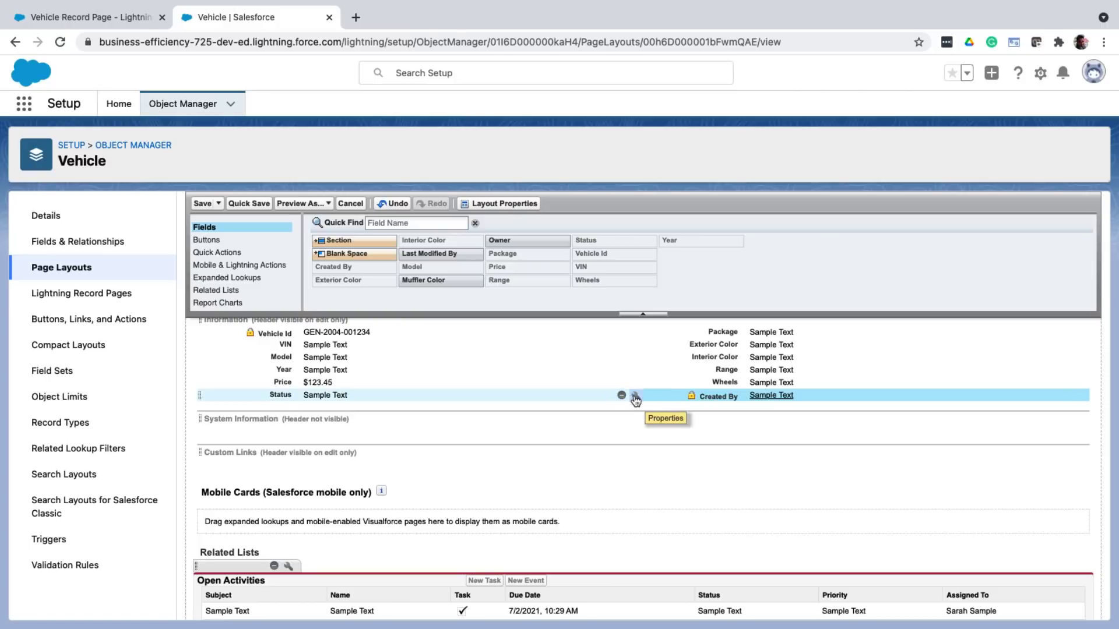
- Mark the Status field as required in its field properties
left_click(635, 398)
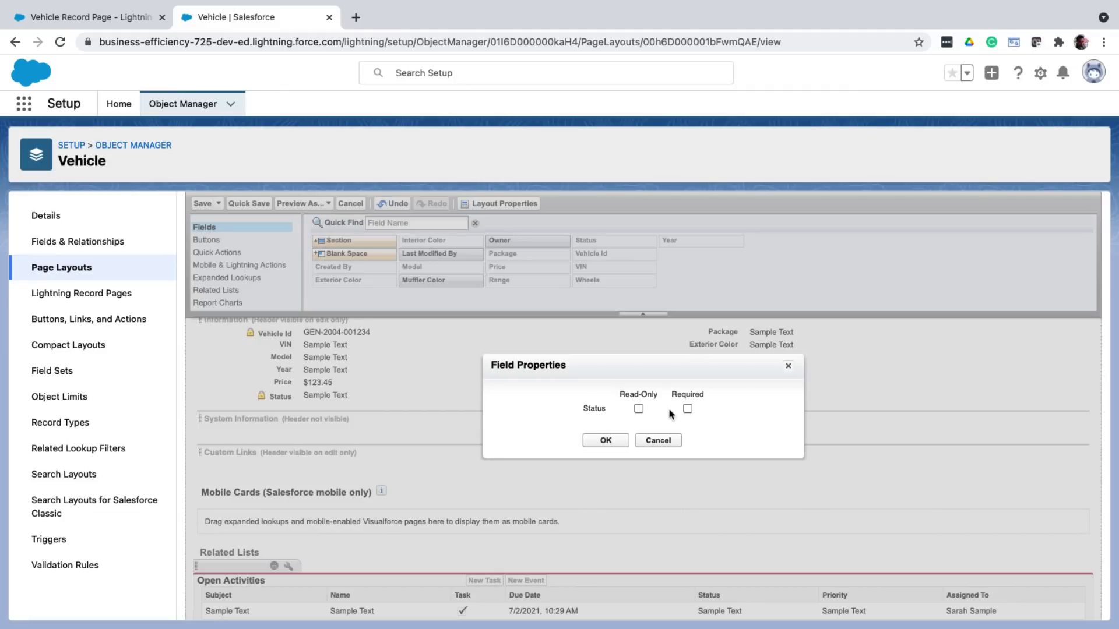
left_click(688, 408)
left_click(601, 440)
scroll(607, 470, "down", 3)
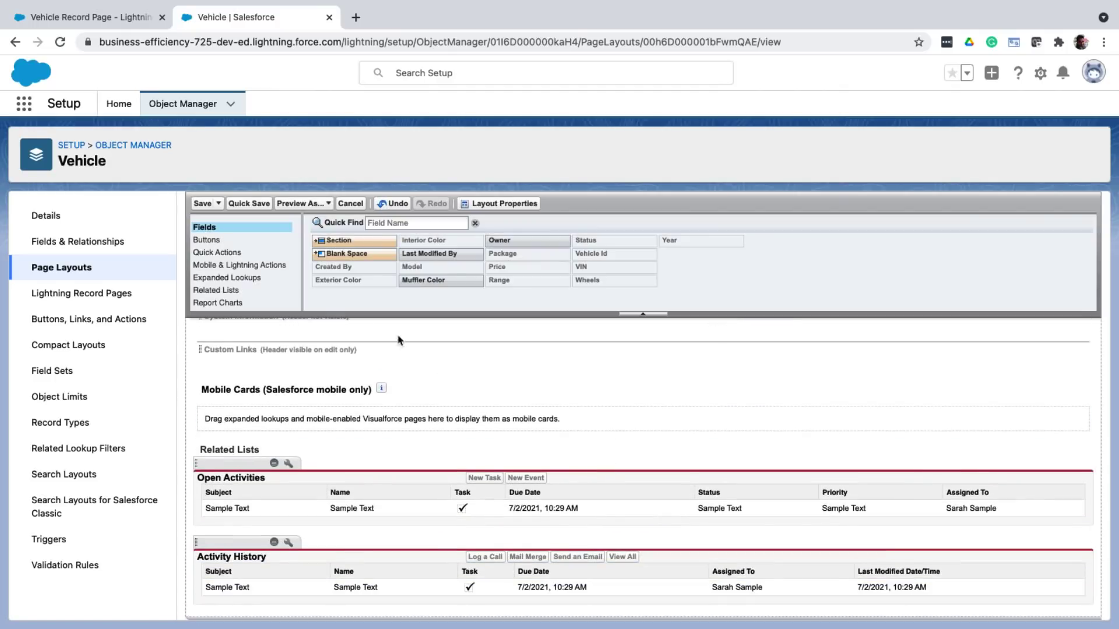
- Add the Cases related list above Open Activities in Vehicle Layout, save it, and view its profile assignments
left_click(241, 291)
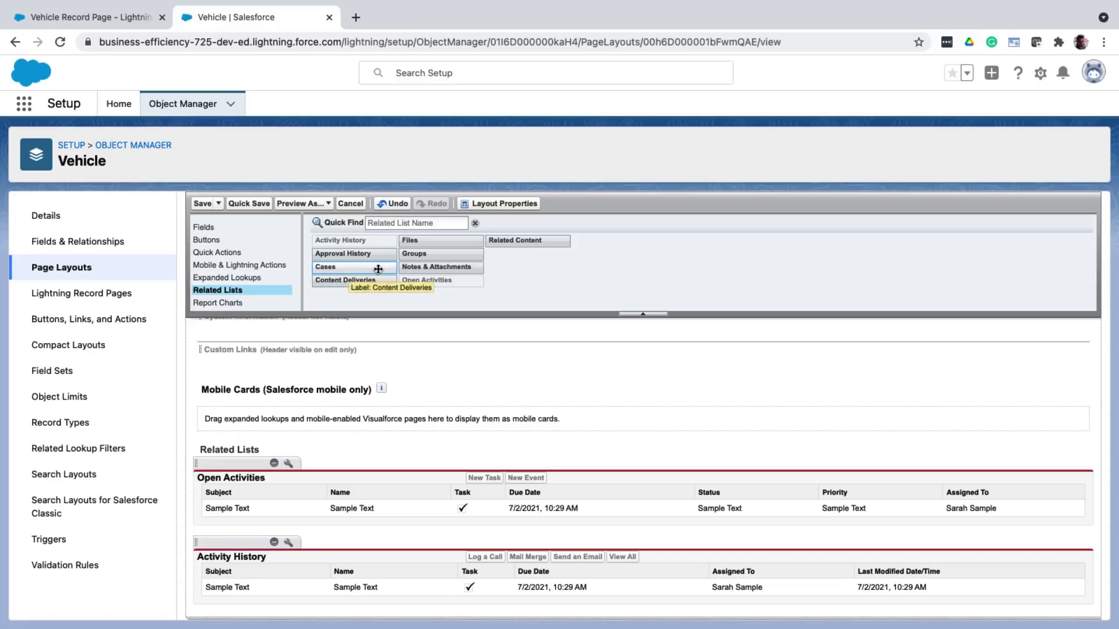
left_click_drag(378, 269, 358, 465)
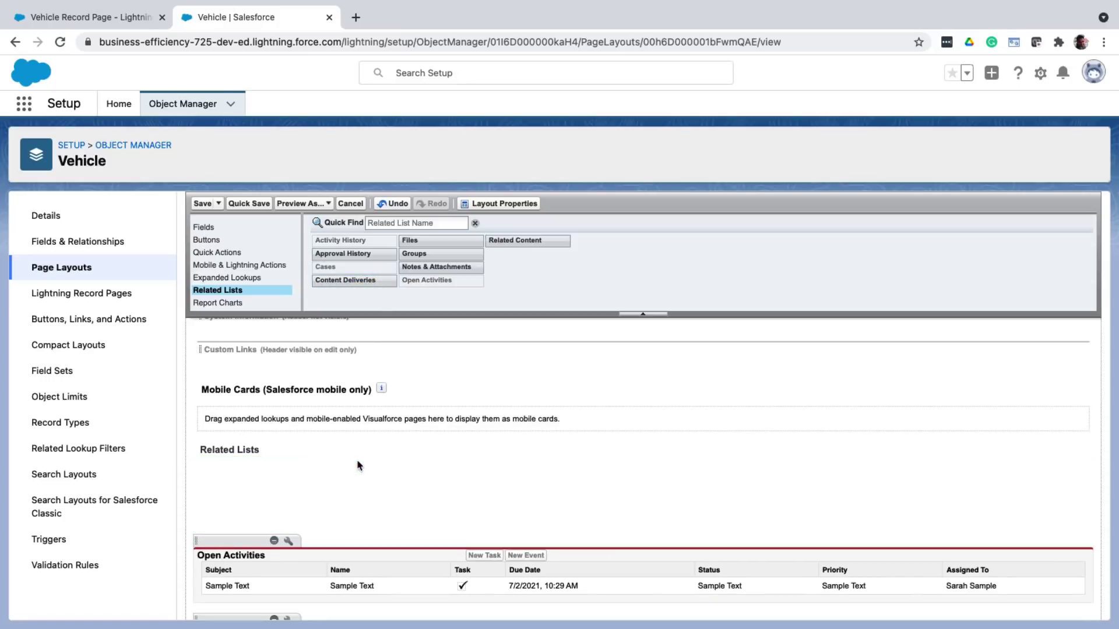
left_click(201, 203)
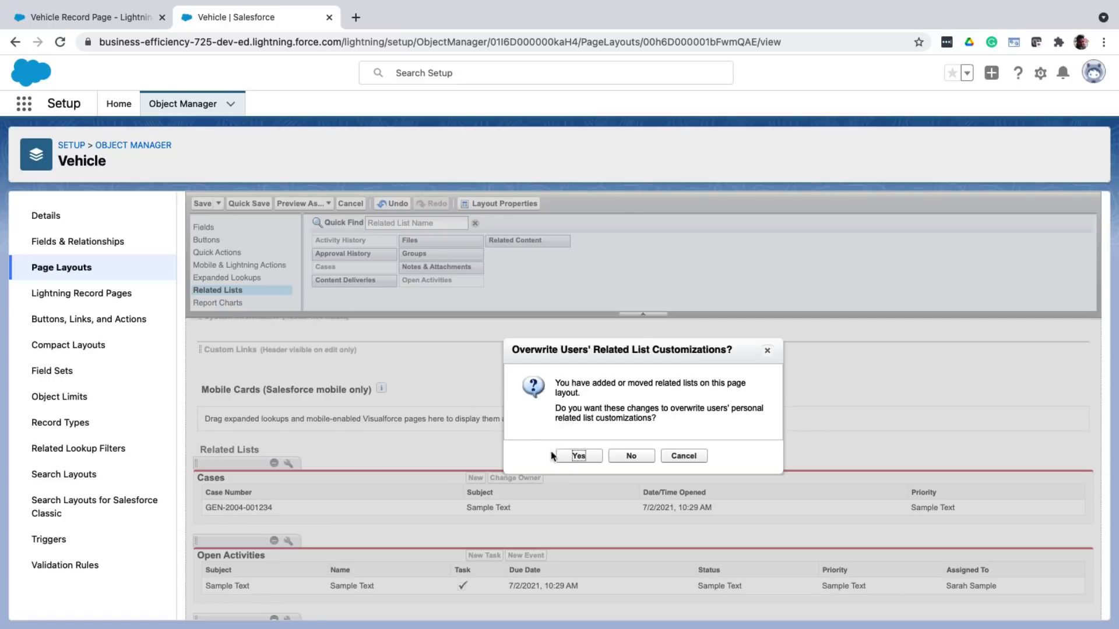
left_click(563, 457)
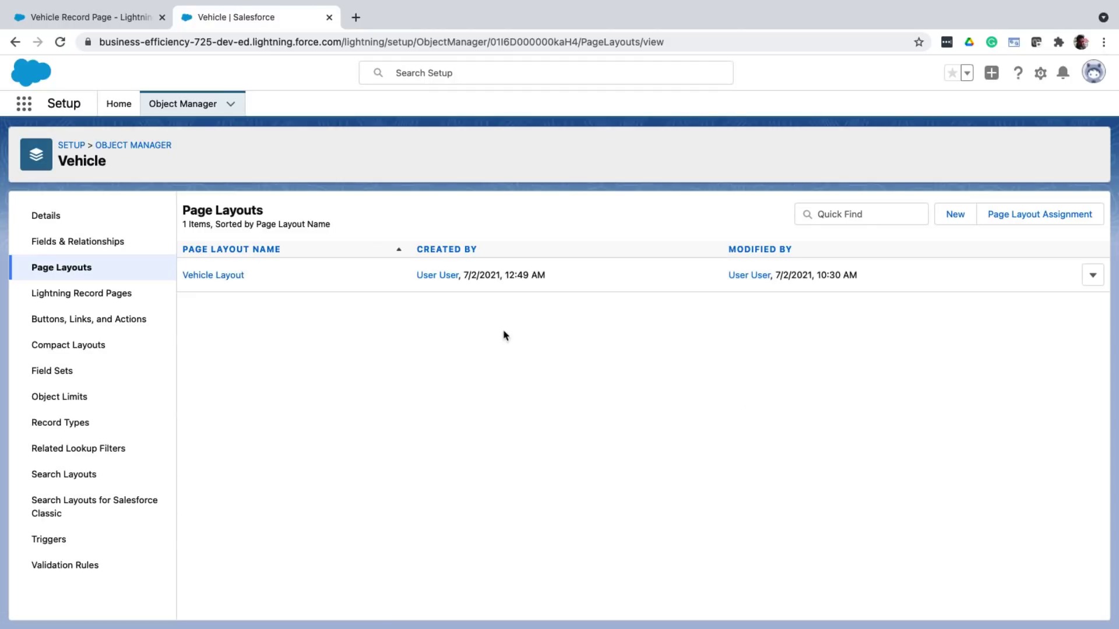
left_click(1030, 216)
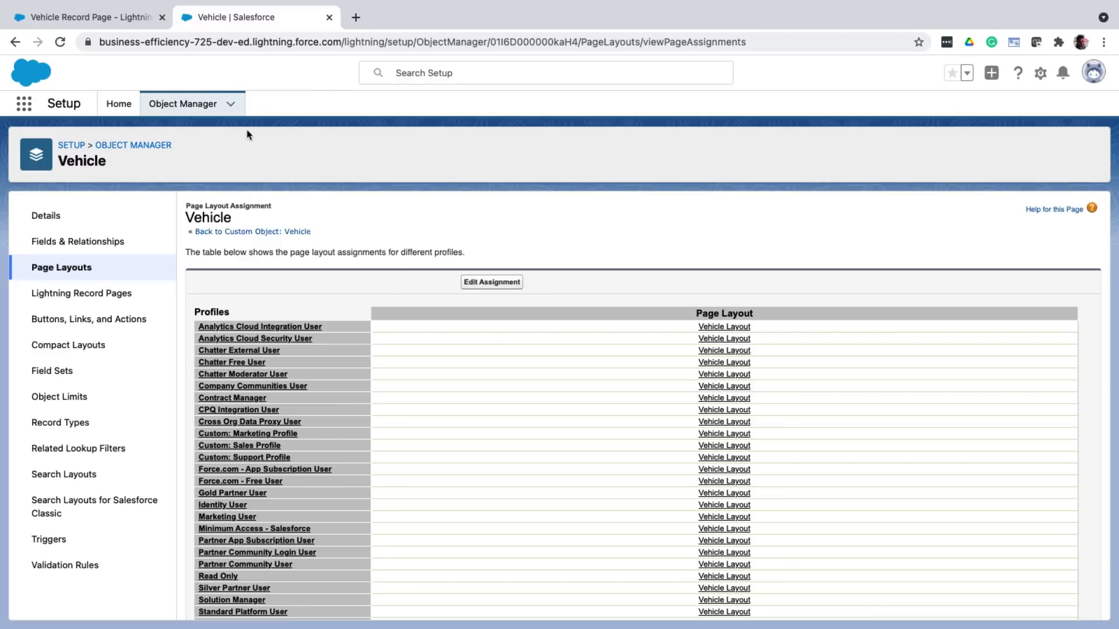
- Refresh the Vehicle Record Page preview so the new Status and Created By fields appear
left_click(94, 23)
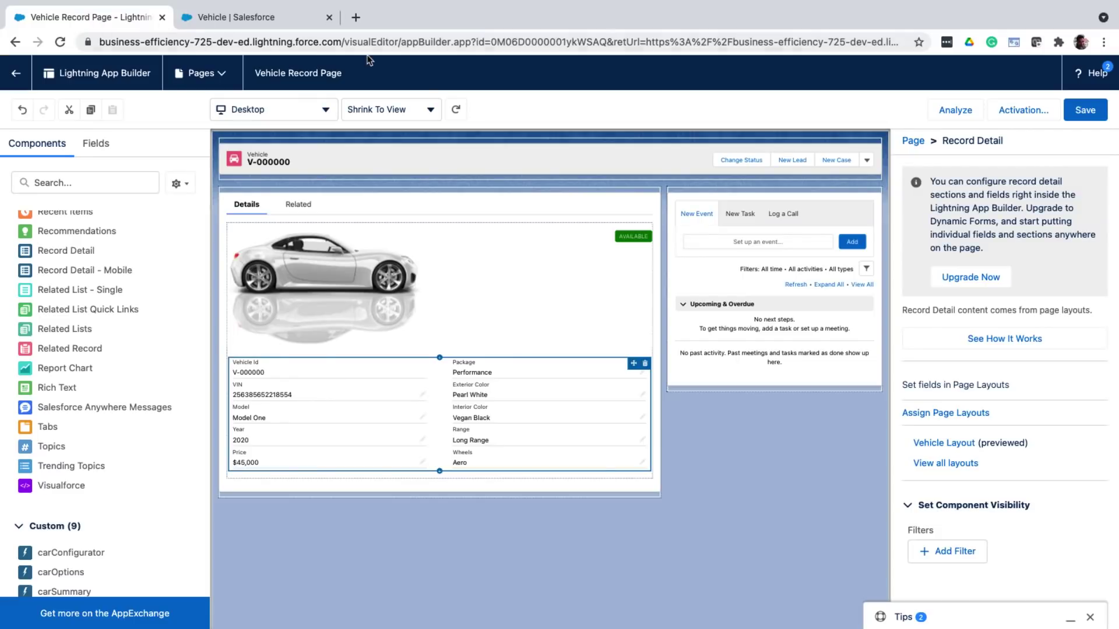
left_click(457, 112)
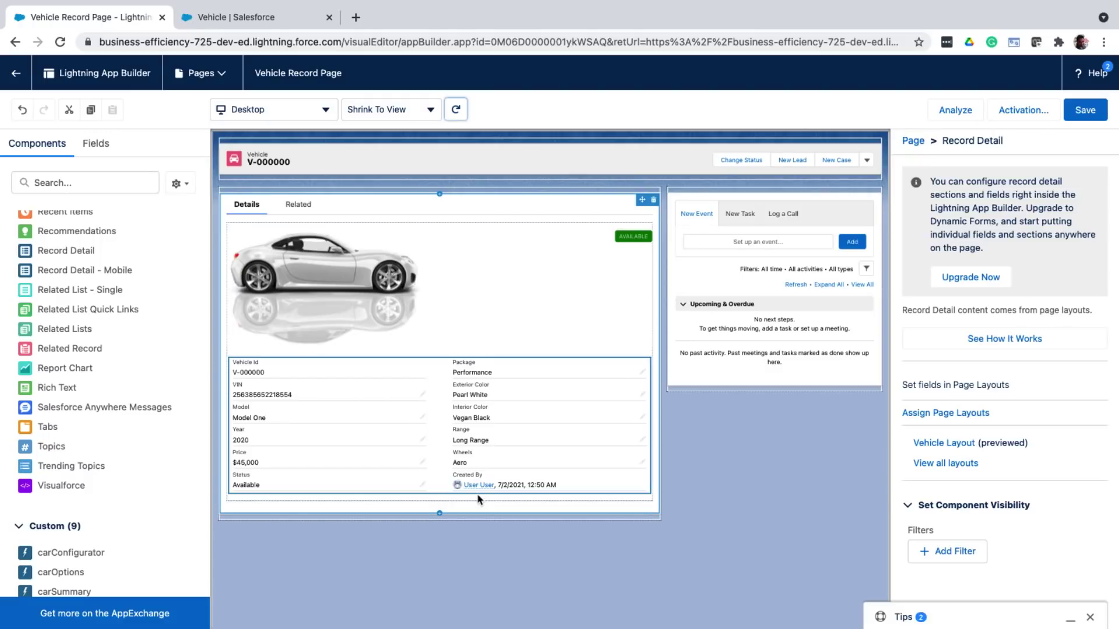
- Activate Vehicle Record Page as the org default for both desktop and phone
left_click(1007, 116)
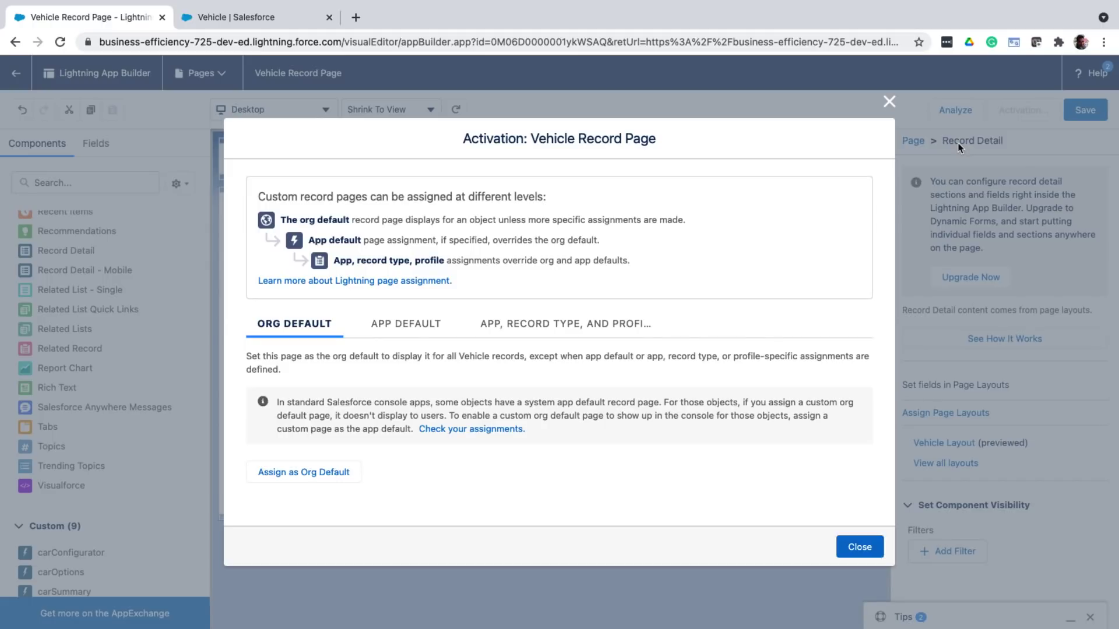
left_click(327, 475)
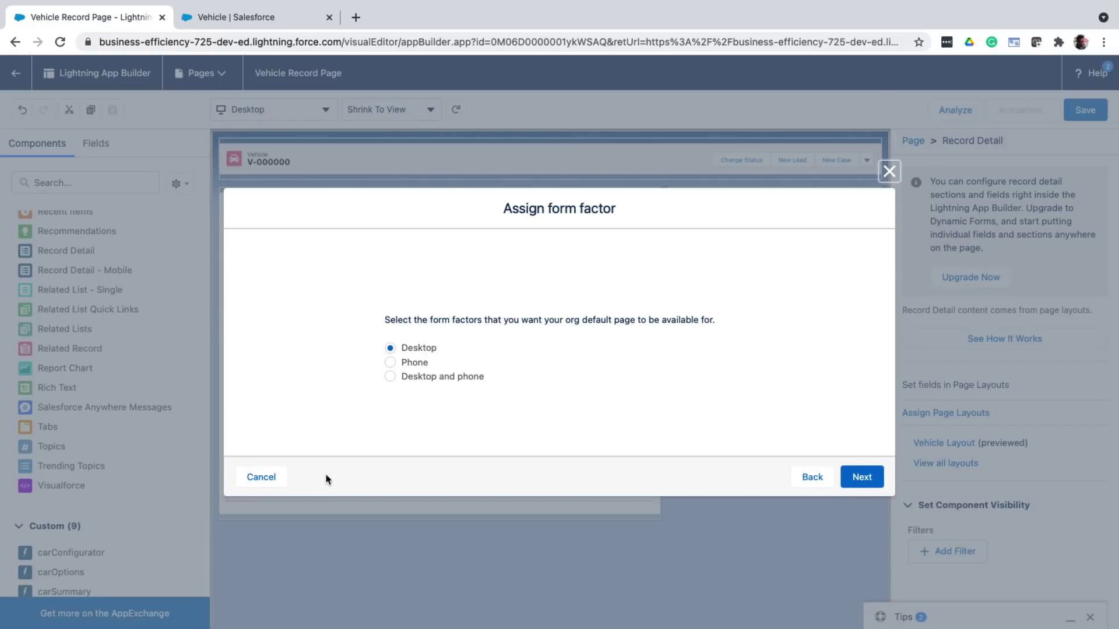
left_click(390, 377)
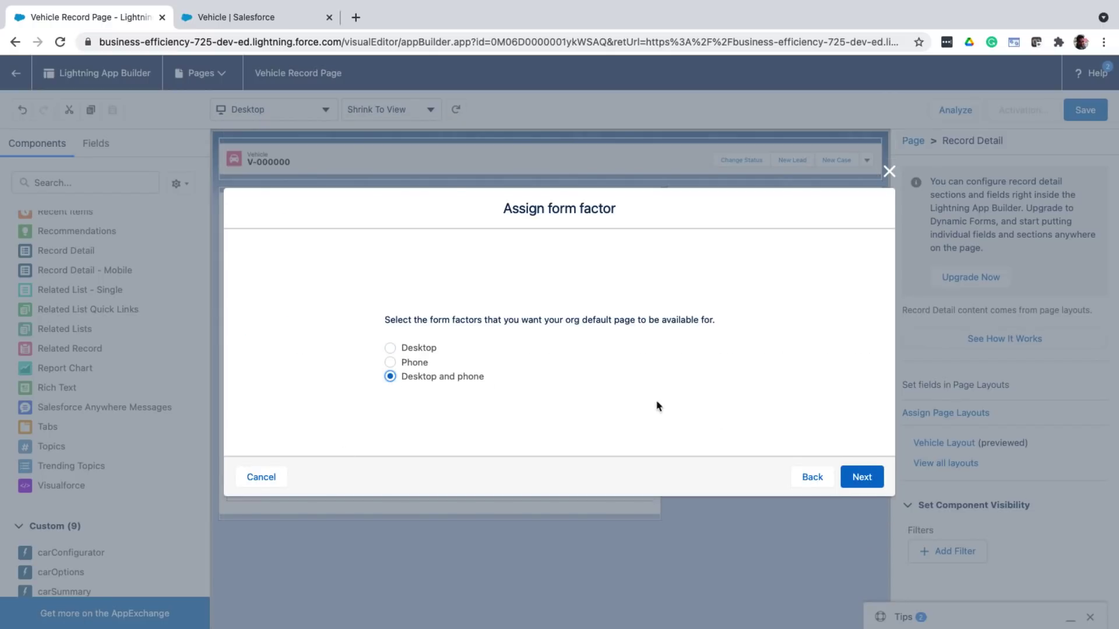
left_click(860, 477)
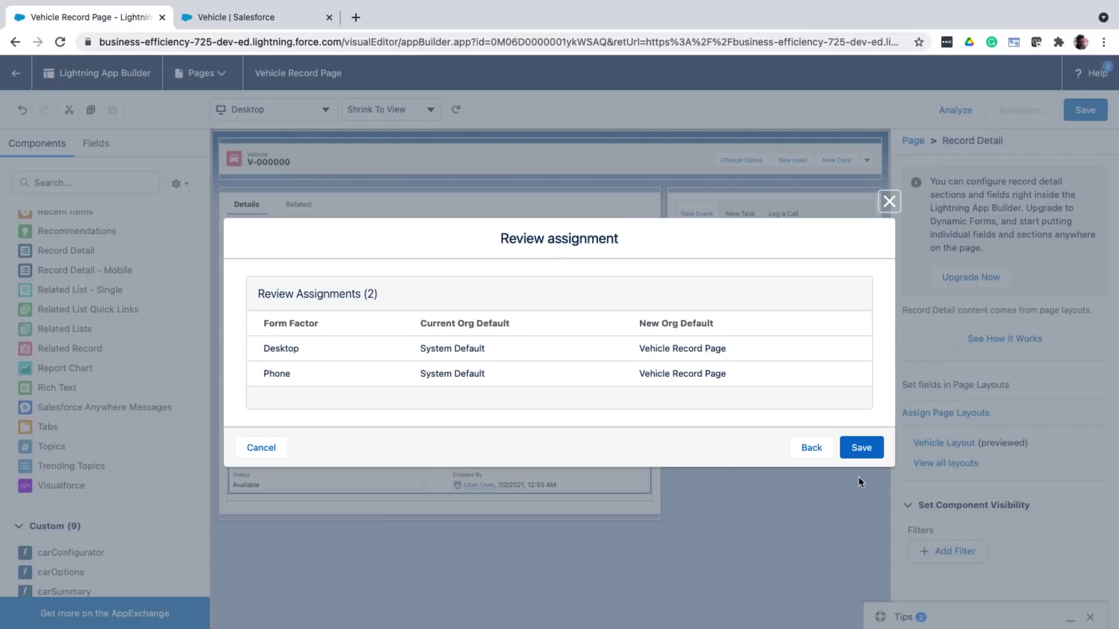
left_click(852, 451)
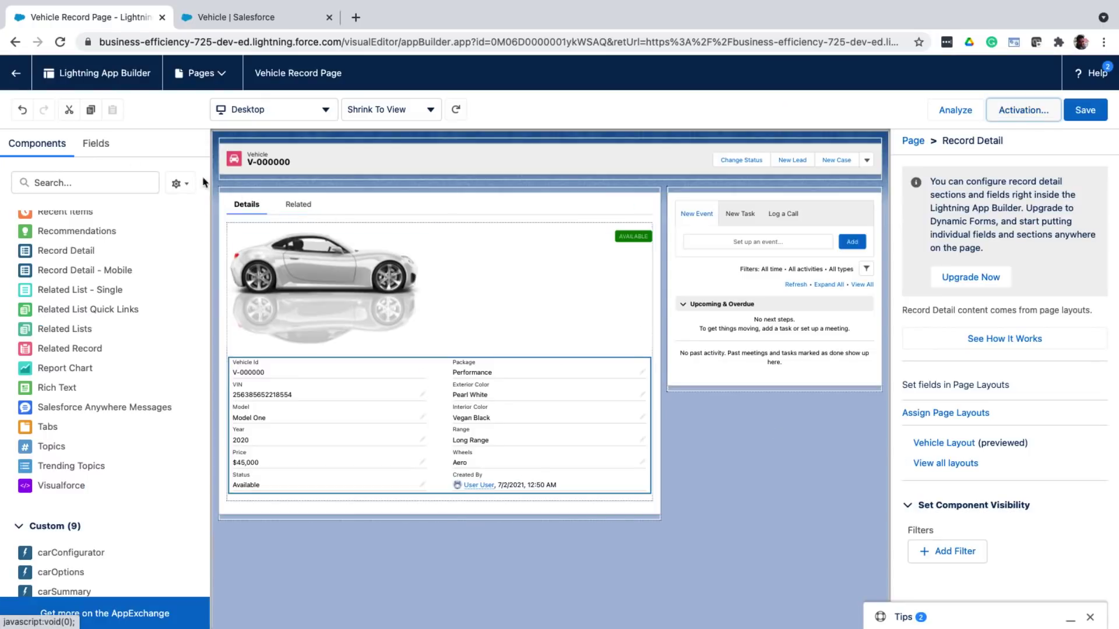
- Open vehicle record V-000000, check its related Cases, then return to its Details
left_click(16, 73)
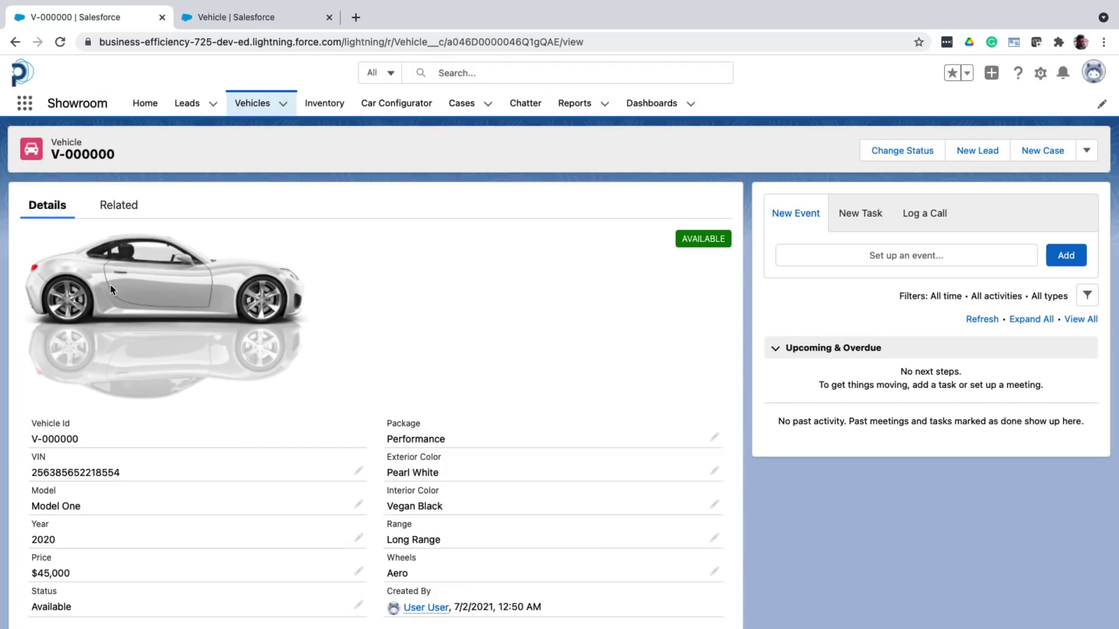
left_click(128, 215)
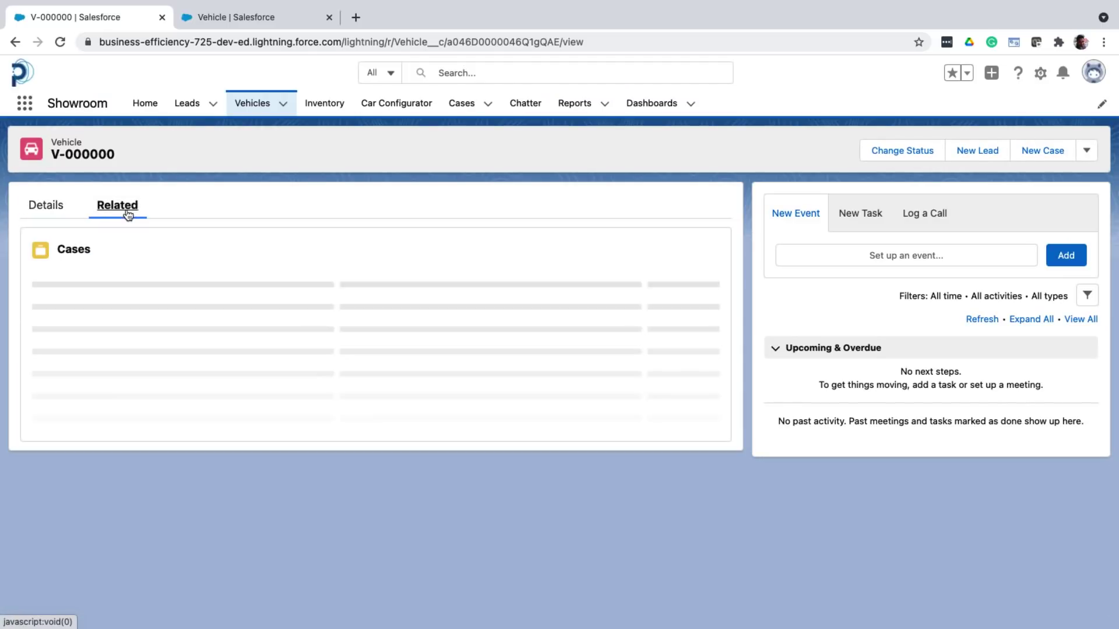
left_click(51, 211)
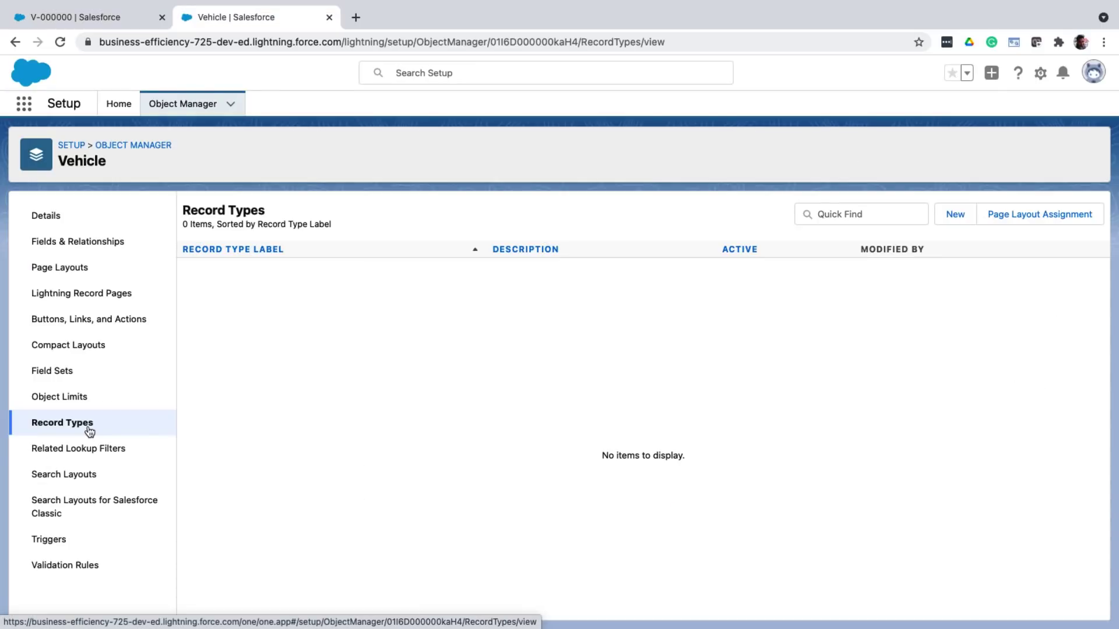
- Create the Car record type for the Vehicle object
left_click(958, 215)
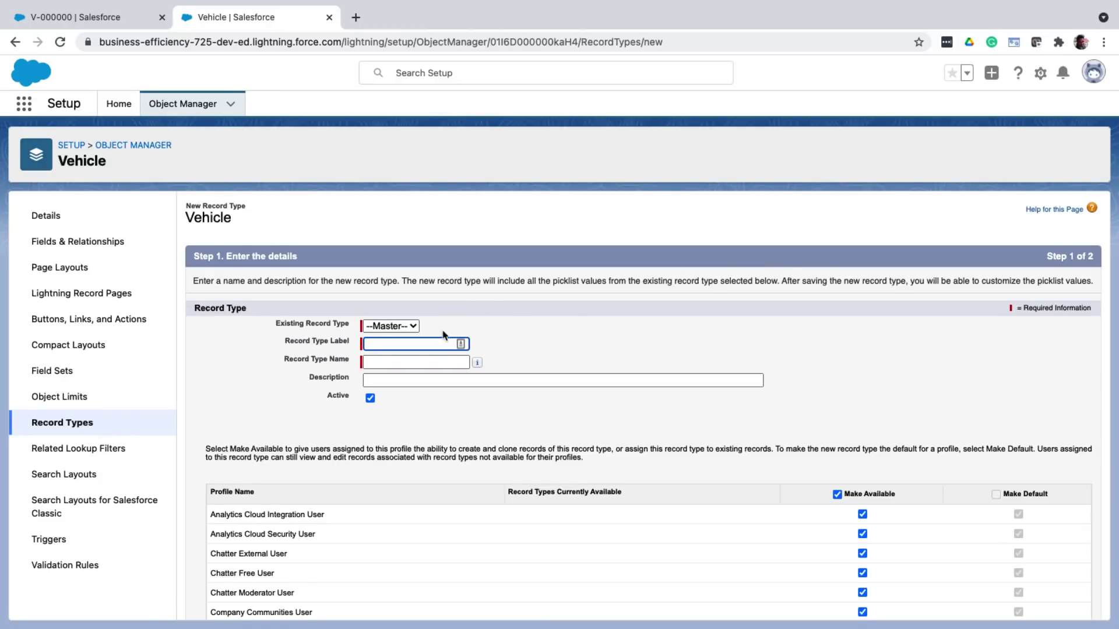
left_click(370, 344)
type("Car")
key("Tab")
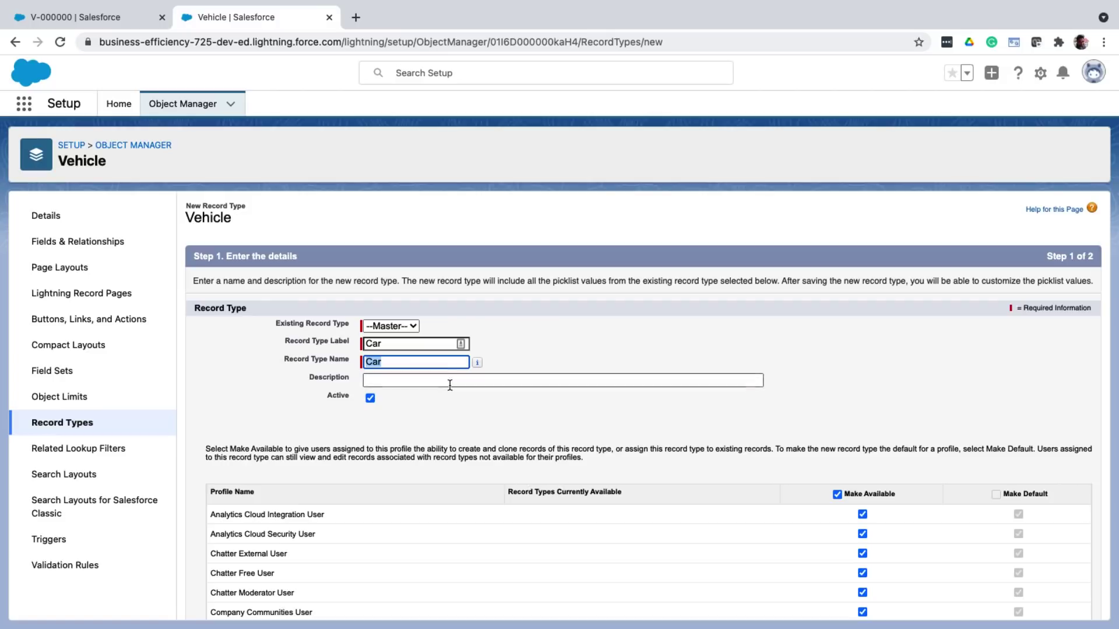
scroll(470, 441, "down", 10)
left_click(1052, 604)
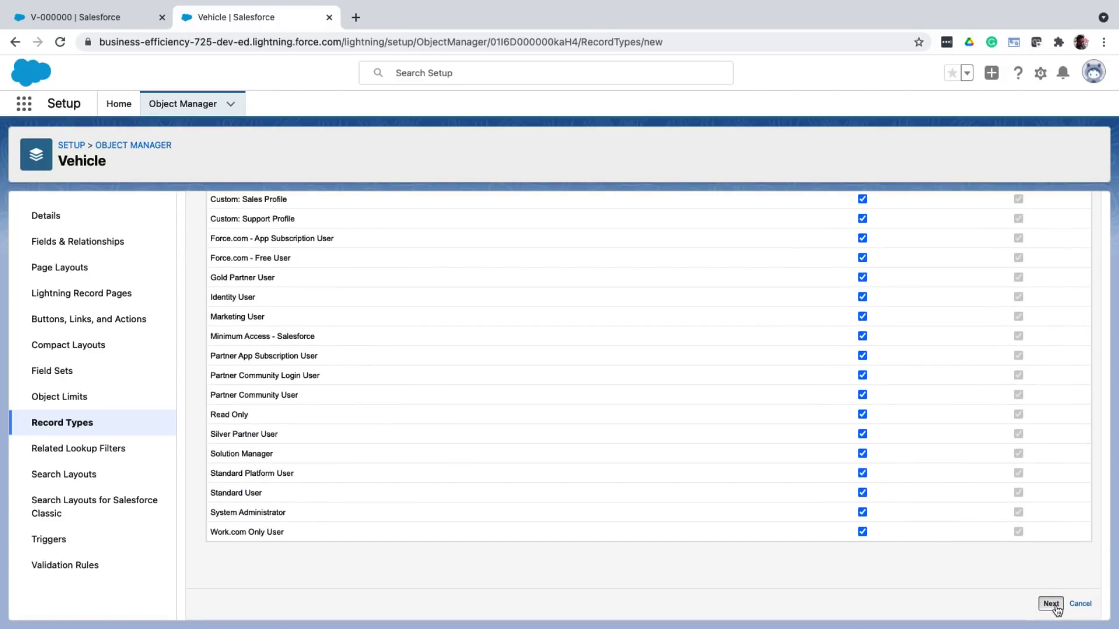
scroll(1043, 606, "down", 3)
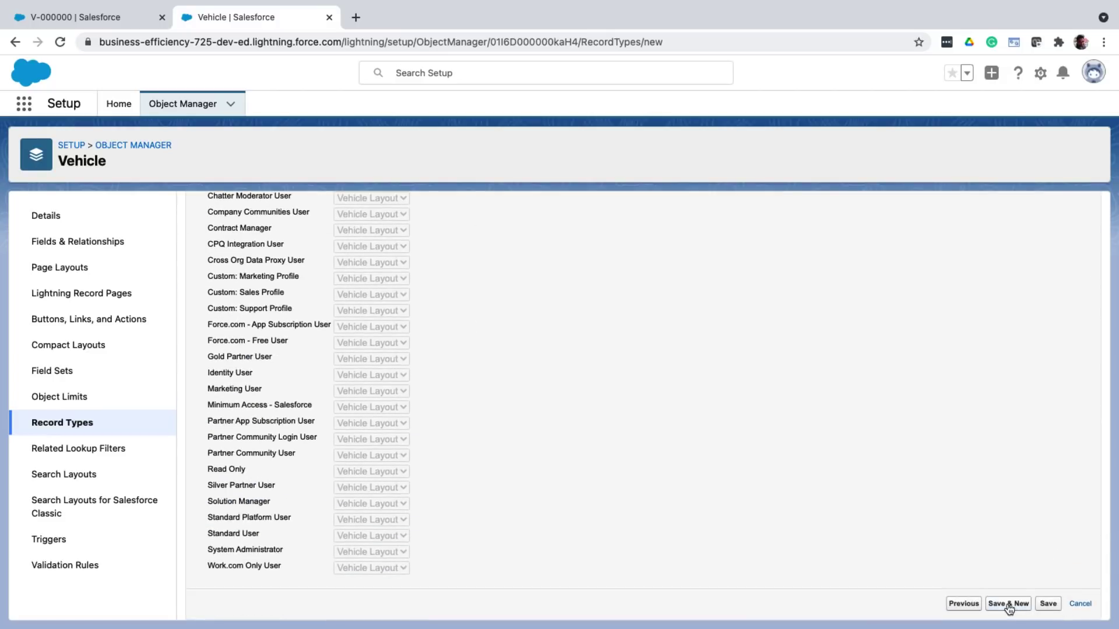
left_click(1007, 606)
- Create the Bike record type, active and available to every profile
left_click(405, 343)
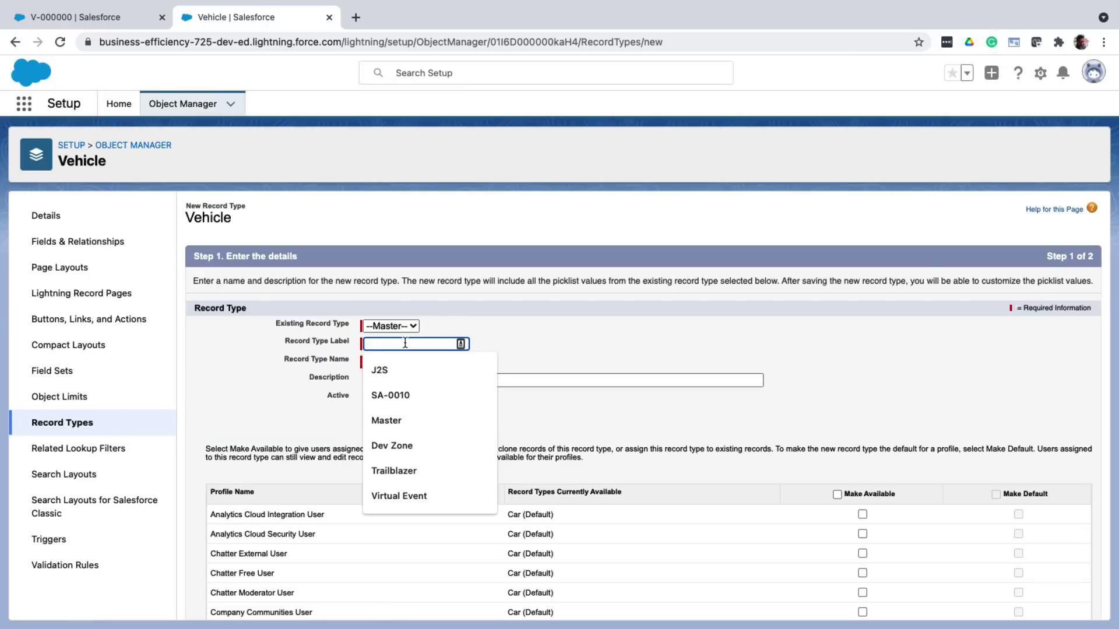
type("Bike")
key("Tab")
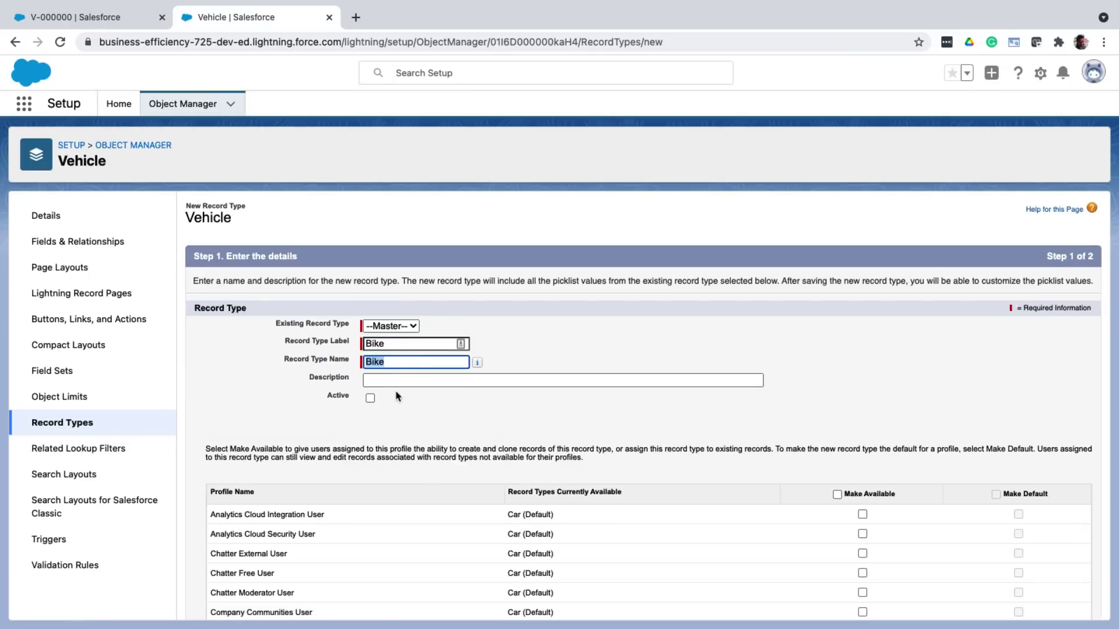
left_click(370, 399)
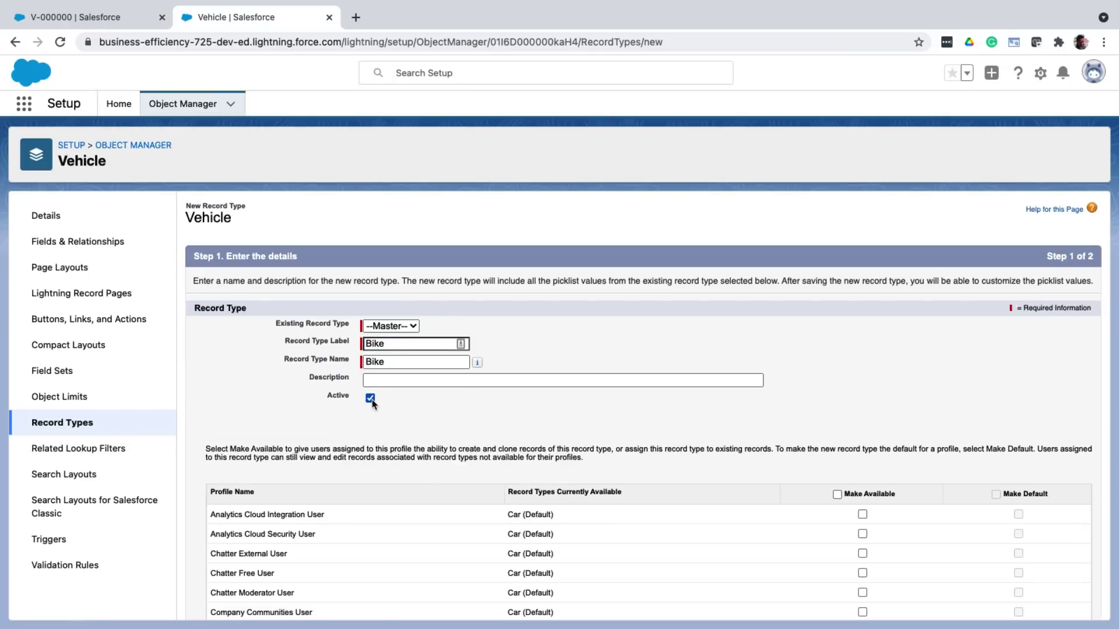
left_click(837, 495)
scroll(837, 497, "down", 10)
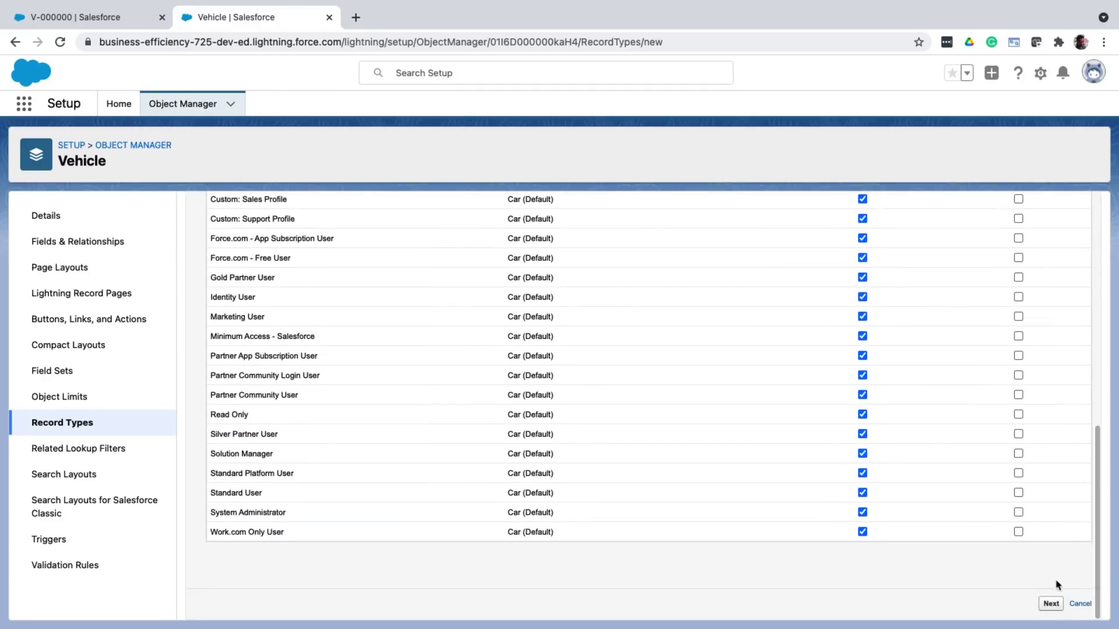
left_click(1055, 608)
scroll(1043, 598, "down", 10)
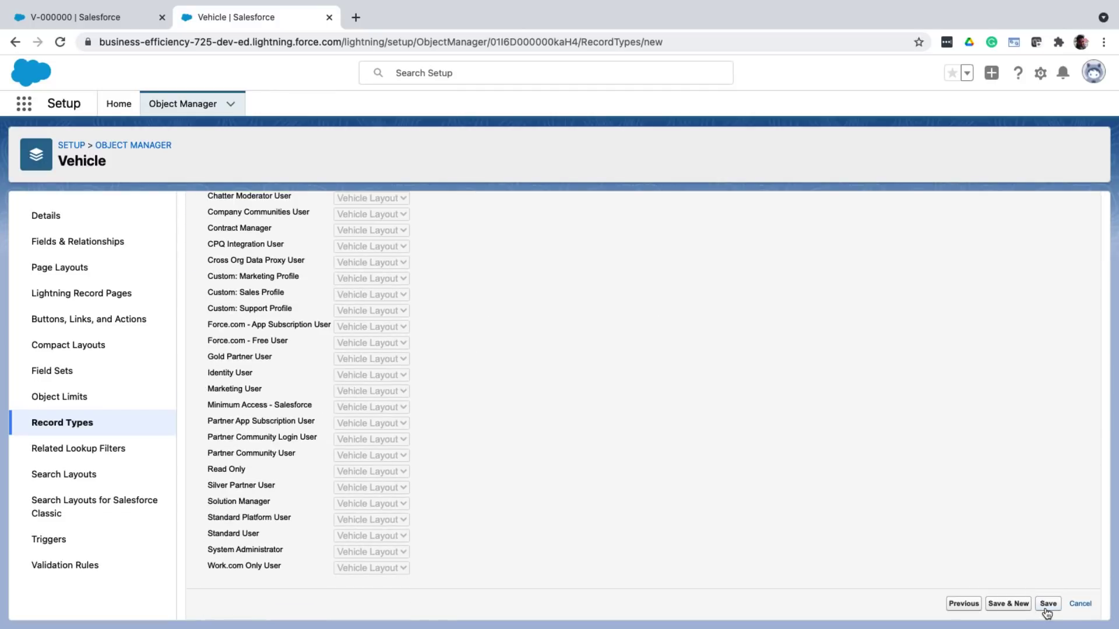
left_click(1049, 606)
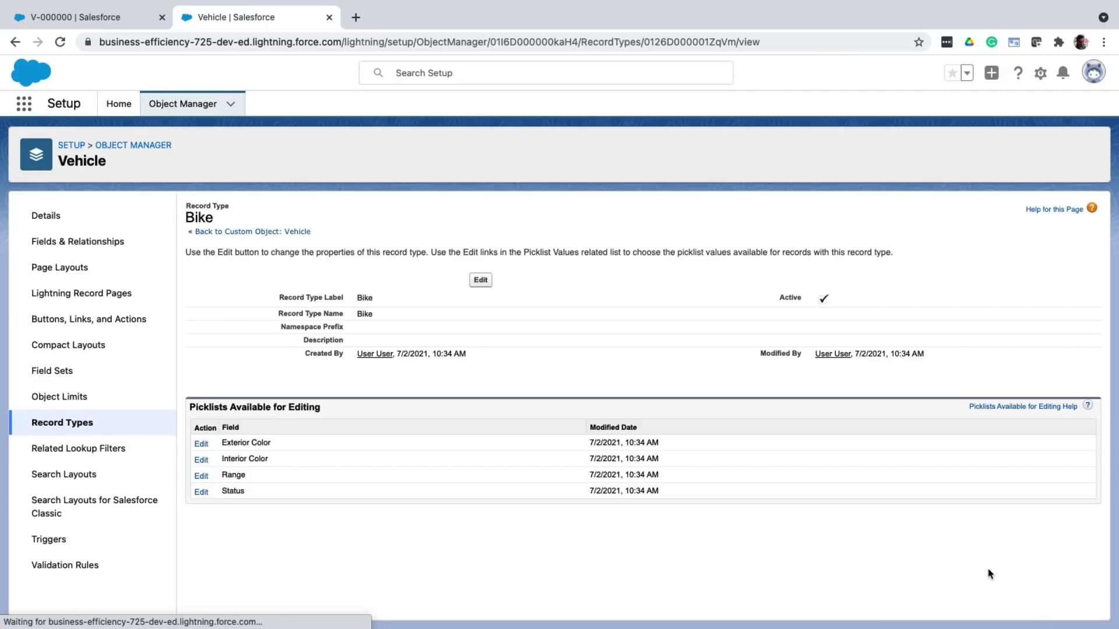
- Preview the new-vehicle form for the Bike record type, then cancel without saving
left_click(110, 17)
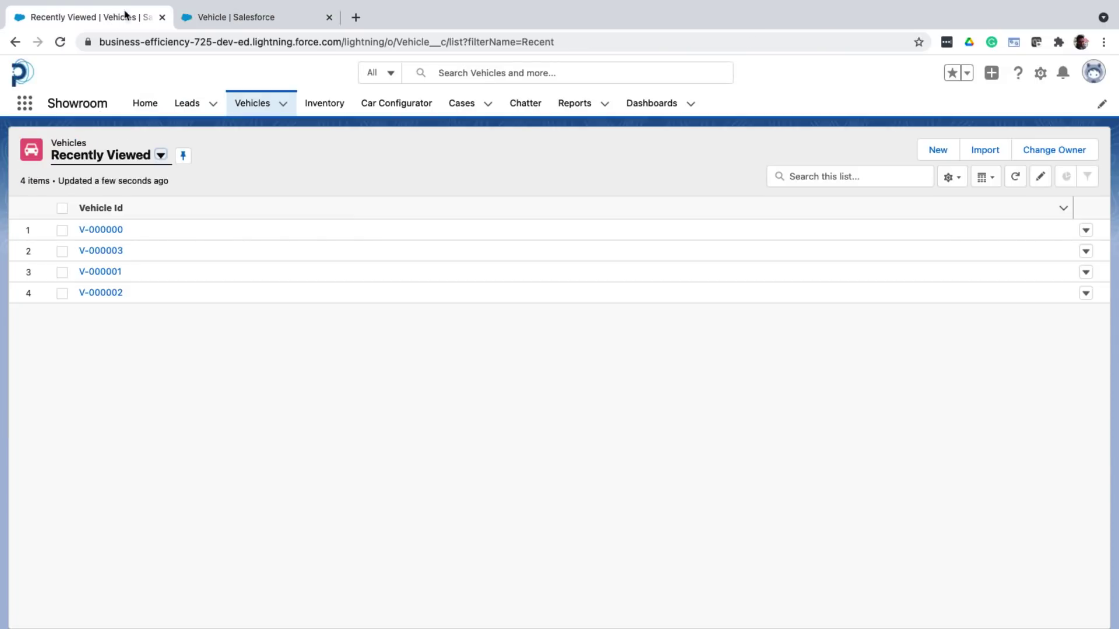
left_click(941, 156)
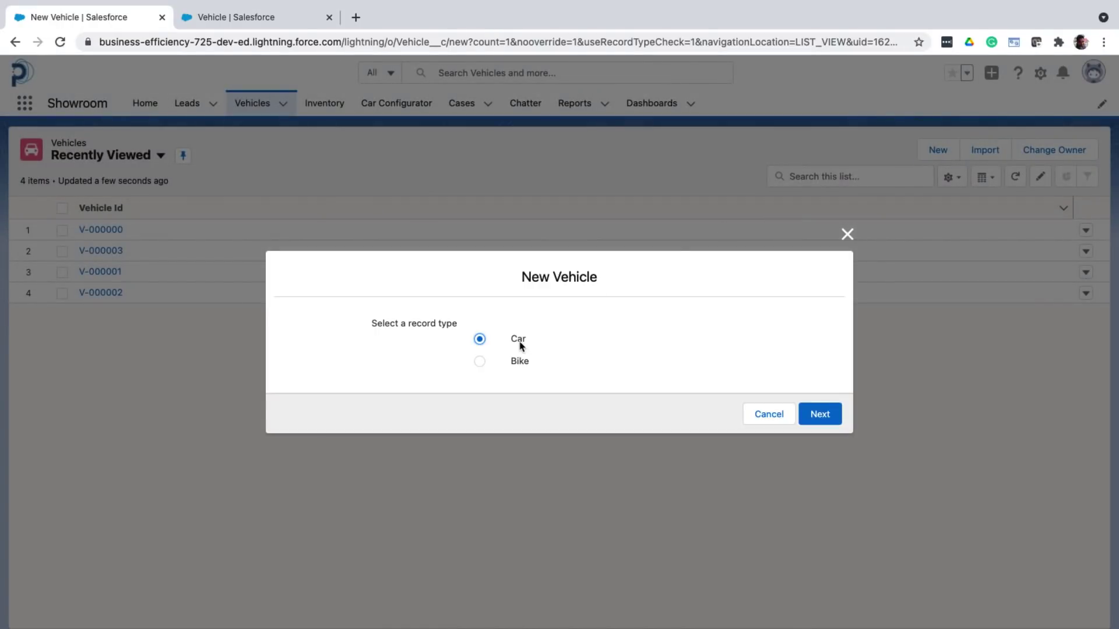
left_click(479, 362)
left_click(831, 424)
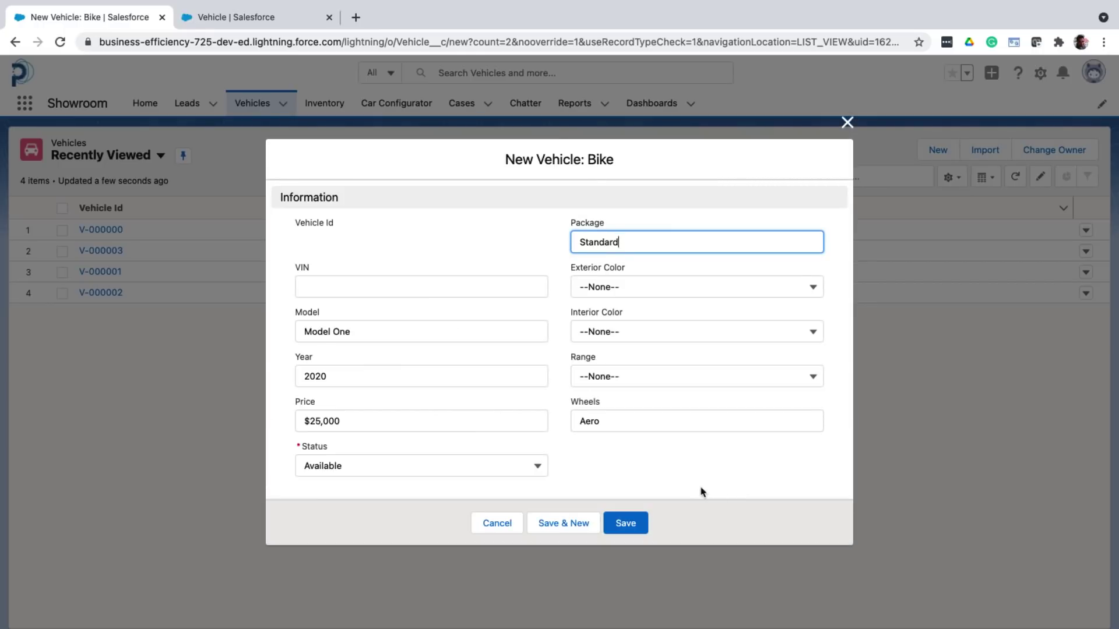
left_click(503, 523)
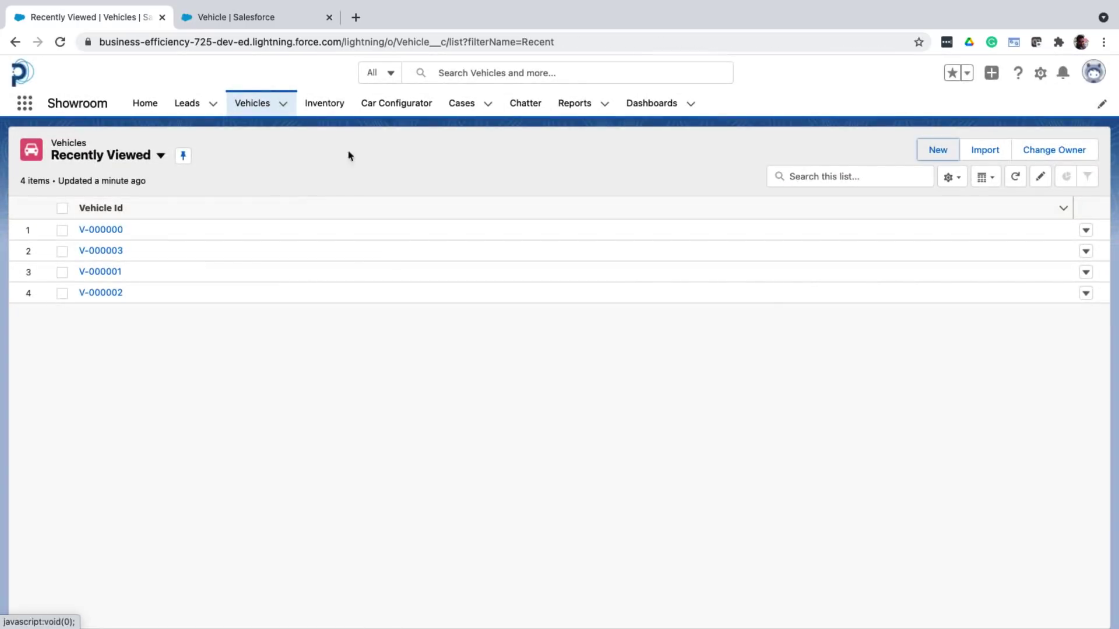
- Create a new Vehicle page layout named 'Bike Layout' cloned from Vehicle Layout
left_click(309, 15)
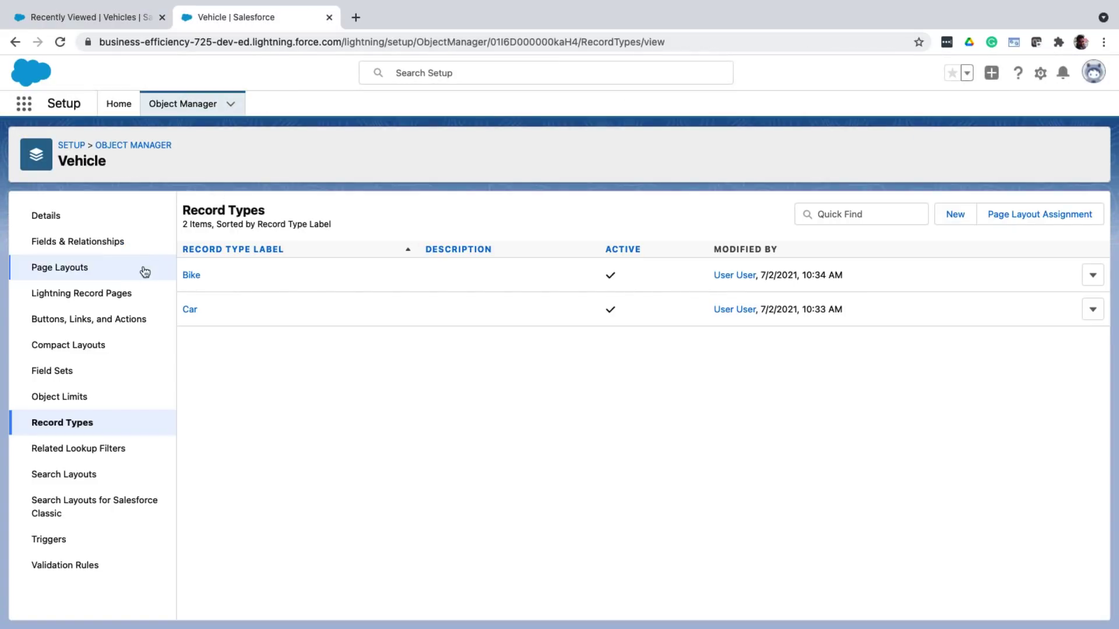
left_click(127, 269)
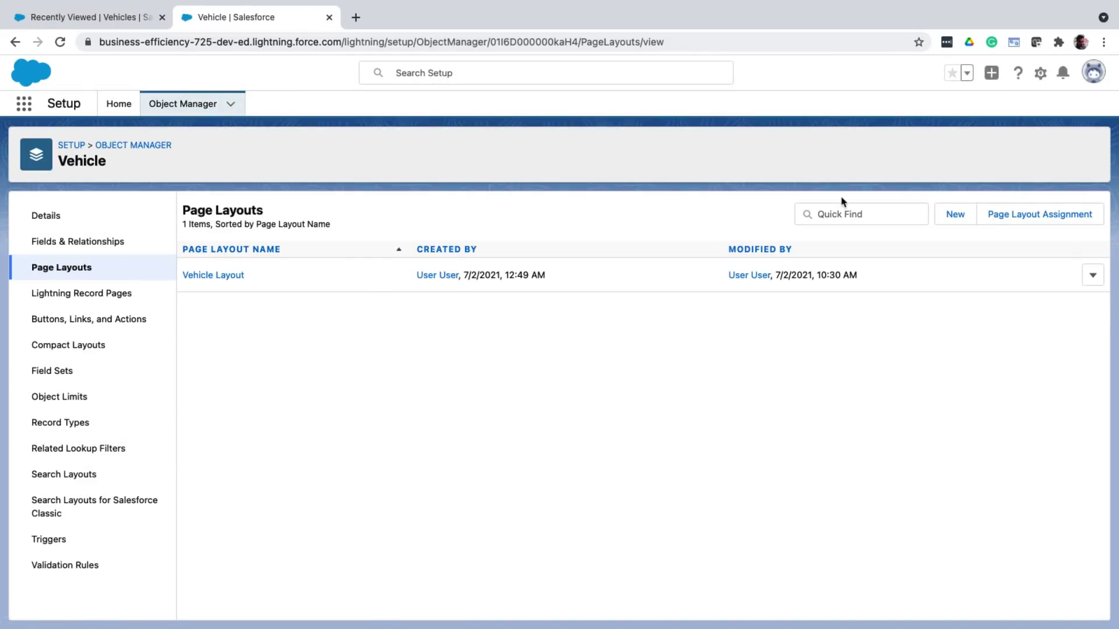
left_click(966, 217)
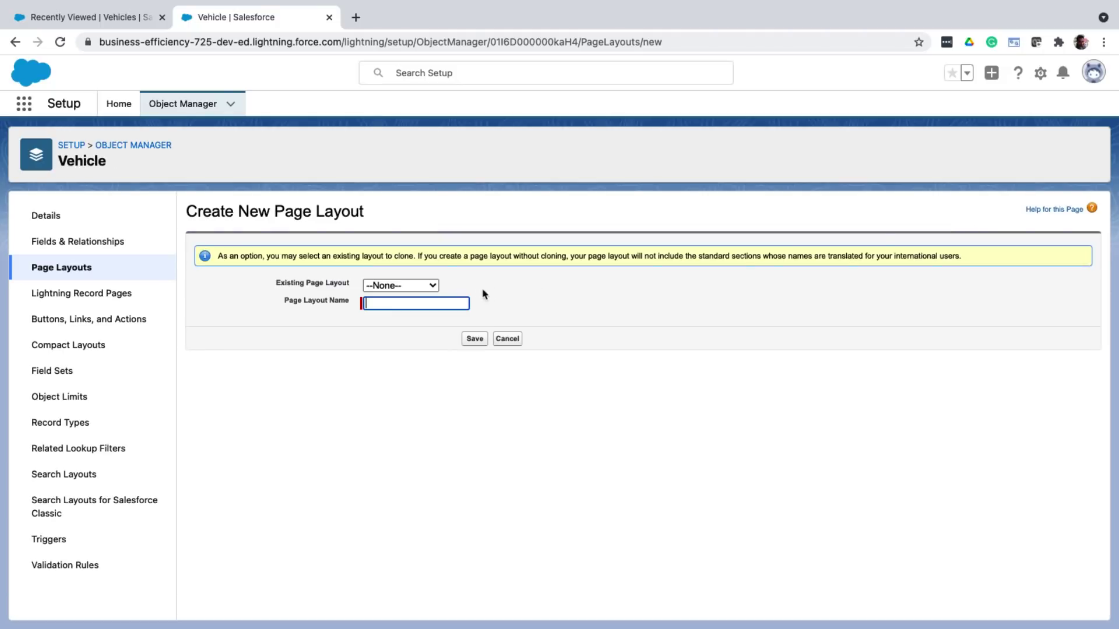
left_click(408, 284)
left_click(411, 301)
left_click(412, 304)
type("Bike Layout")
left_click(477, 344)
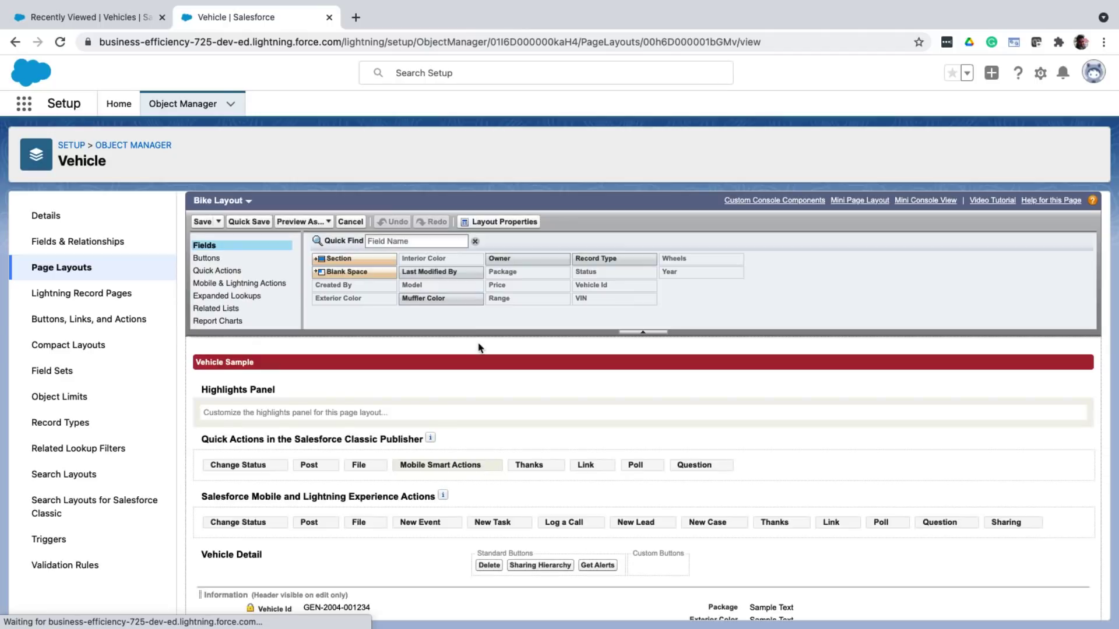
- Remove Interior Color, Range and Wheels from Bike Layout and add Muffler Color to Information
scroll(479, 347, "down", 3)
scroll(479, 347, "down", 2)
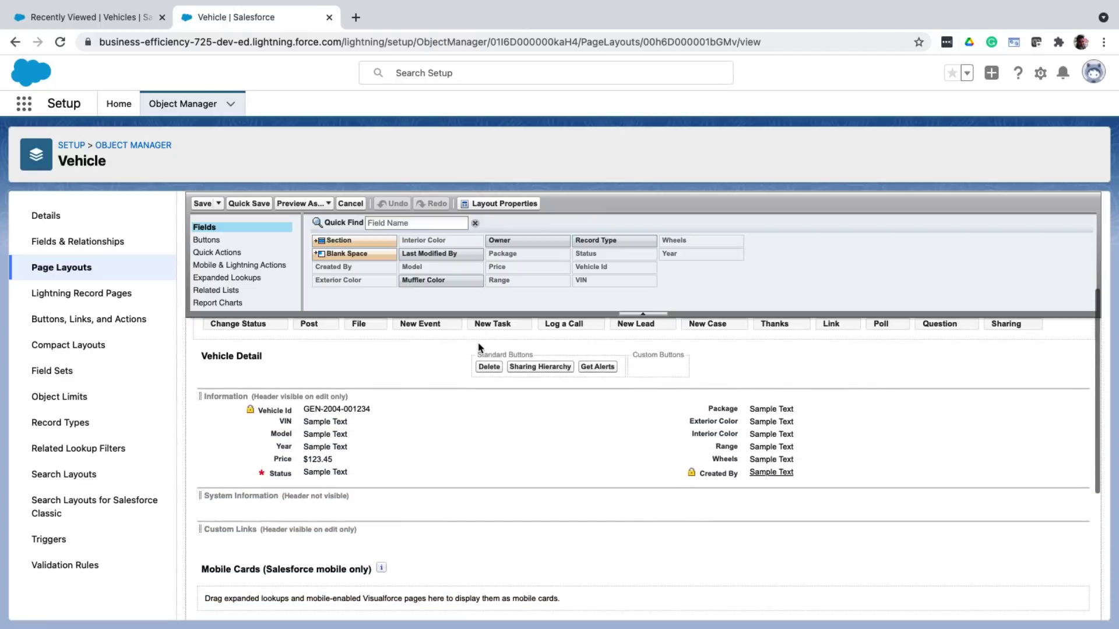
left_click(729, 432)
left_click(726, 458, "shift")
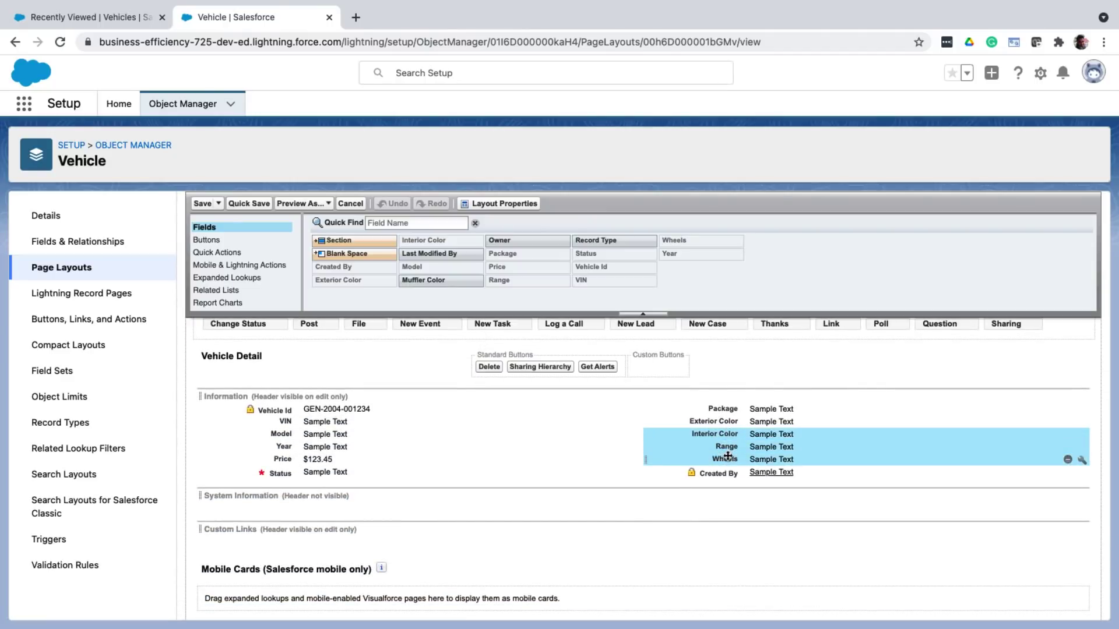
left_click_drag(724, 439, 631, 278)
left_click_drag(438, 280, 709, 432)
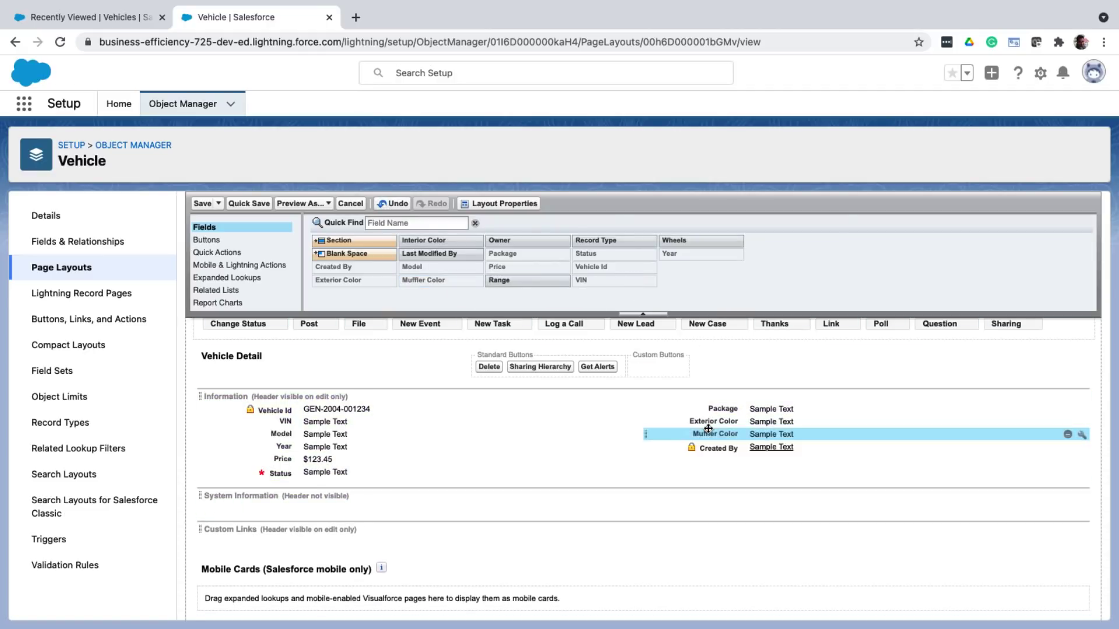
- Save Bike Layout and assign it to every profile for the Bike record type
left_click(202, 205)
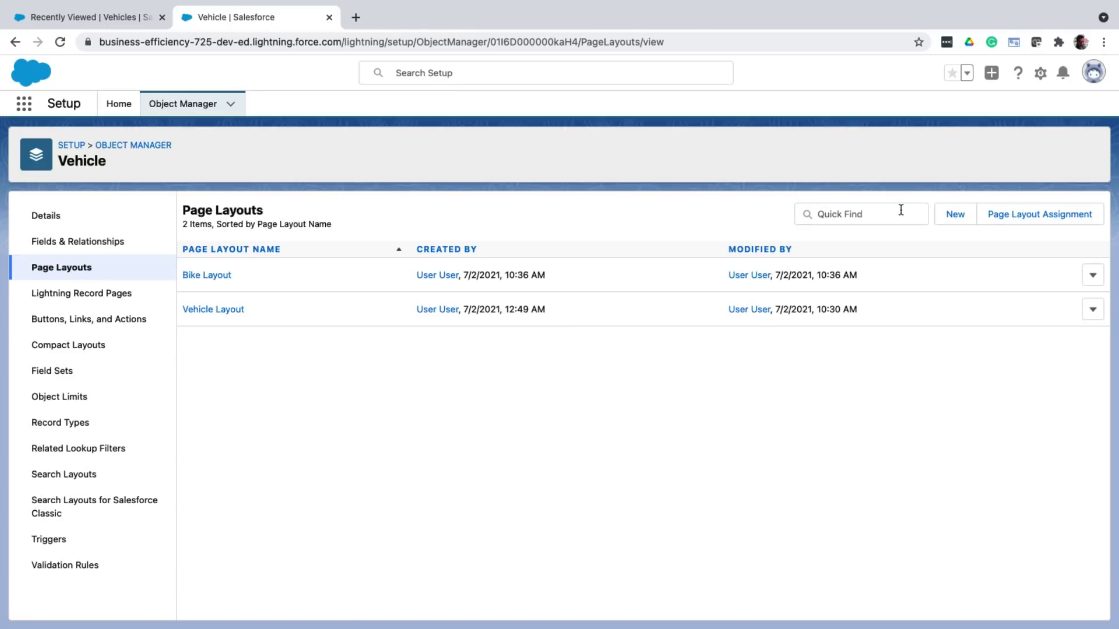
left_click(1056, 220)
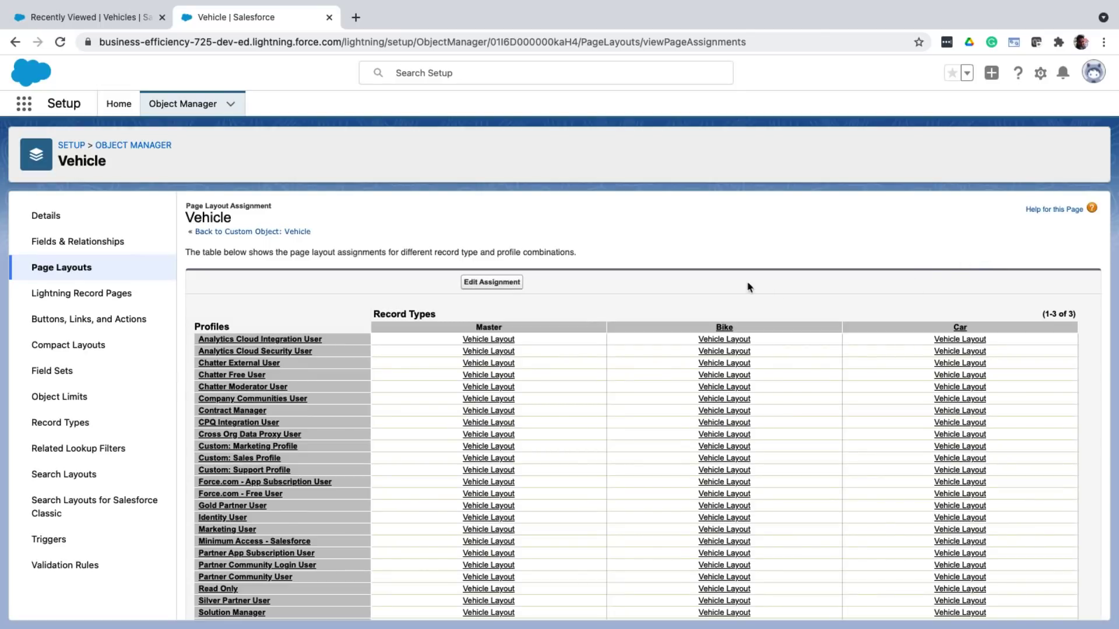
left_click(512, 285)
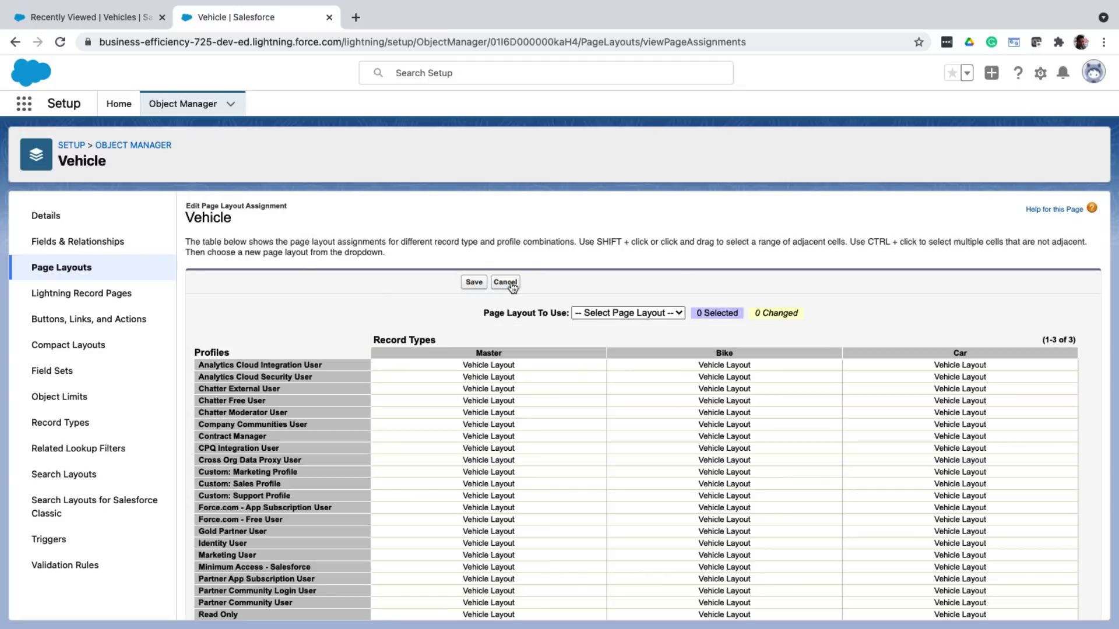
scroll(683, 277, "down", 2)
scroll(682, 274, "down", 1)
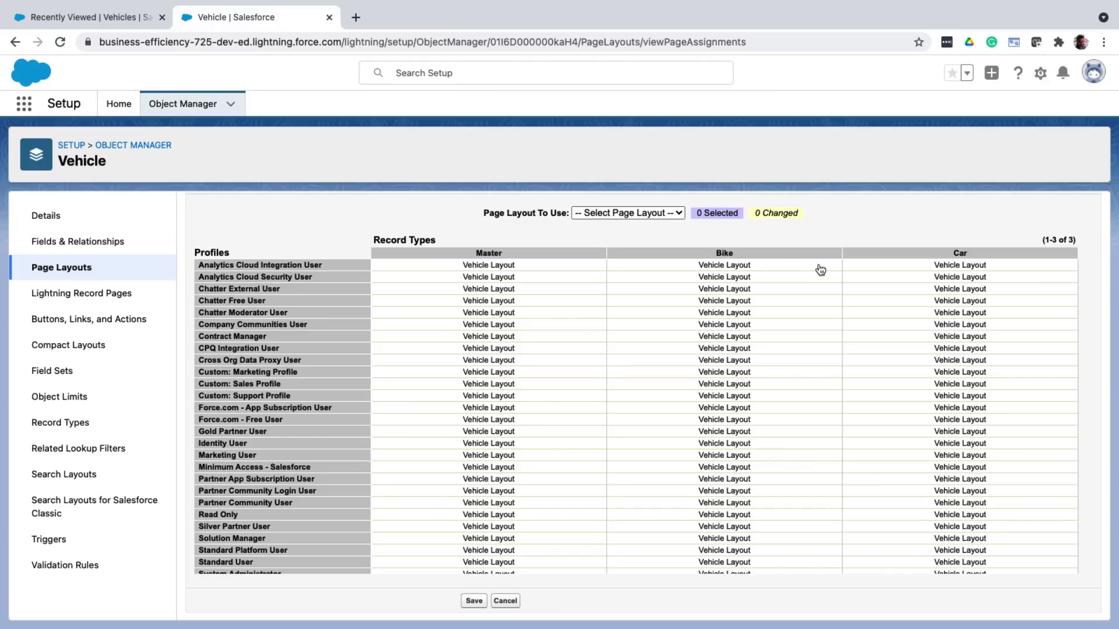
left_click_drag(821, 269, 792, 582)
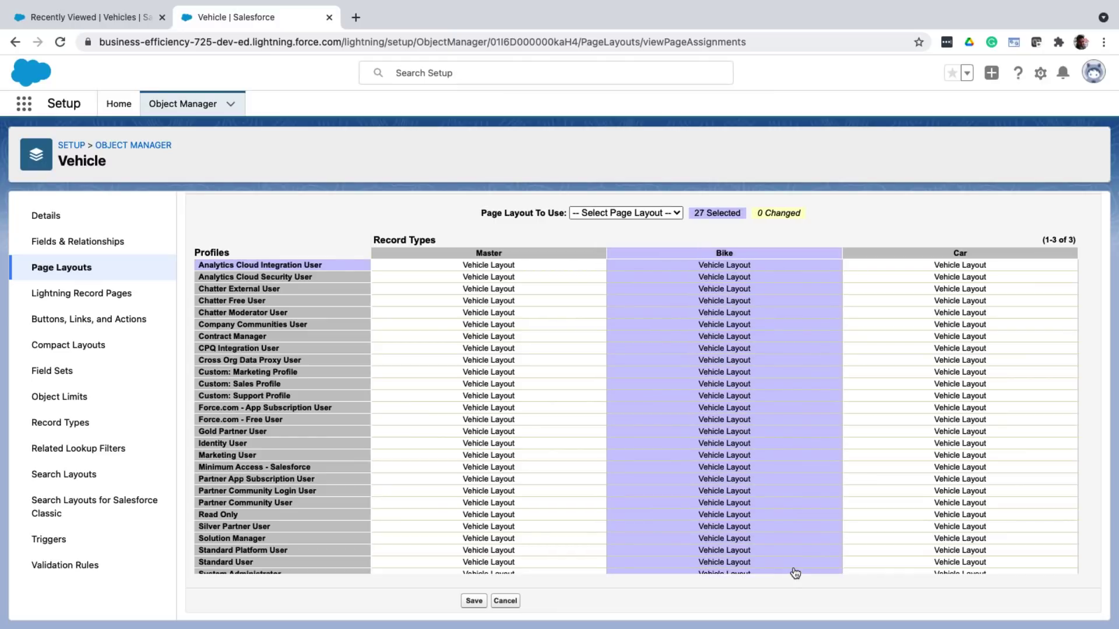
left_click(628, 214)
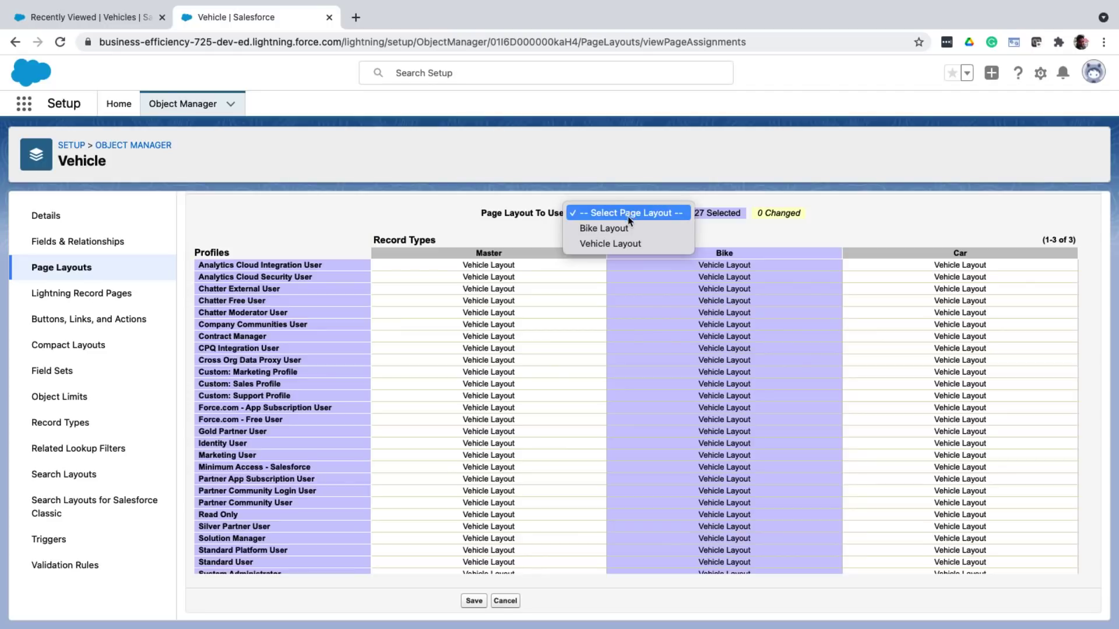
left_click(627, 224)
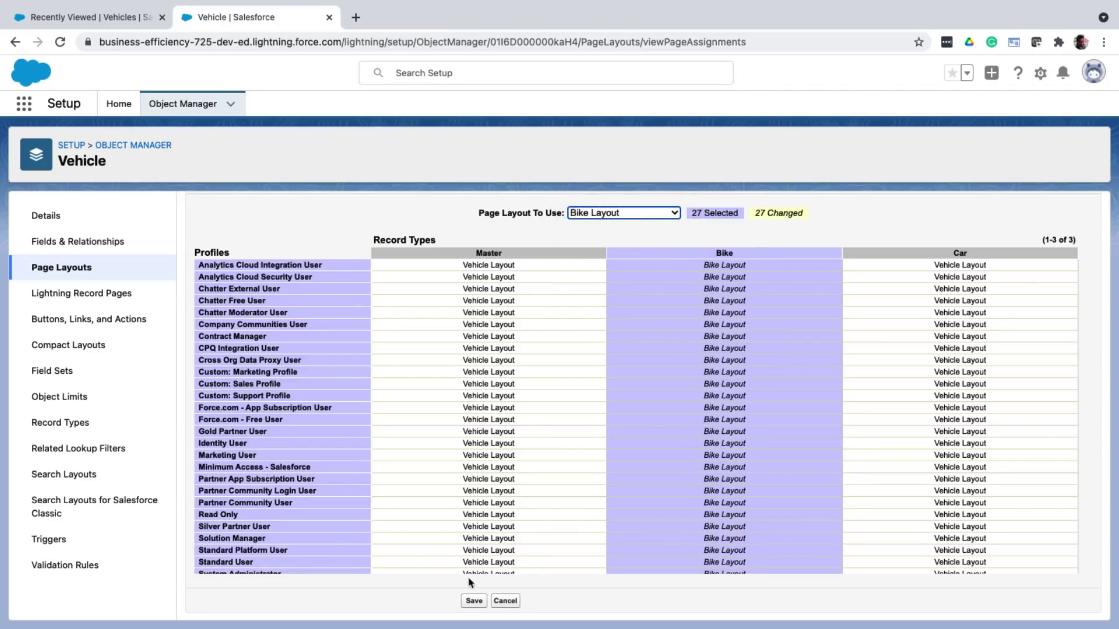
left_click(472, 603)
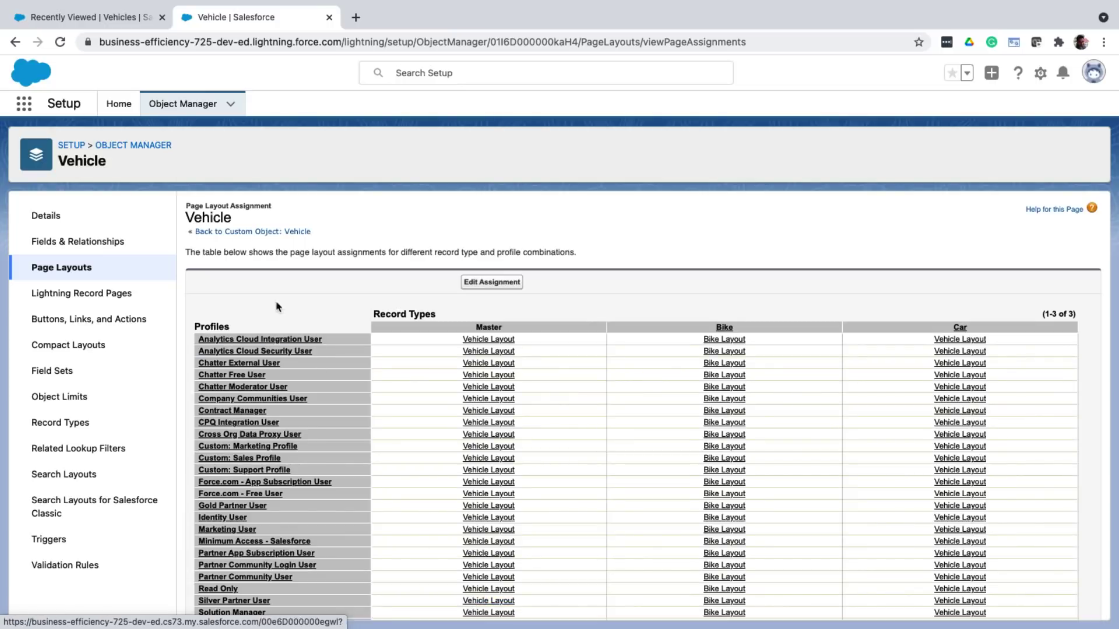
- Create and save a new Bike vehicle record, V-000004
left_click(100, 20)
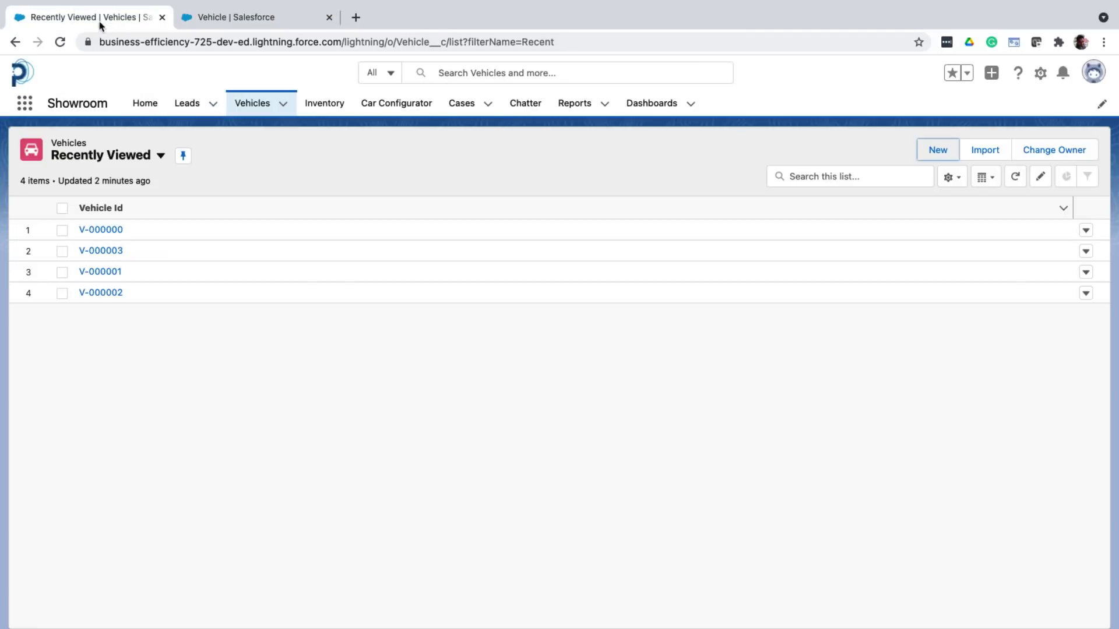
left_click(929, 155)
left_click(480, 362)
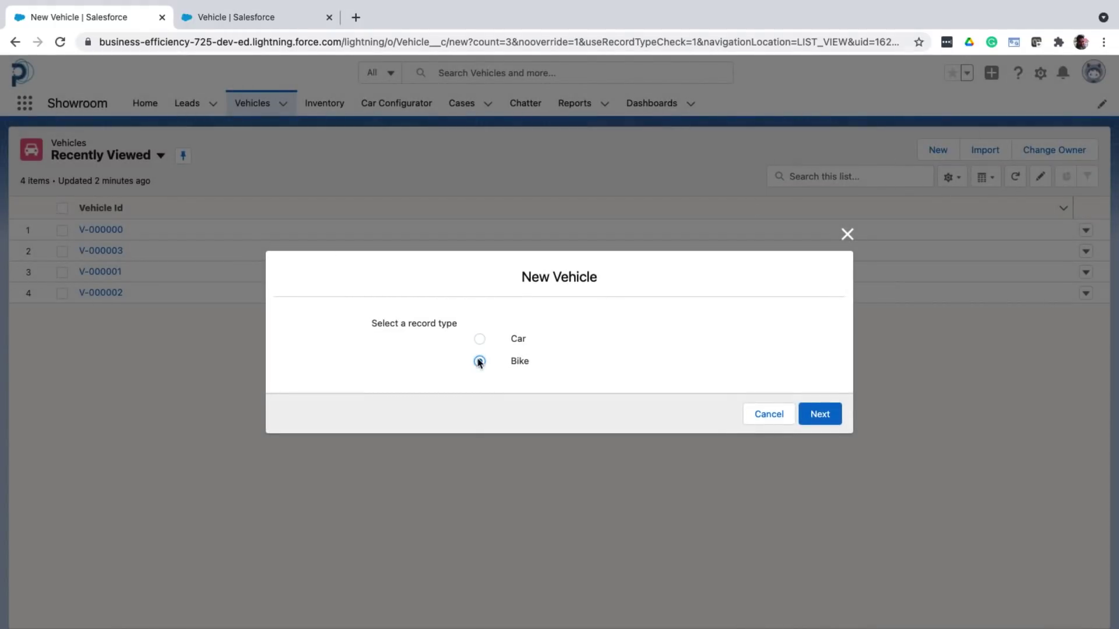
left_click(818, 417)
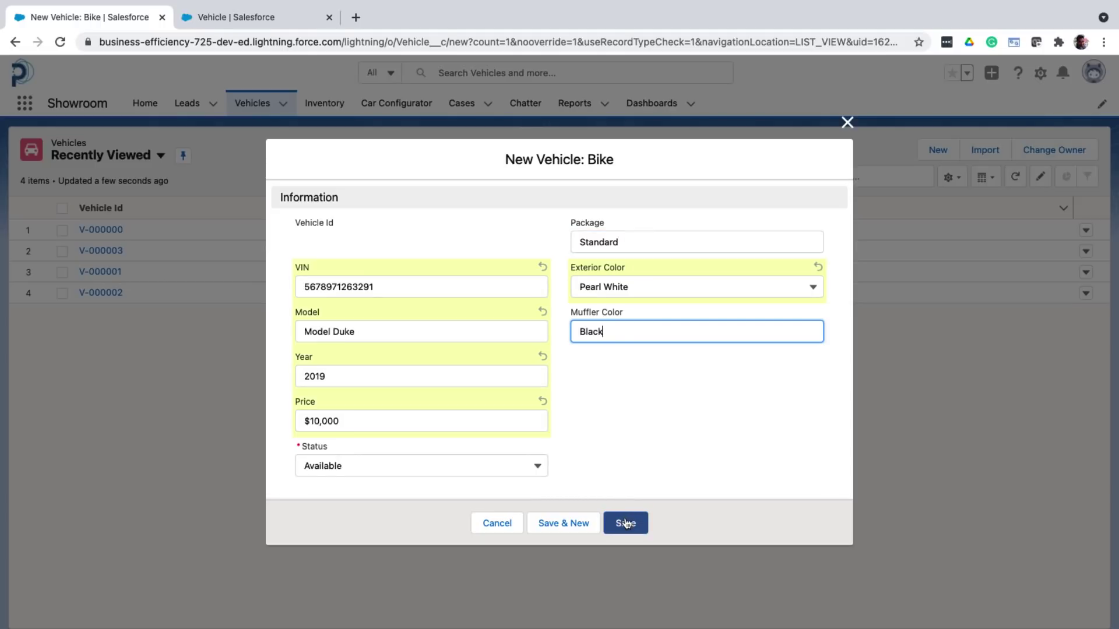
left_click(626, 523)
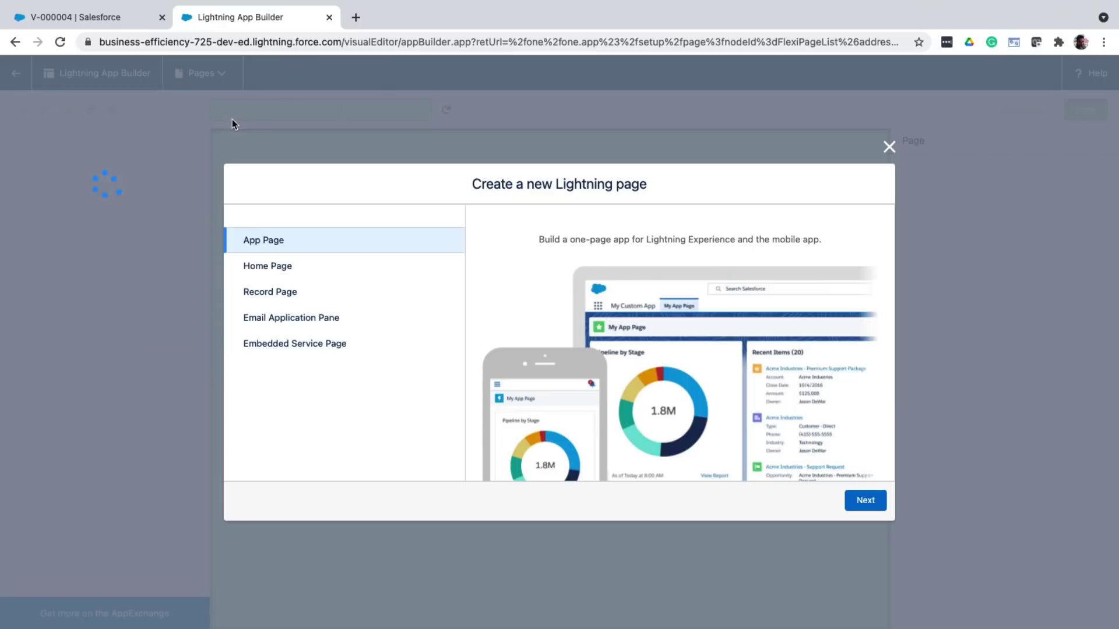
- Create a Vehicle record page named 'Bike Record Page' using the Grouped Header template
left_click(271, 297)
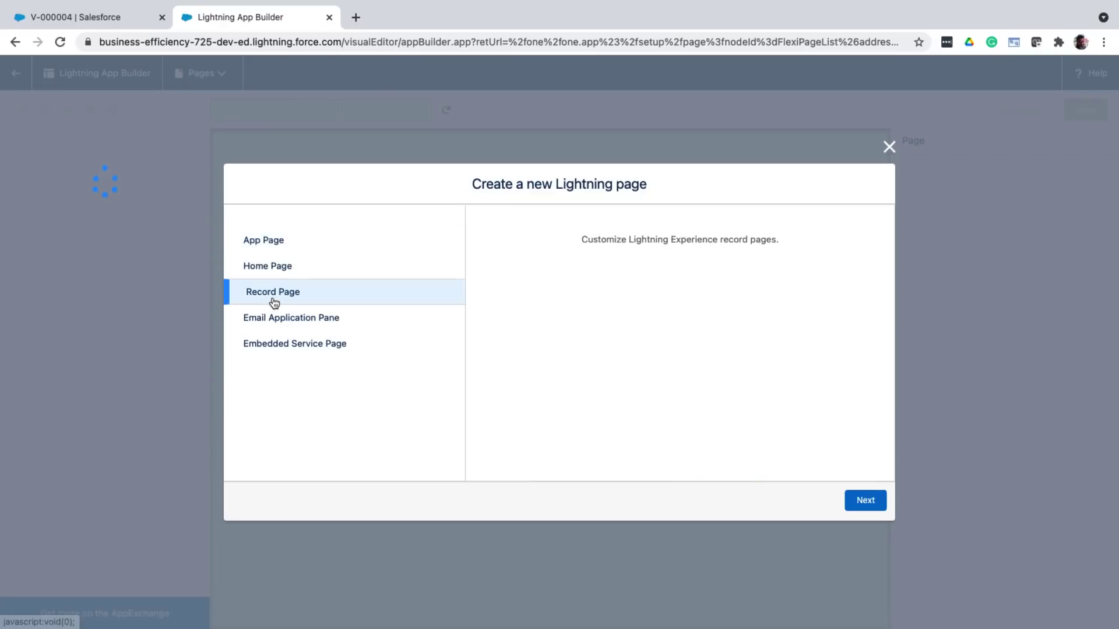
left_click(874, 505)
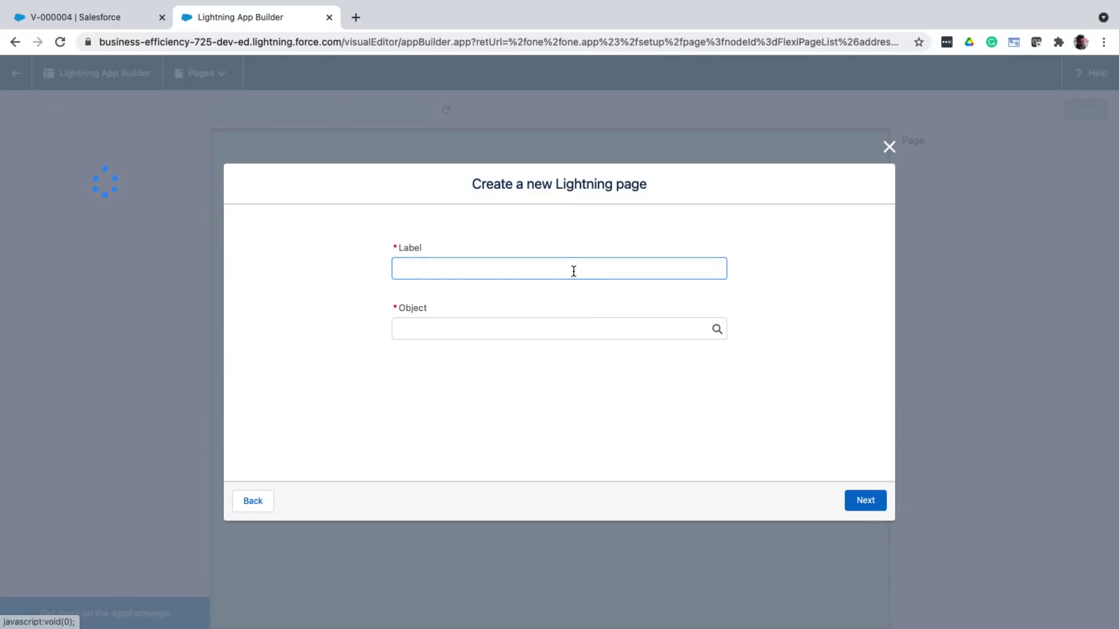
type("Bike Record Page")
key("Tab")
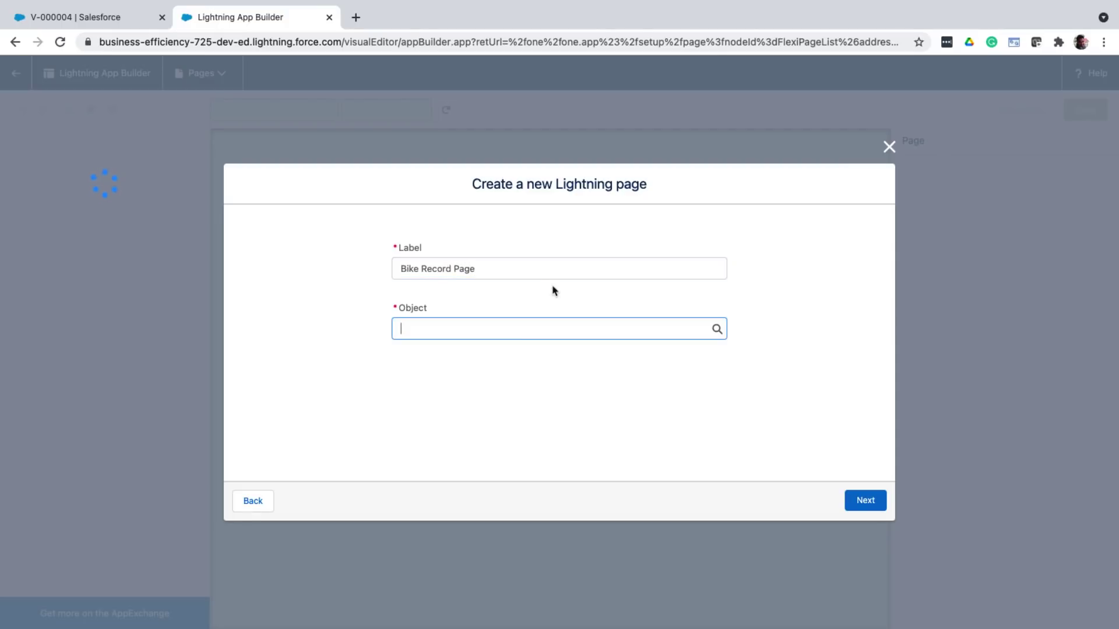
type("Vehicle")
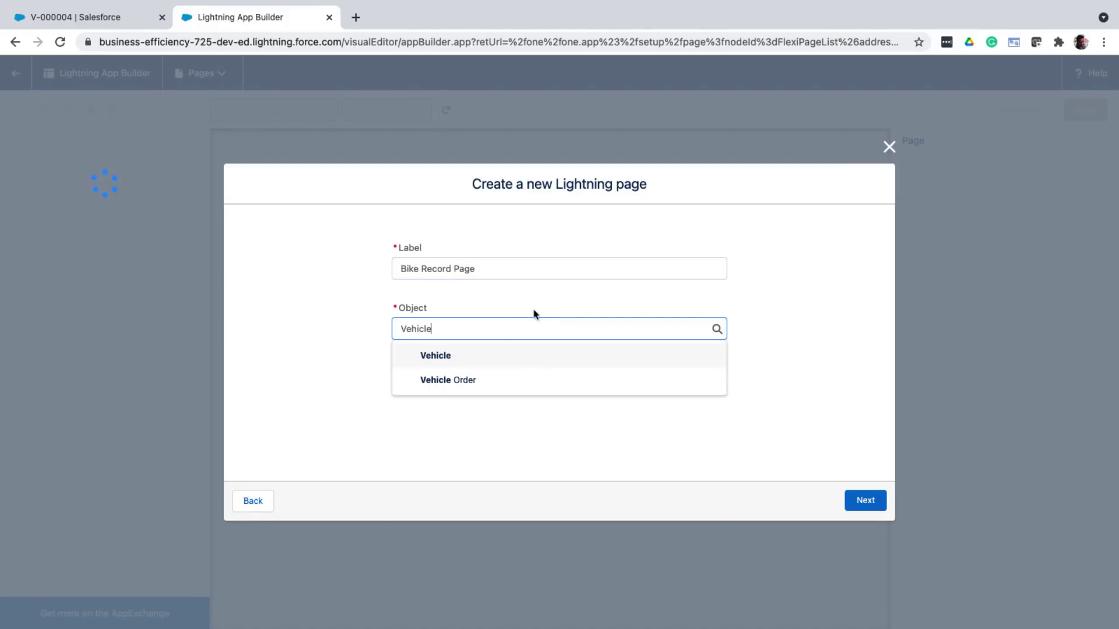
left_click(488, 356)
left_click(869, 509)
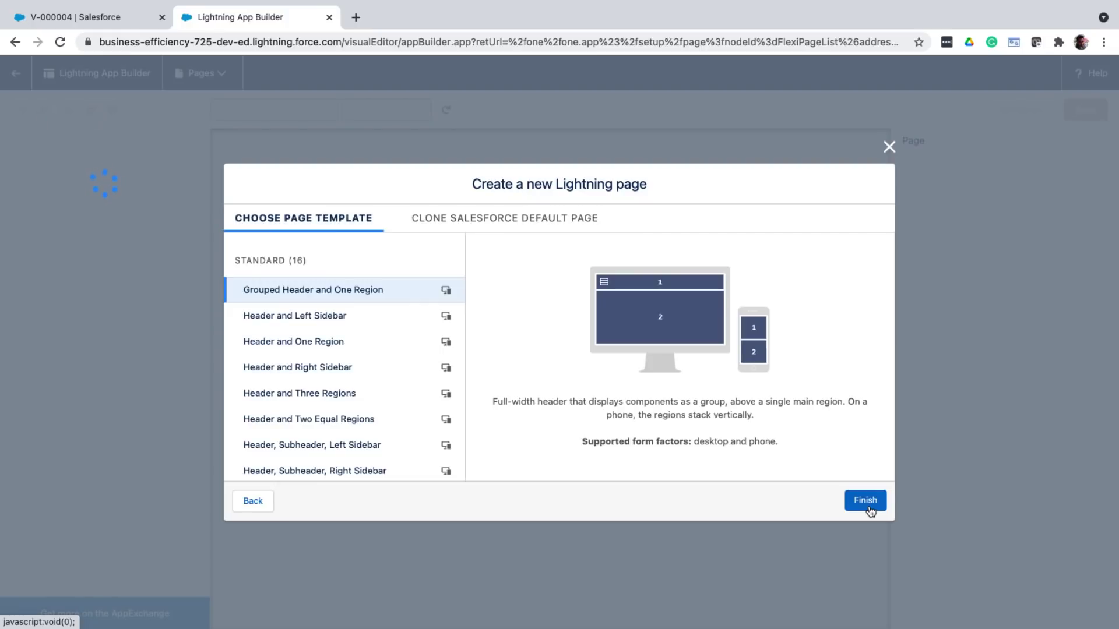
left_click(866, 501)
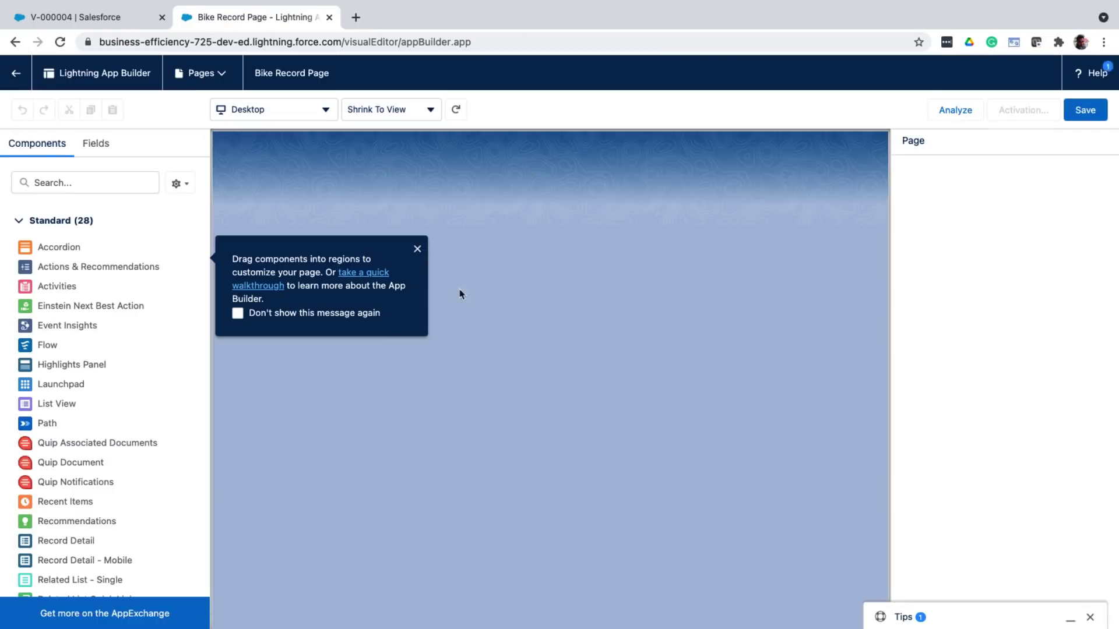
- Add Highlights Panel, Record Detail and vehicleImage components to the Bike Record Page
left_click_drag(94, 365, 435, 160)
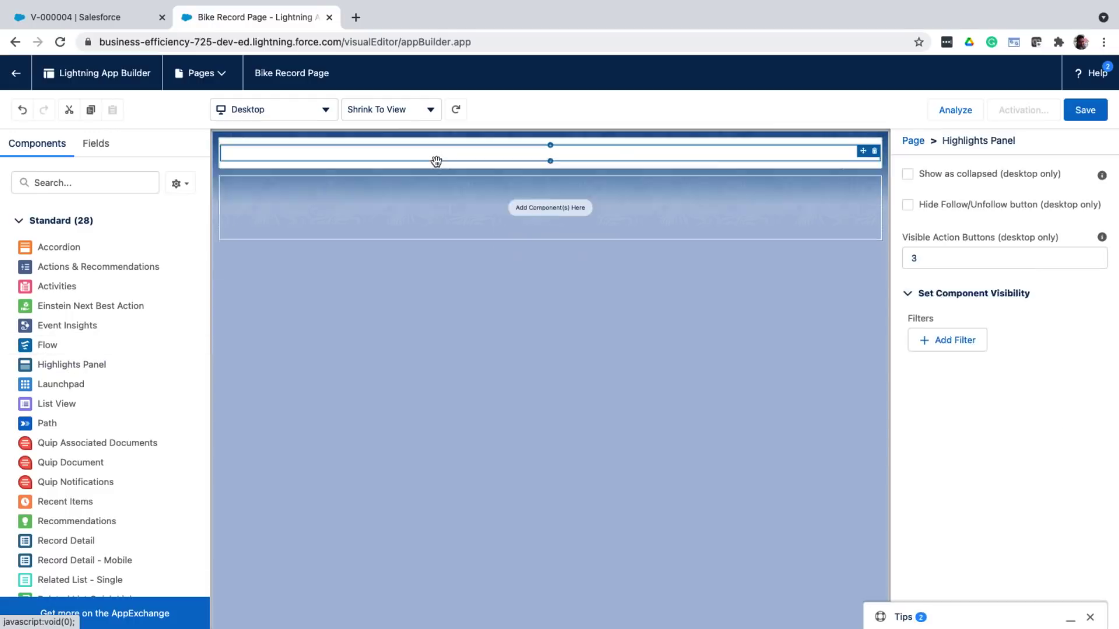
scroll(147, 461, "down", 3)
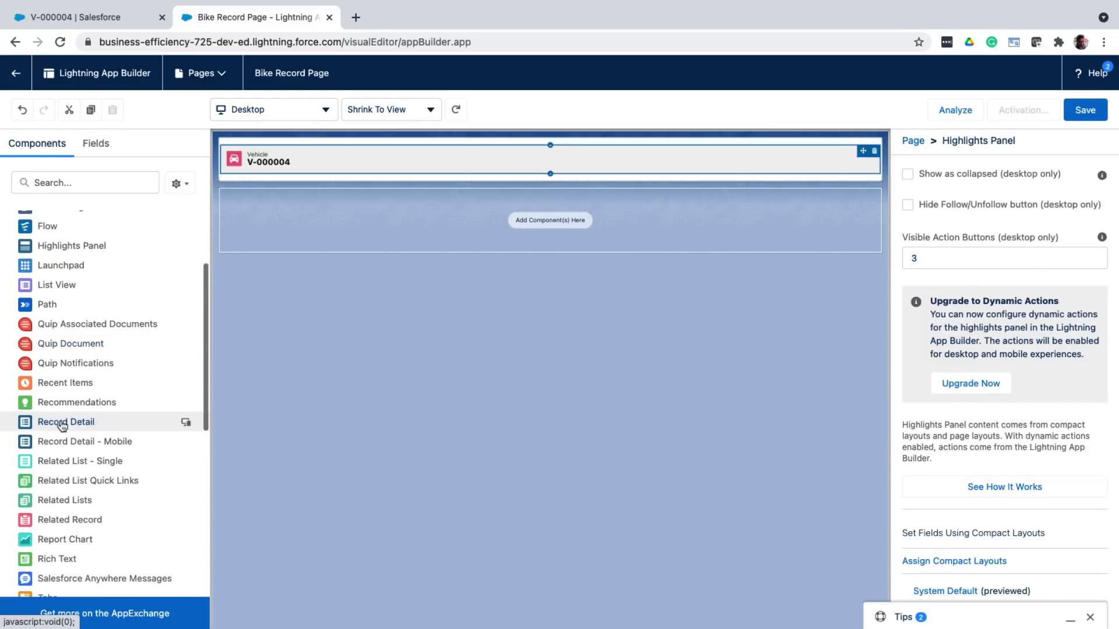
left_click_drag(60, 423, 379, 240)
scroll(93, 443, "down", 6)
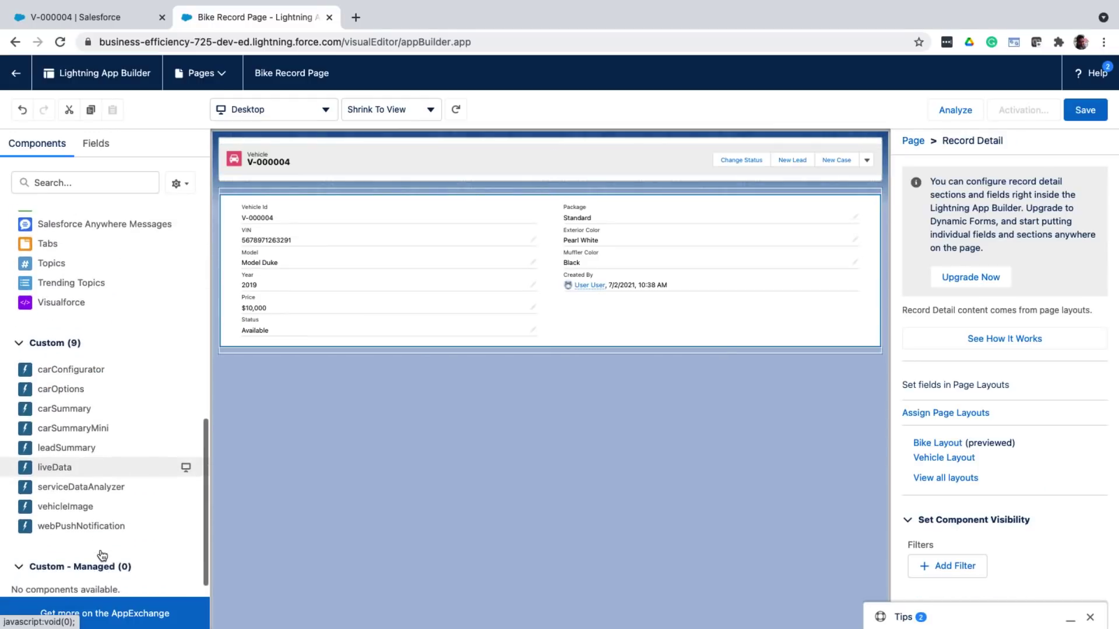
left_click_drag(82, 504, 423, 198)
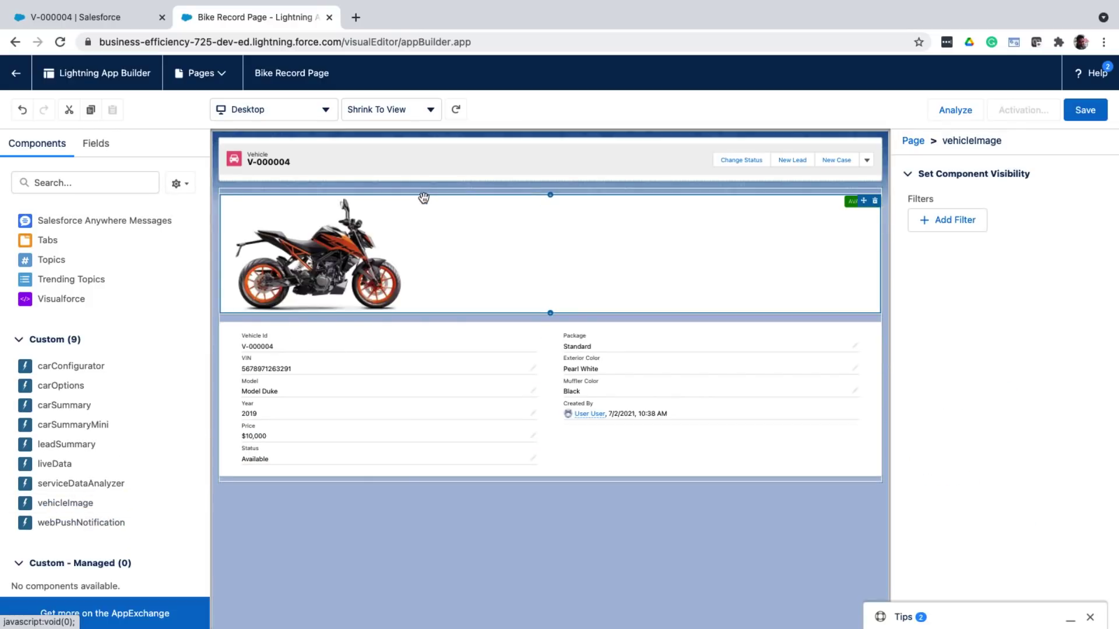
- Save the Bike Record Page and start activating it by app, record type and profile
left_click(1081, 112)
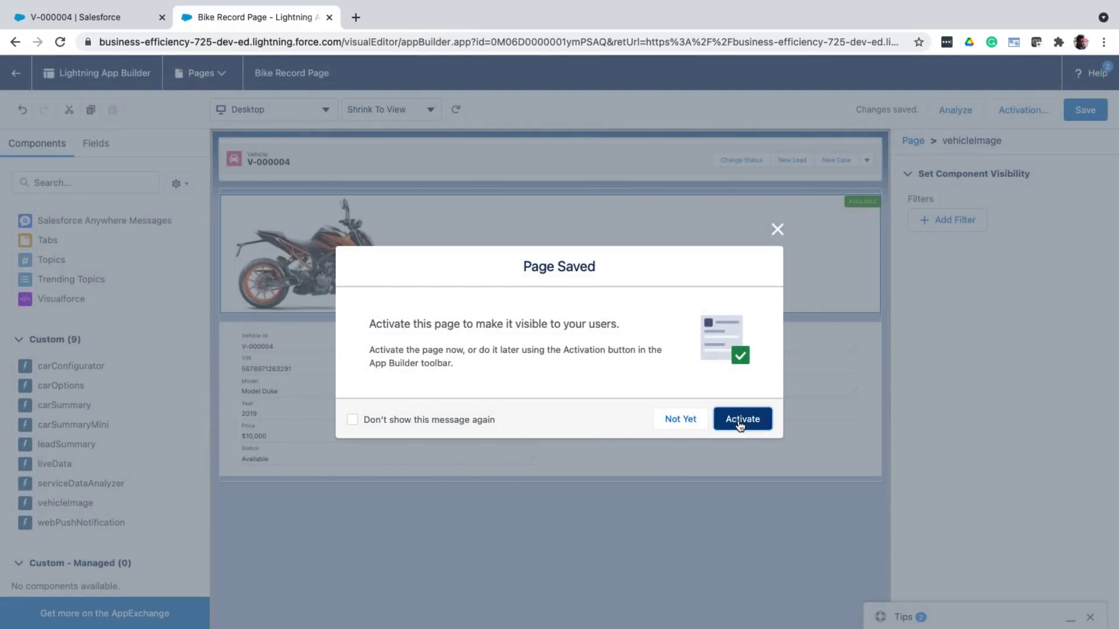
left_click(739, 424)
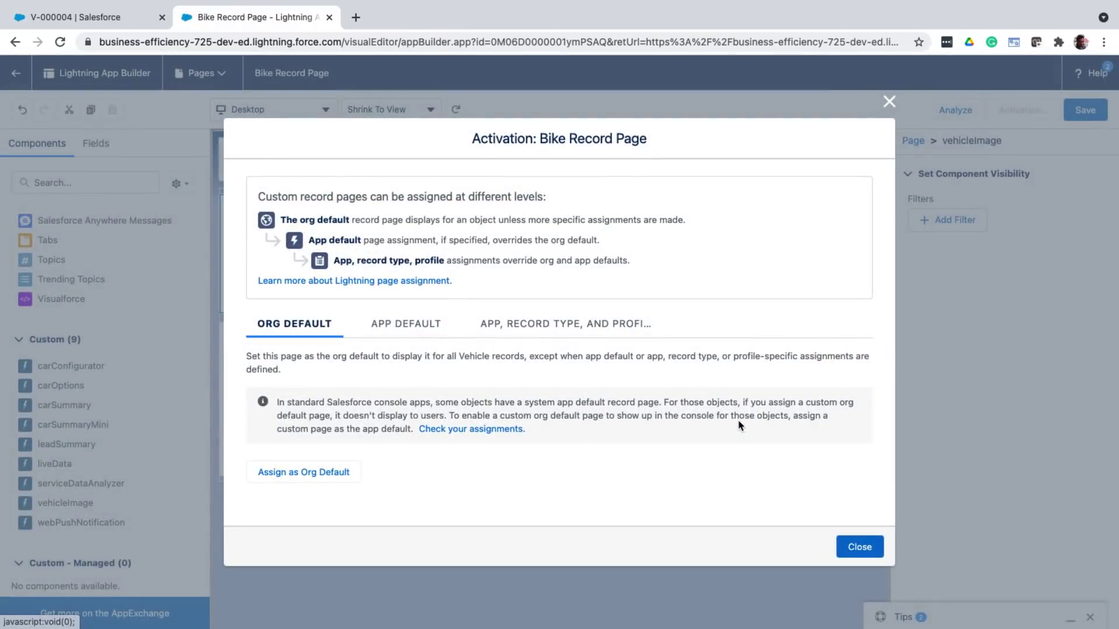
left_click(604, 333)
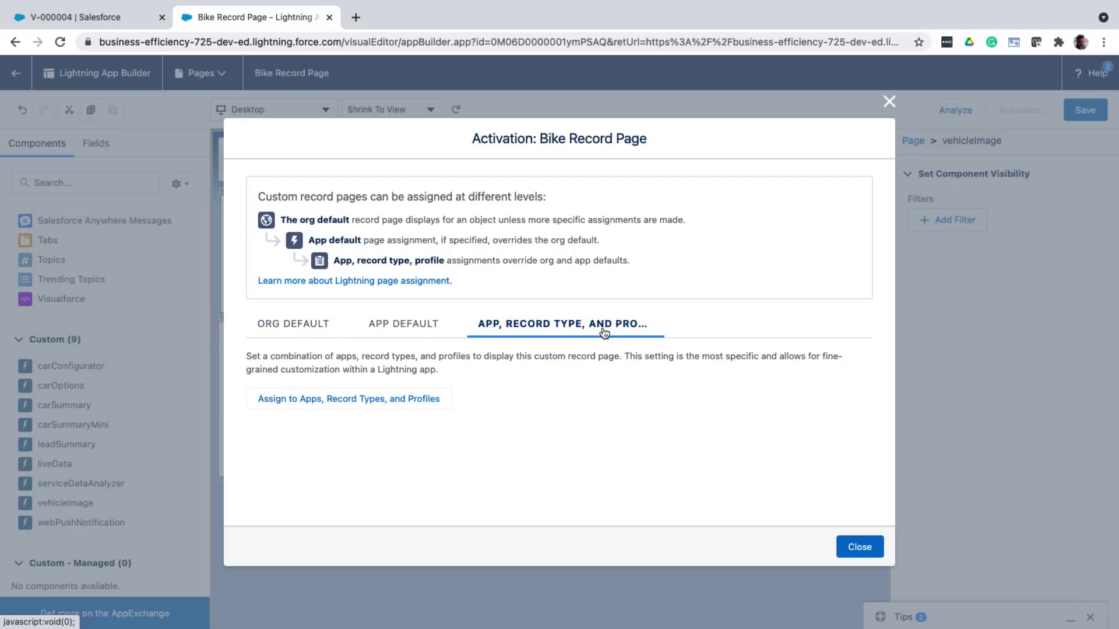
left_click(424, 400)
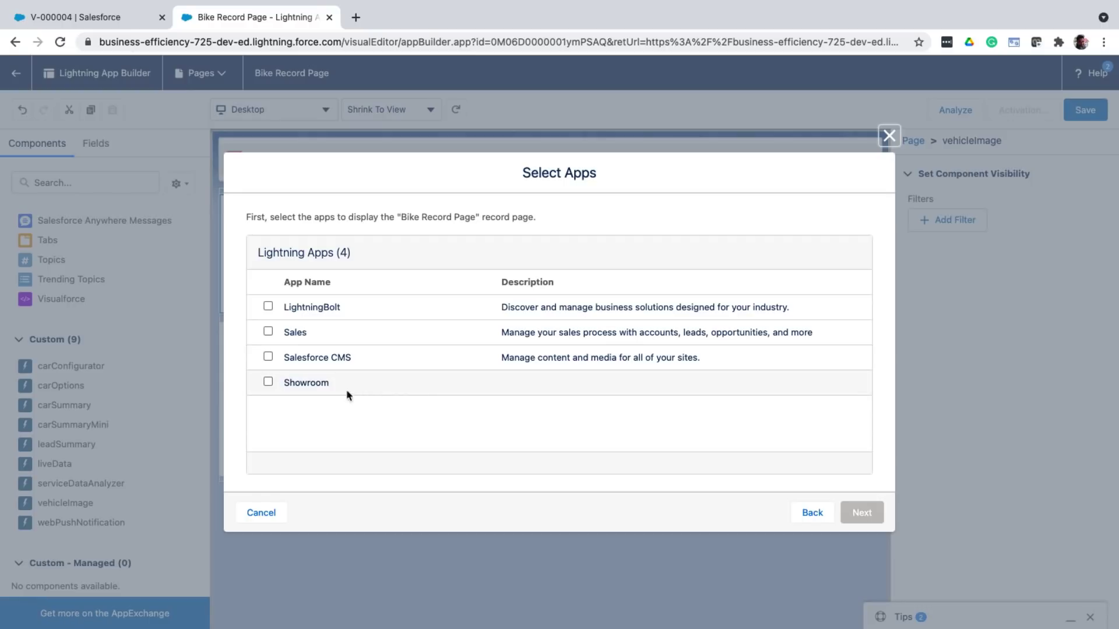
- Assign it to the Showroom app, Bike record type and System Administrator profile, then save
left_click(268, 382)
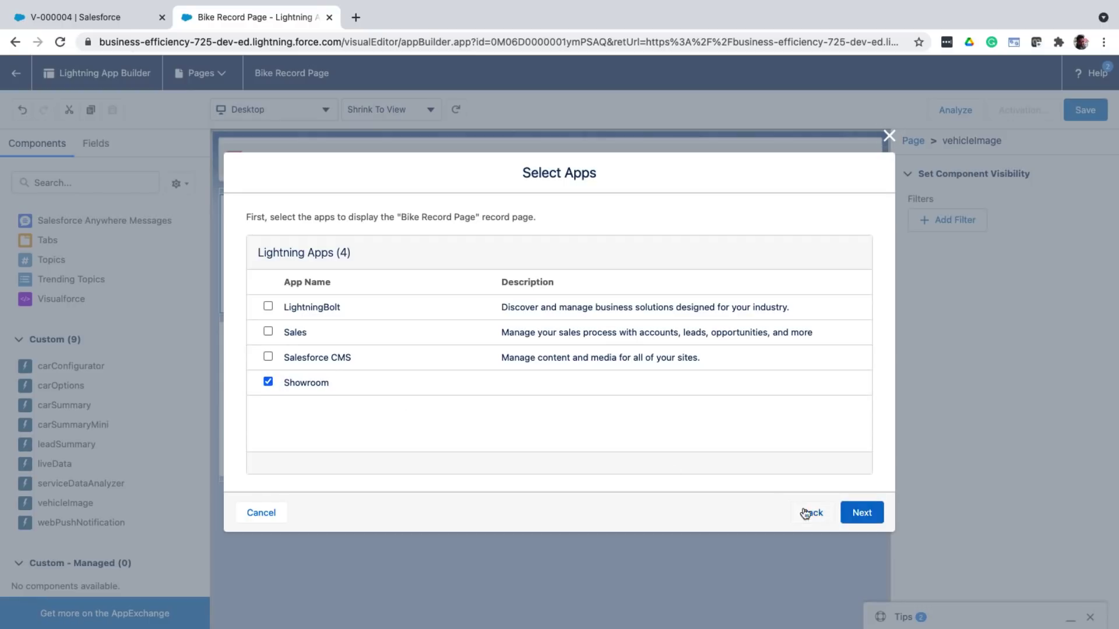
left_click(852, 514)
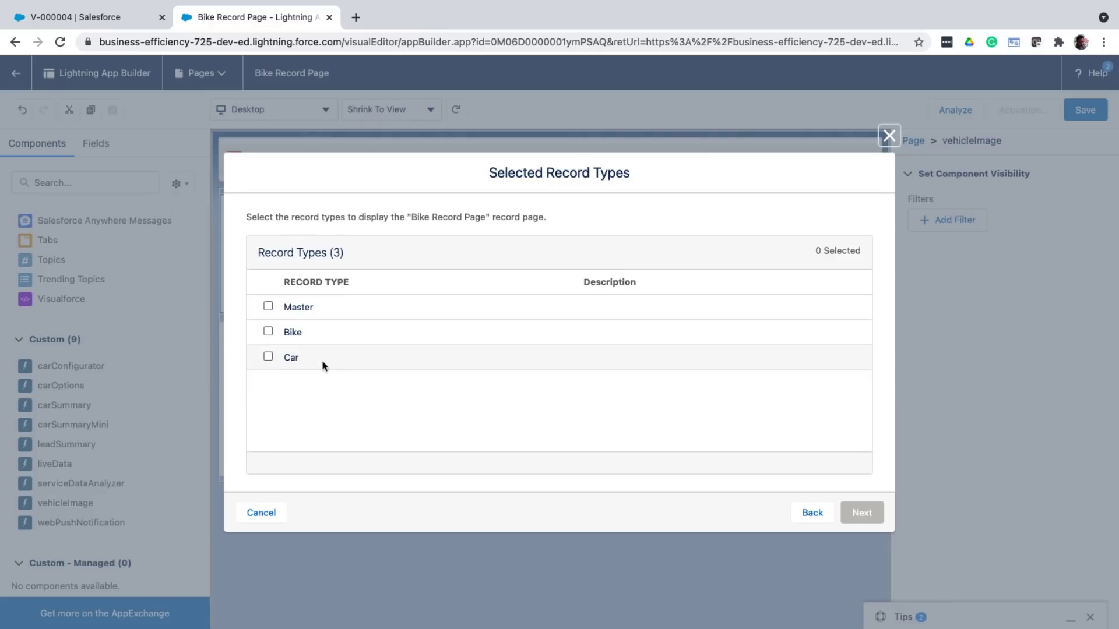
left_click(268, 332)
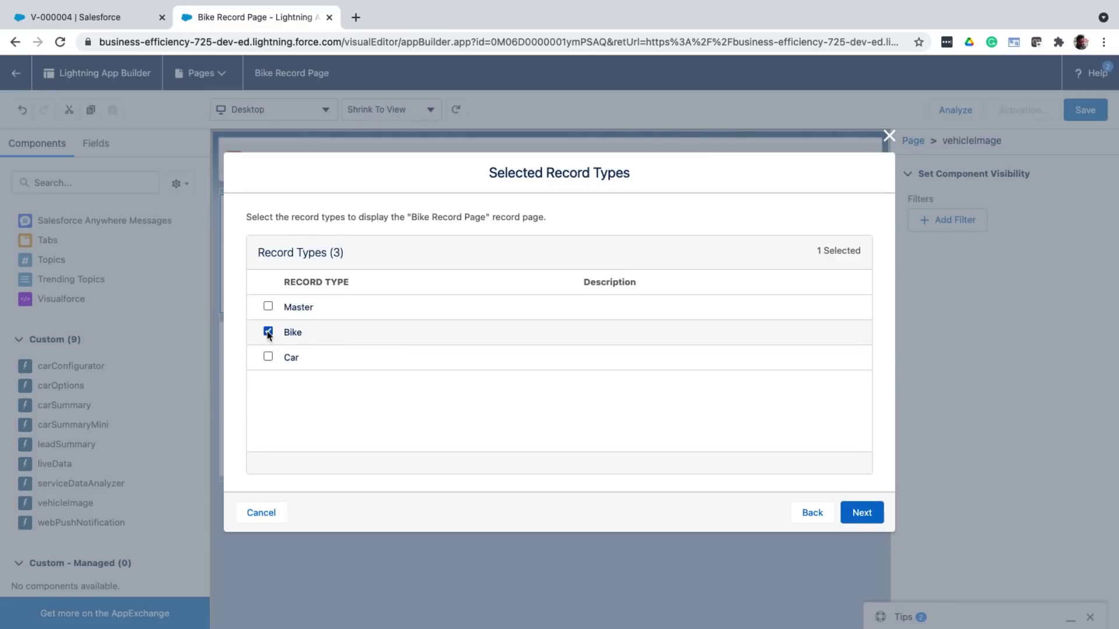
left_click(862, 513)
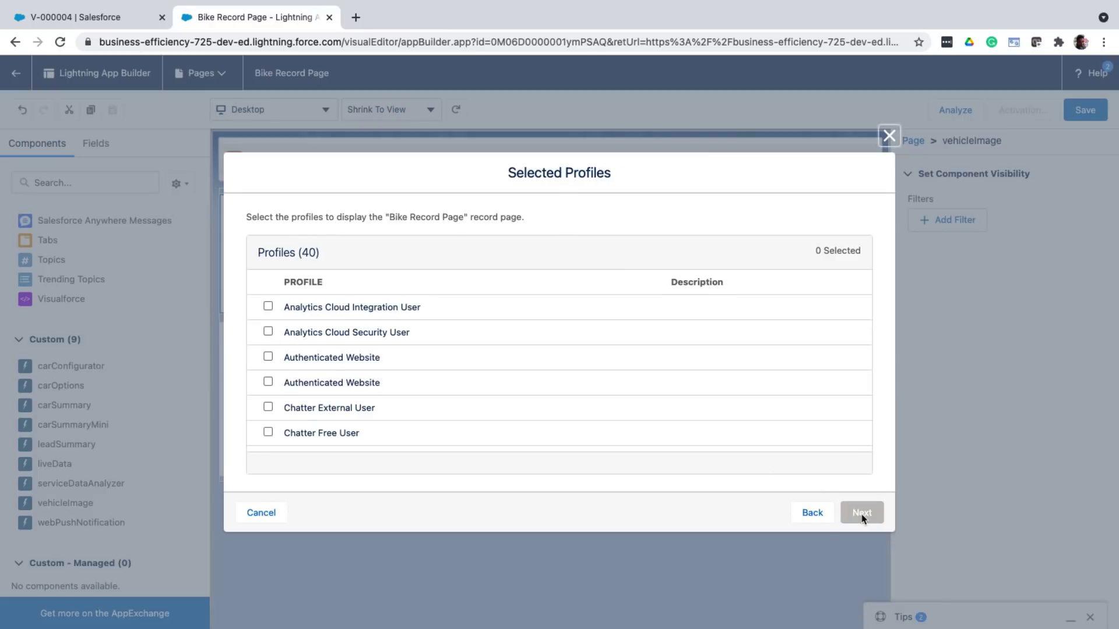
scroll(552, 446, "down", 10)
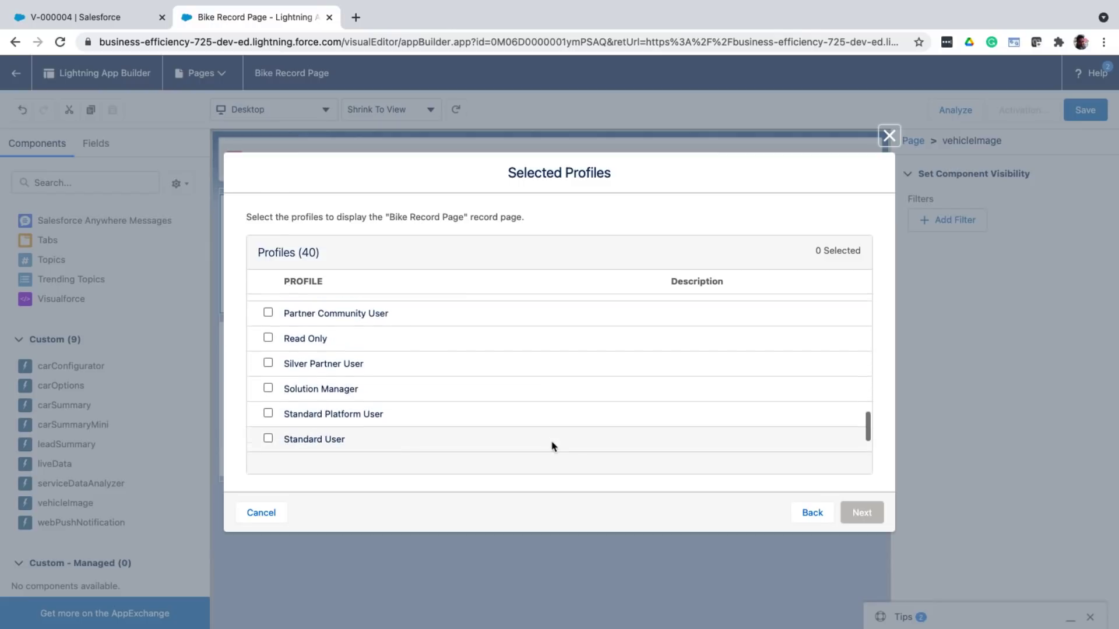
scroll(552, 446, "down", 2)
left_click(268, 416)
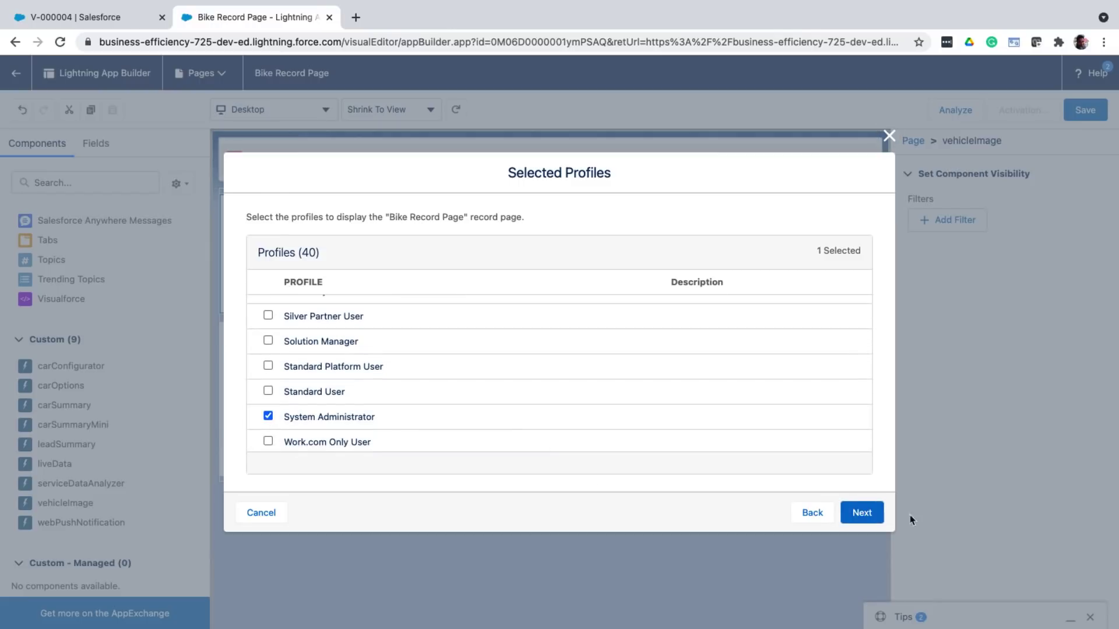
left_click(862, 514)
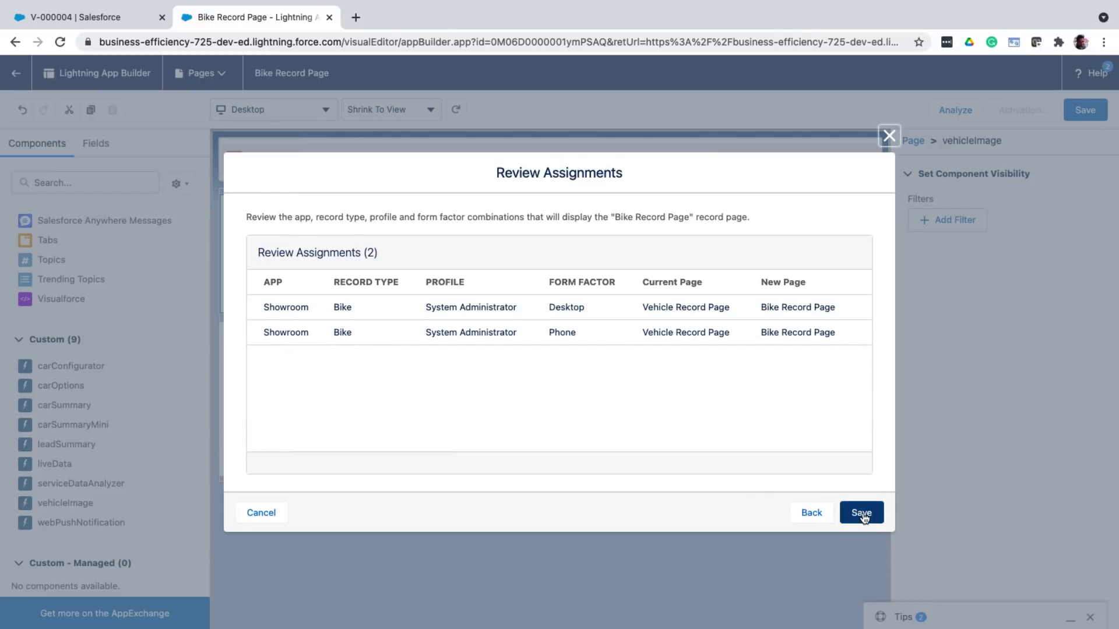
left_click(862, 514)
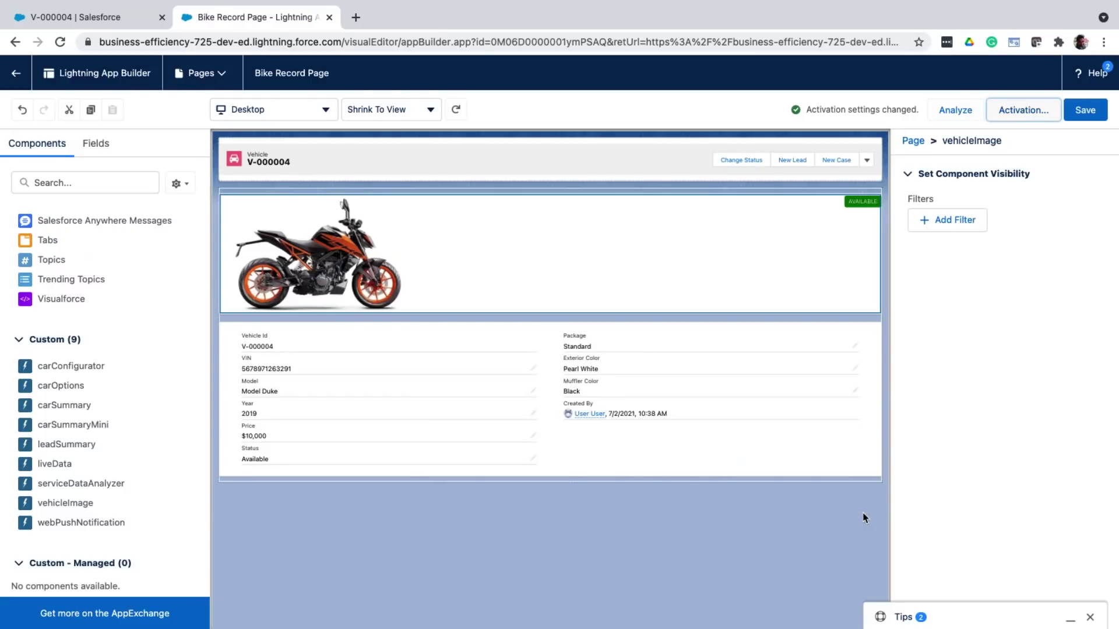
- Go back to the vehicle record, open V-000000 from the Vehicles list and check its actions menu
left_click(74, 17)
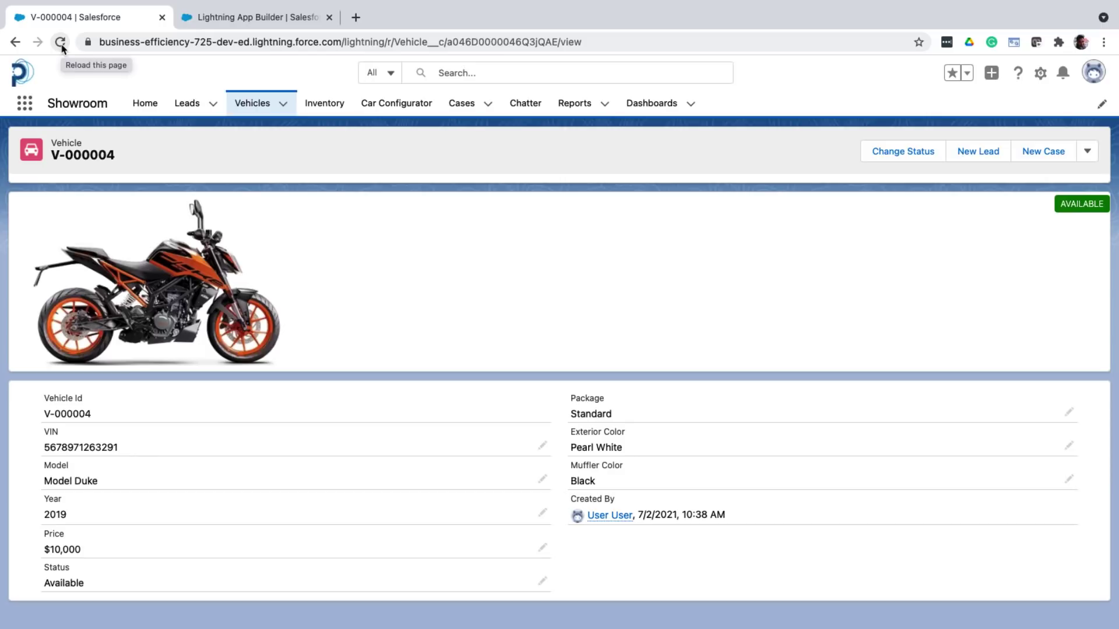
left_click(252, 105)
left_click(120, 251)
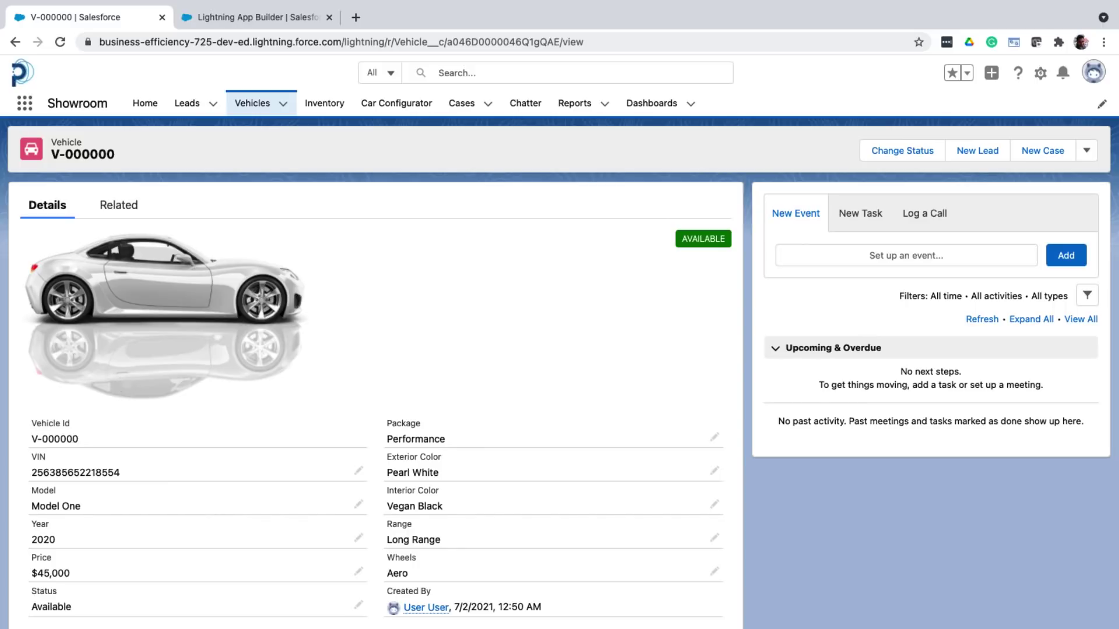
left_click(1089, 154)
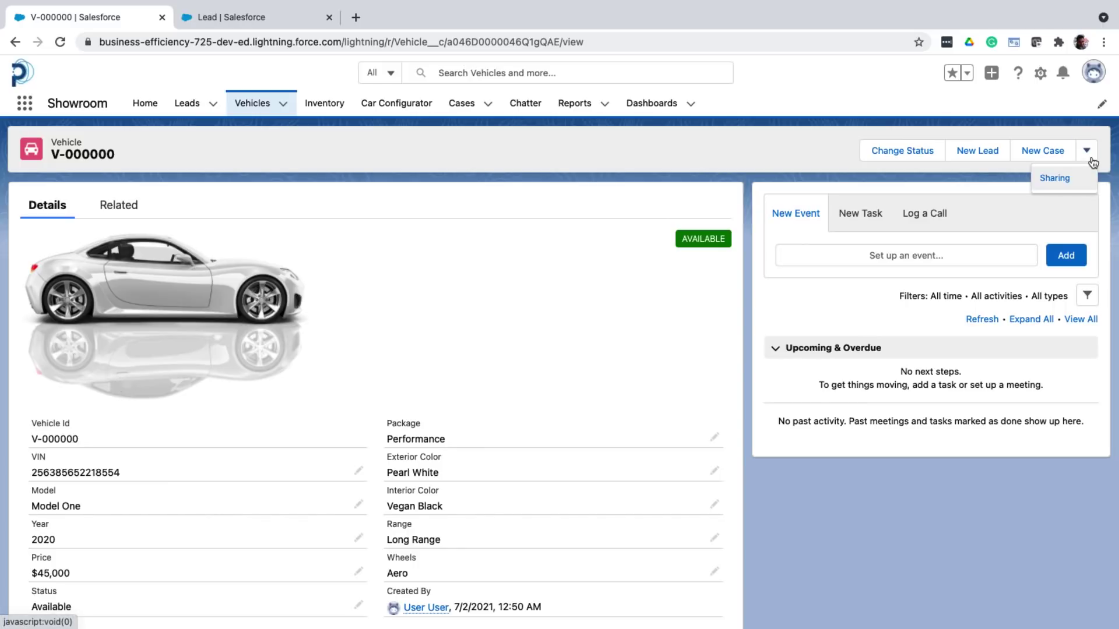
left_click(1090, 156)
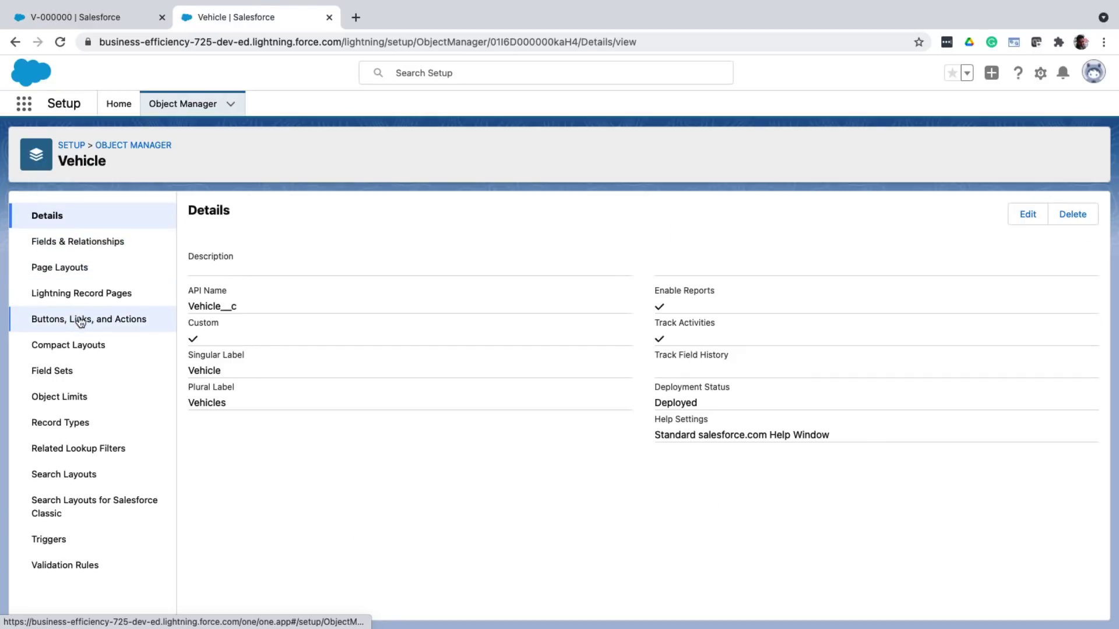
- Create a Vehicle action of type Create a Record, targeting Case, labelled 'Create a Case', and save it
left_click(80, 322)
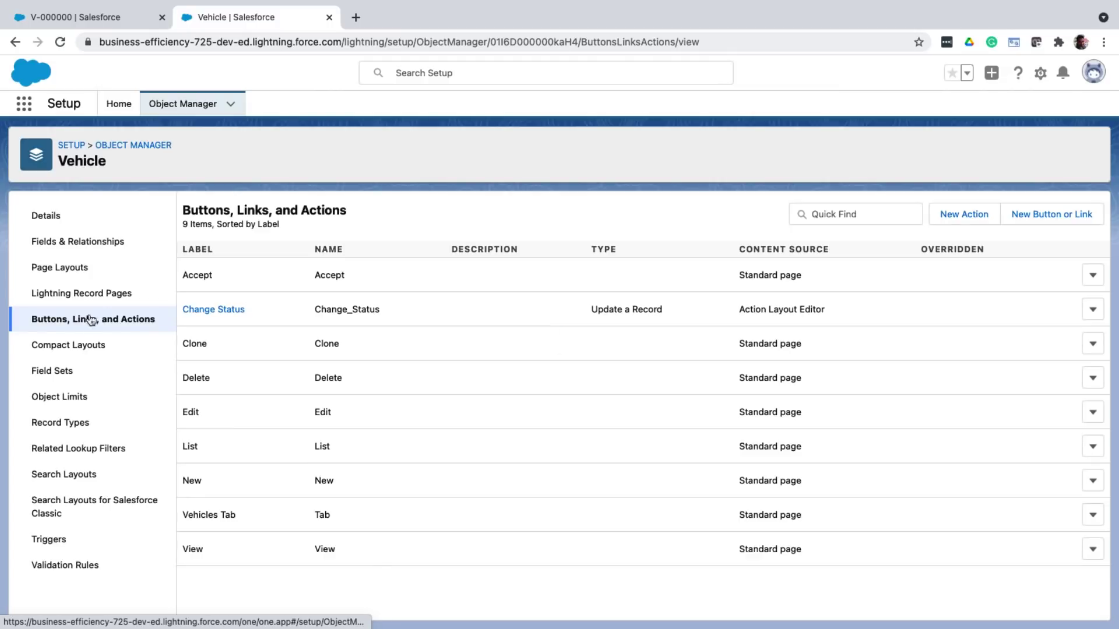
left_click(946, 215)
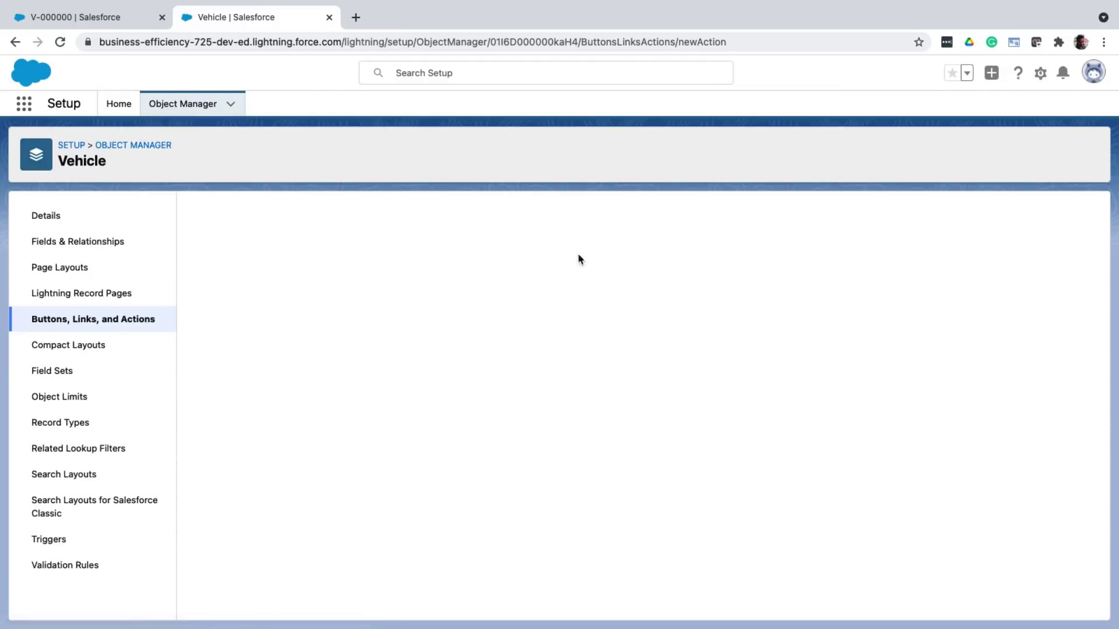
left_click(384, 295)
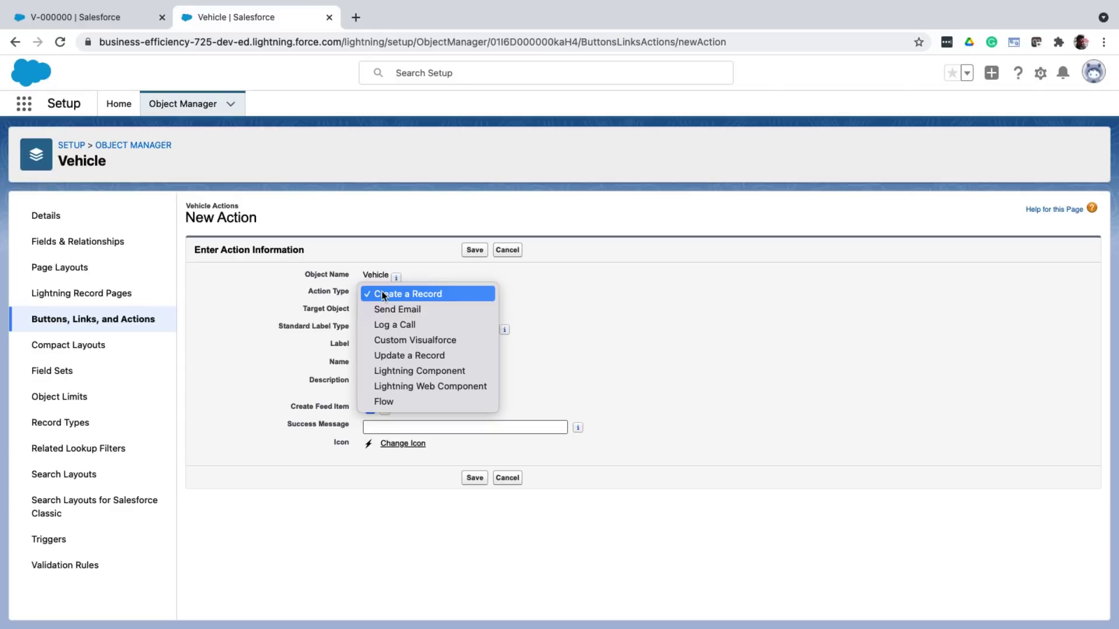
left_click(383, 295)
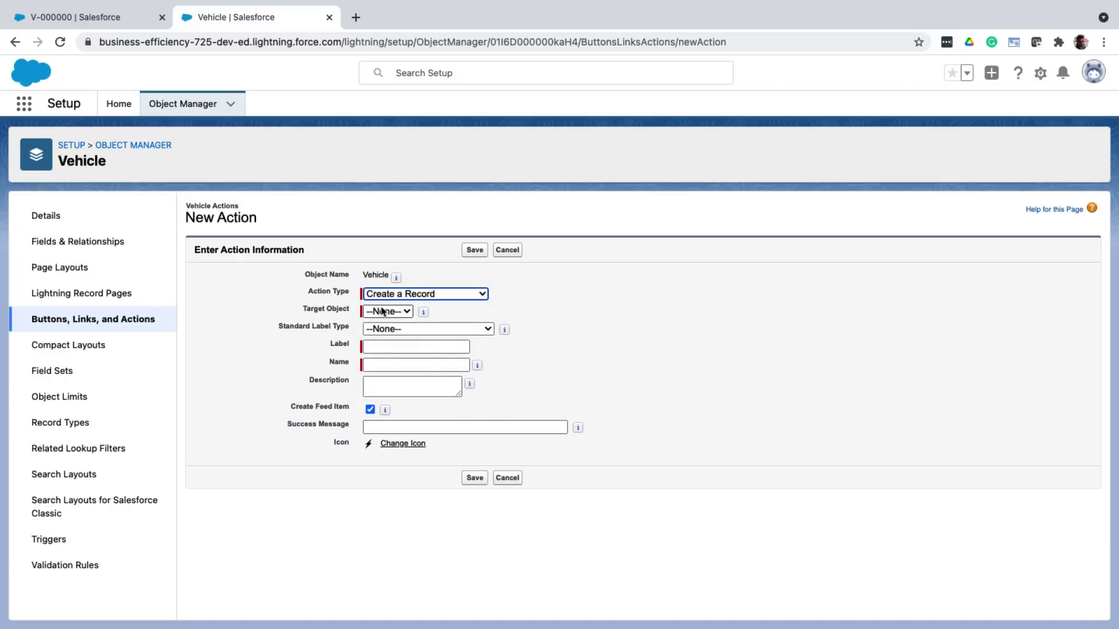
left_click(382, 311)
left_click(383, 327)
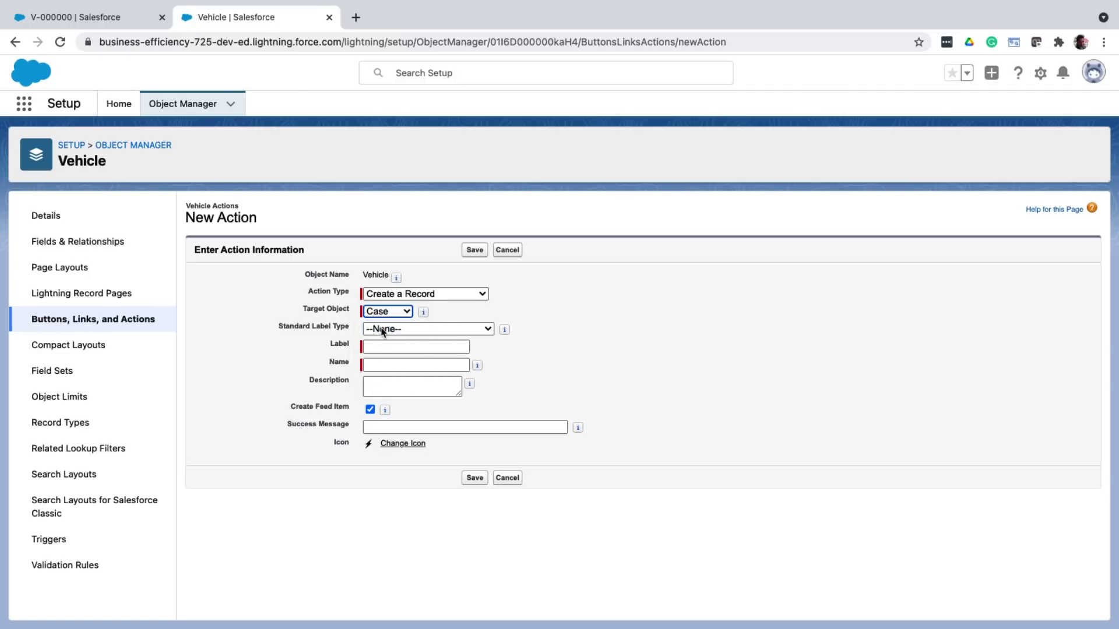
left_click(381, 348)
type("Create a Case")
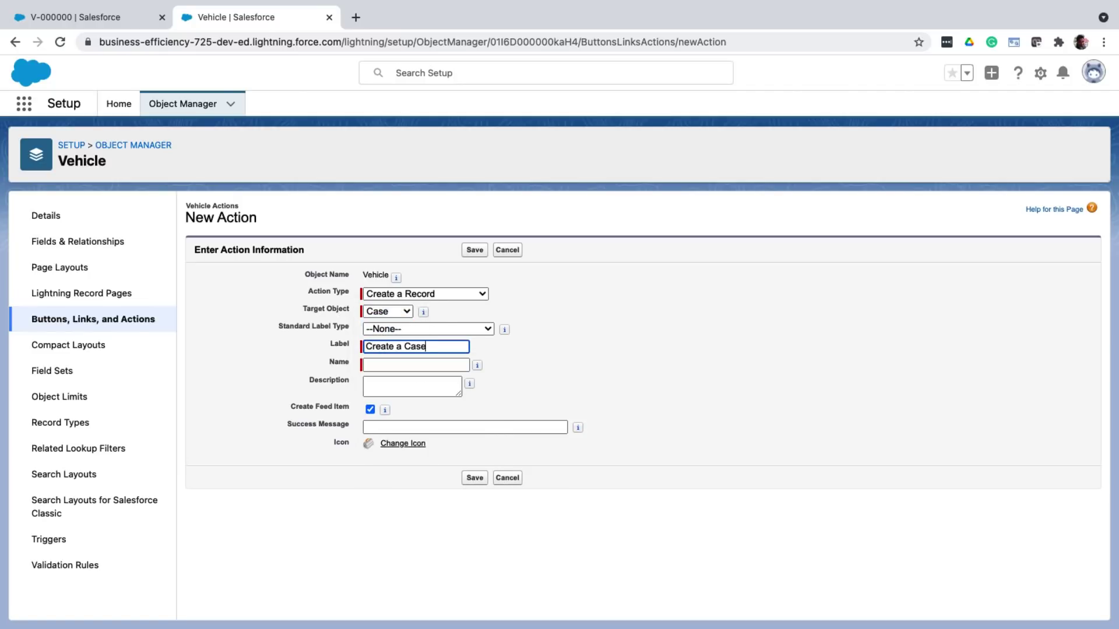
key("Tab")
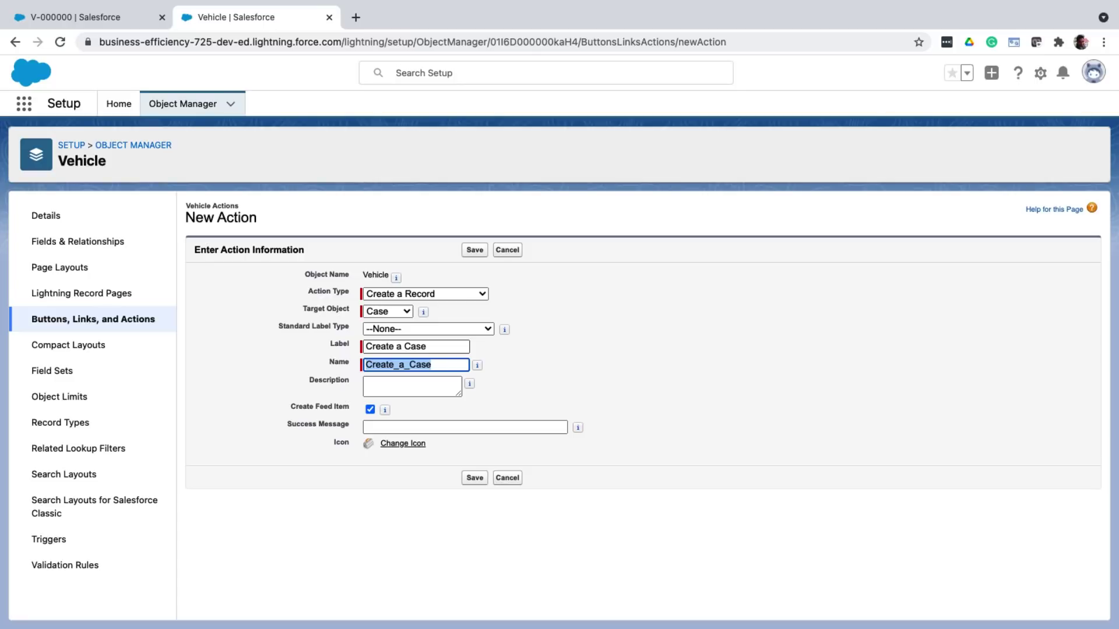
left_click(475, 478)
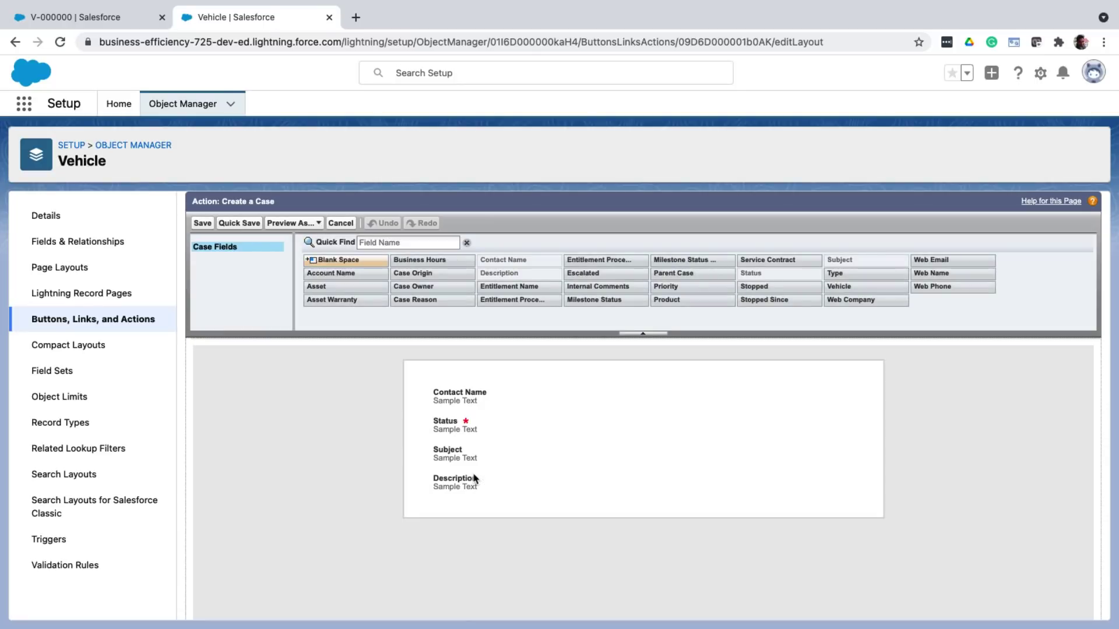
- Save the action layout, add Create a Case to the highlights panel actions, and save the page
left_click(205, 223)
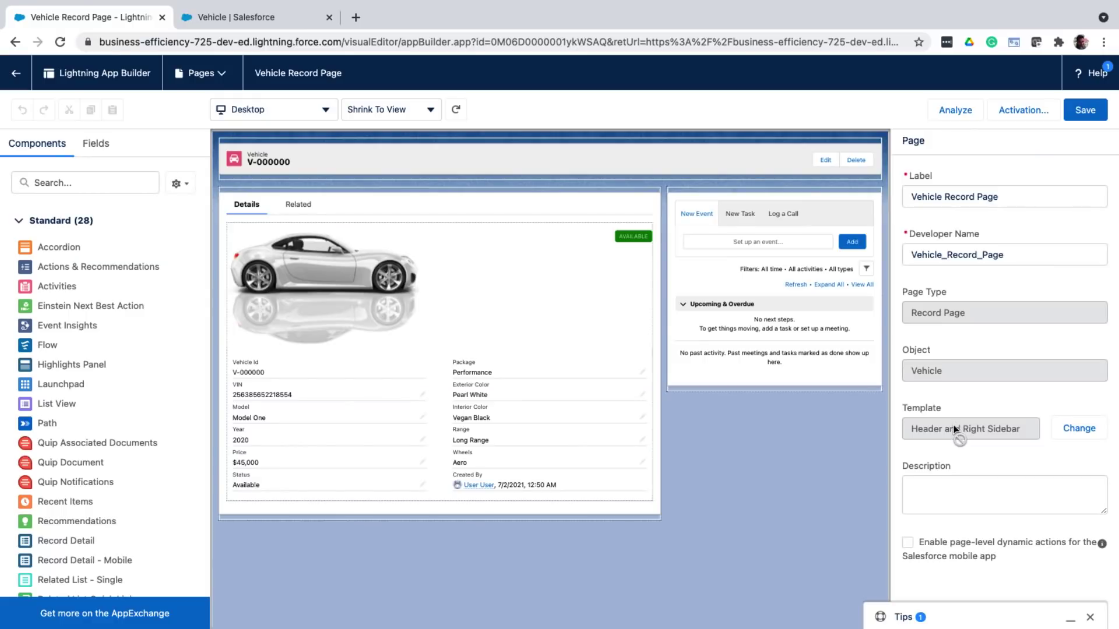
left_click(810, 158)
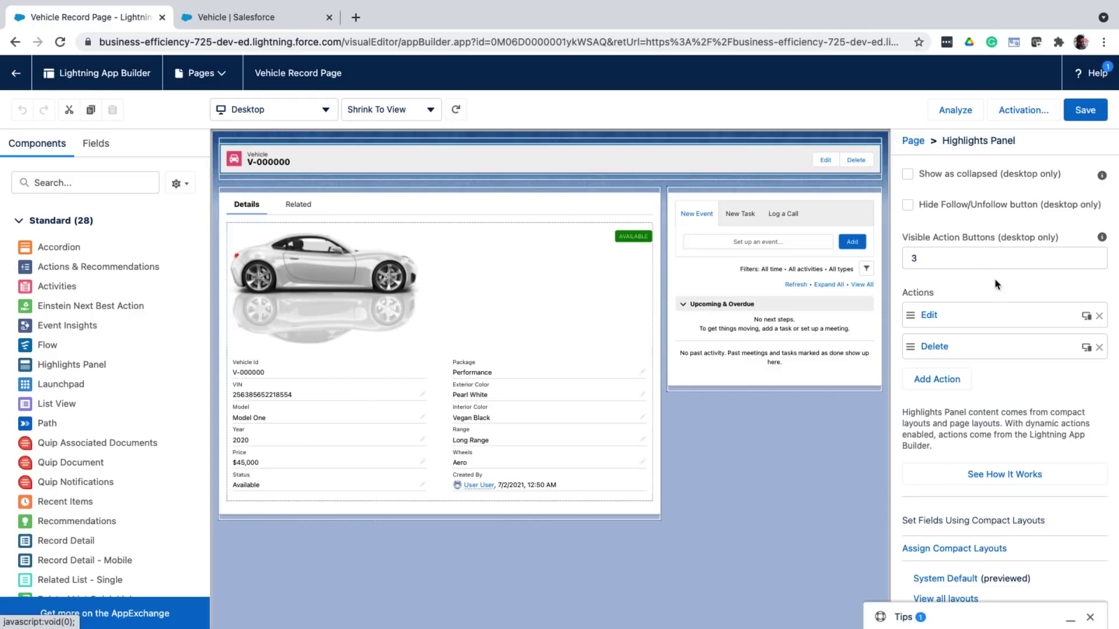
left_click(937, 379)
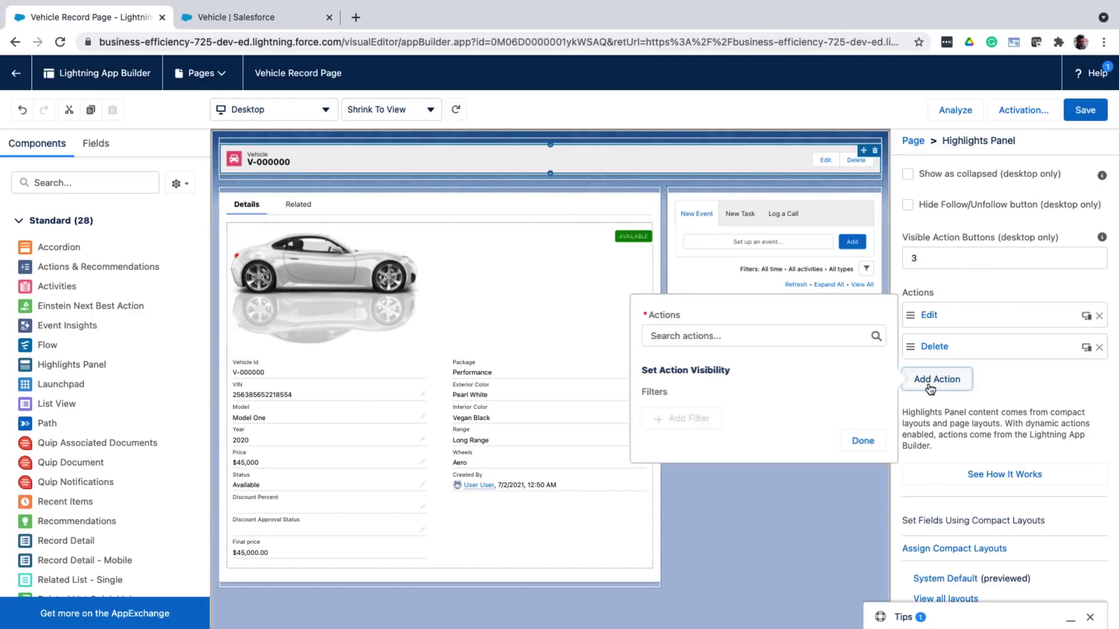
left_click(803, 344)
type("cre")
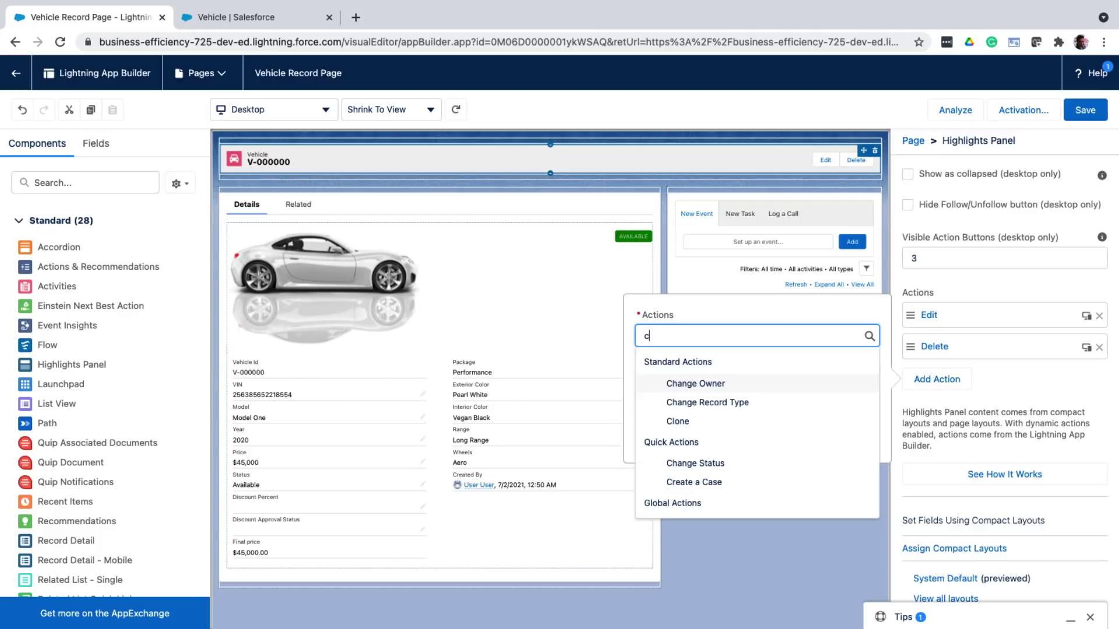
left_click(721, 407)
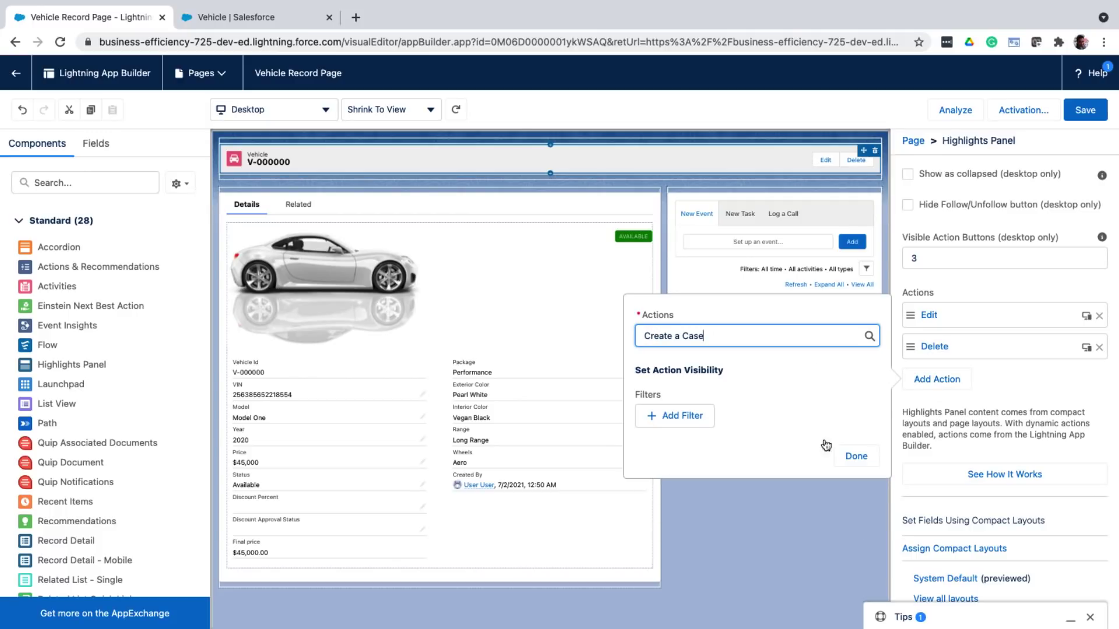
left_click(851, 457)
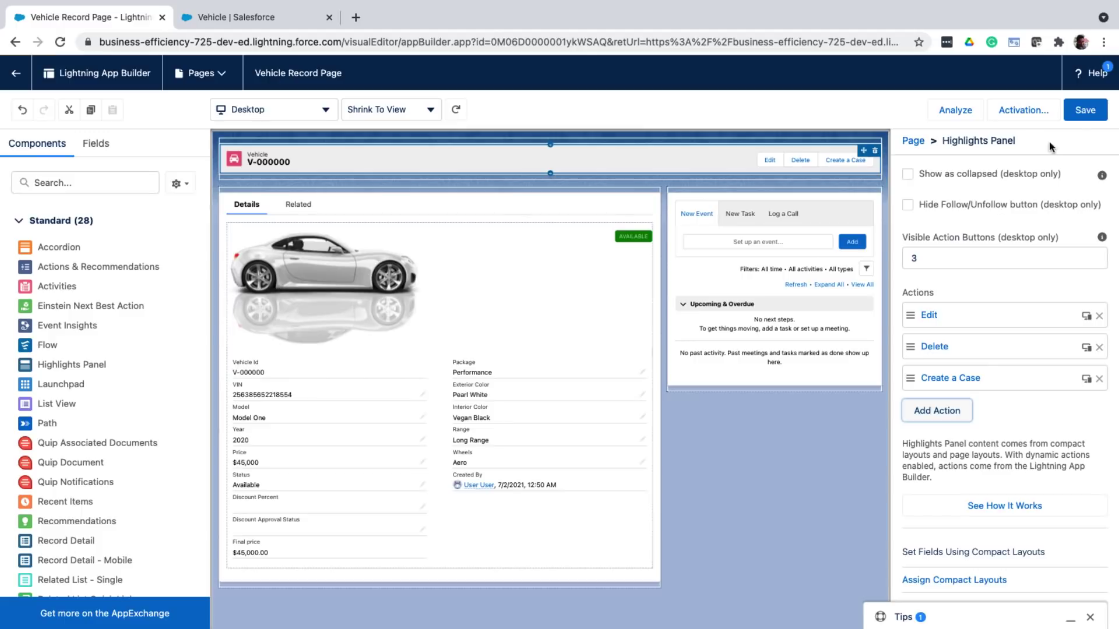
left_click(1085, 110)
left_click(20, 75)
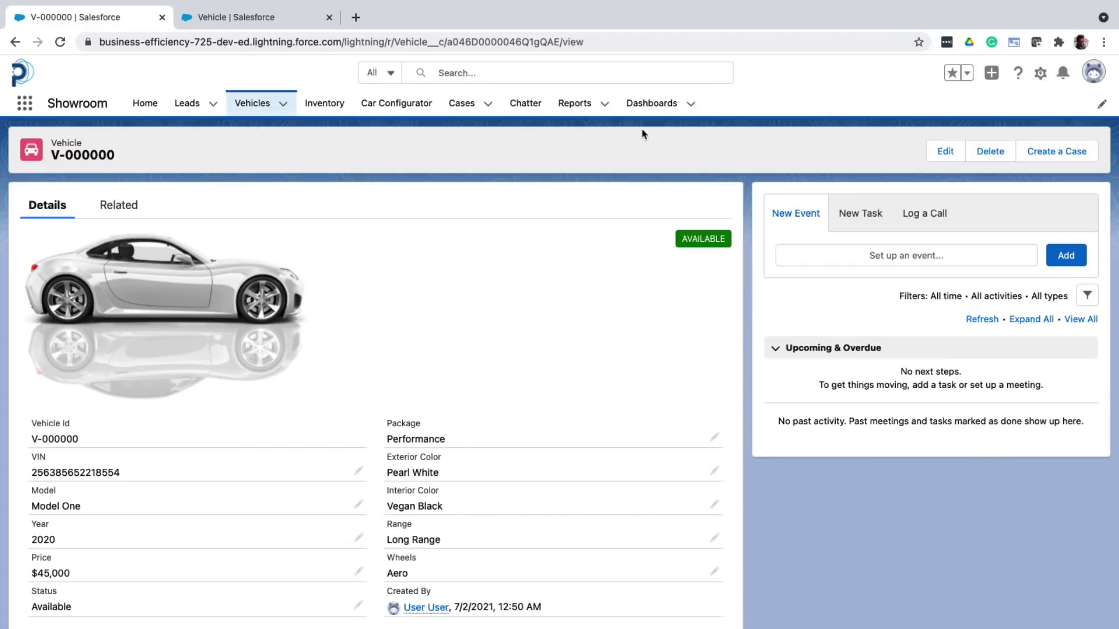
- Open the Create a Case form on V-000000 and cancel it without creating a case
left_click(1058, 151)
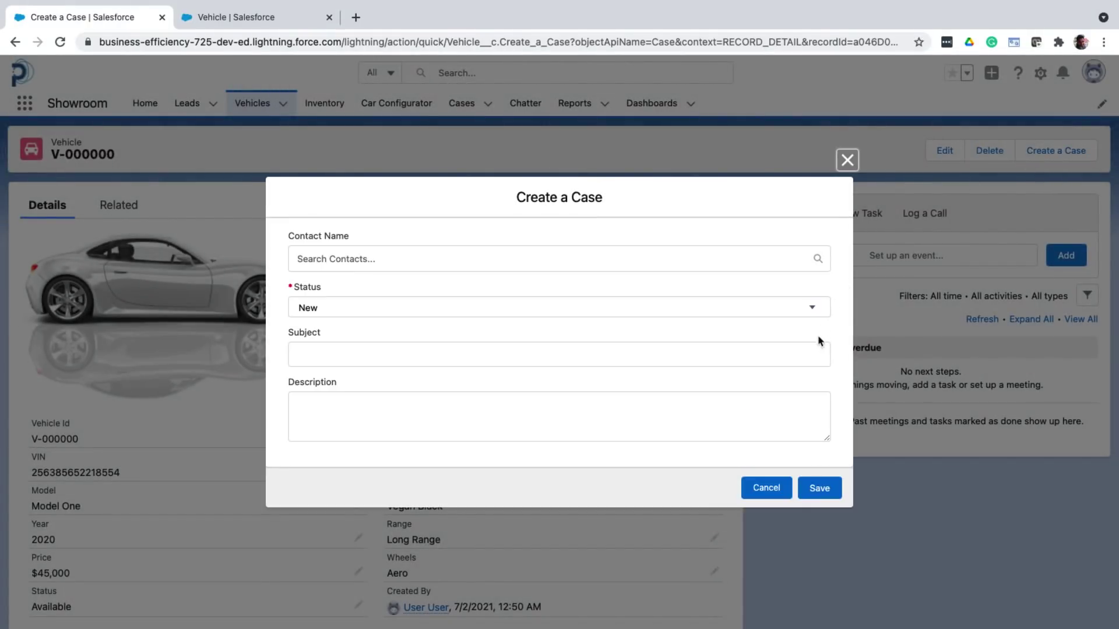
left_click(766, 489)
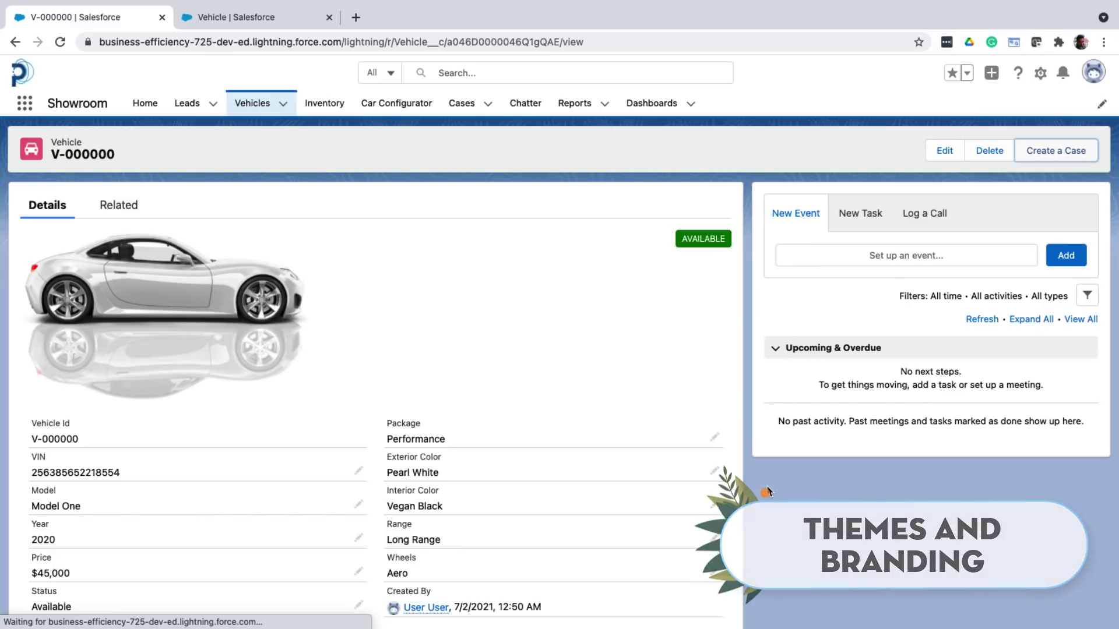
- Find and open Themes and Branding in Setup using Quick Find 'theme'
left_click(245, 17)
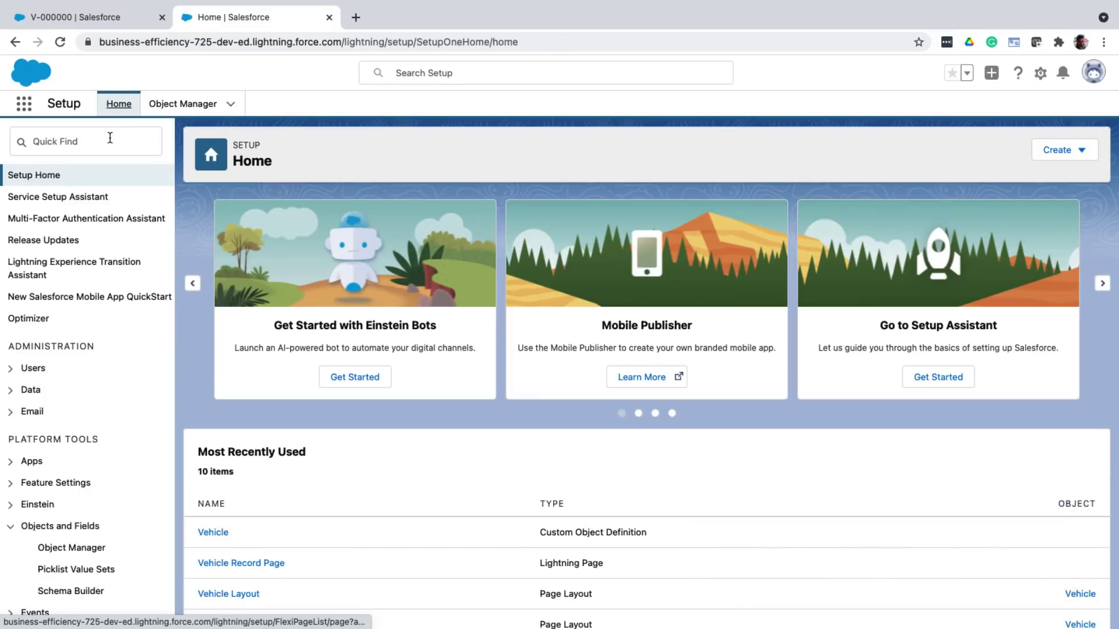
left_click(110, 137)
type("theme")
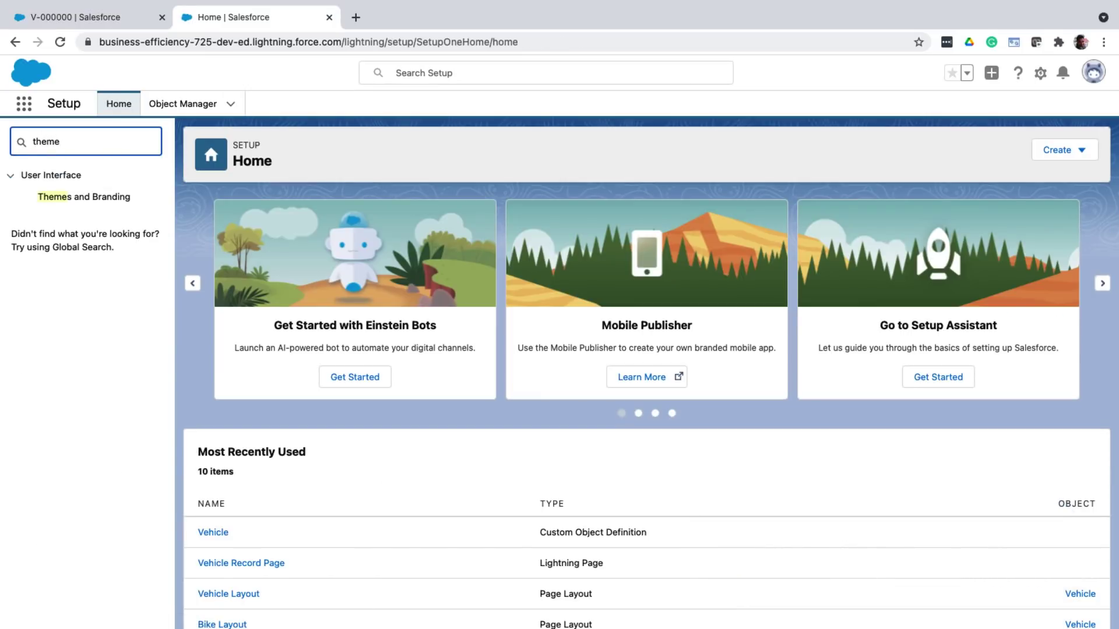
left_click(90, 201)
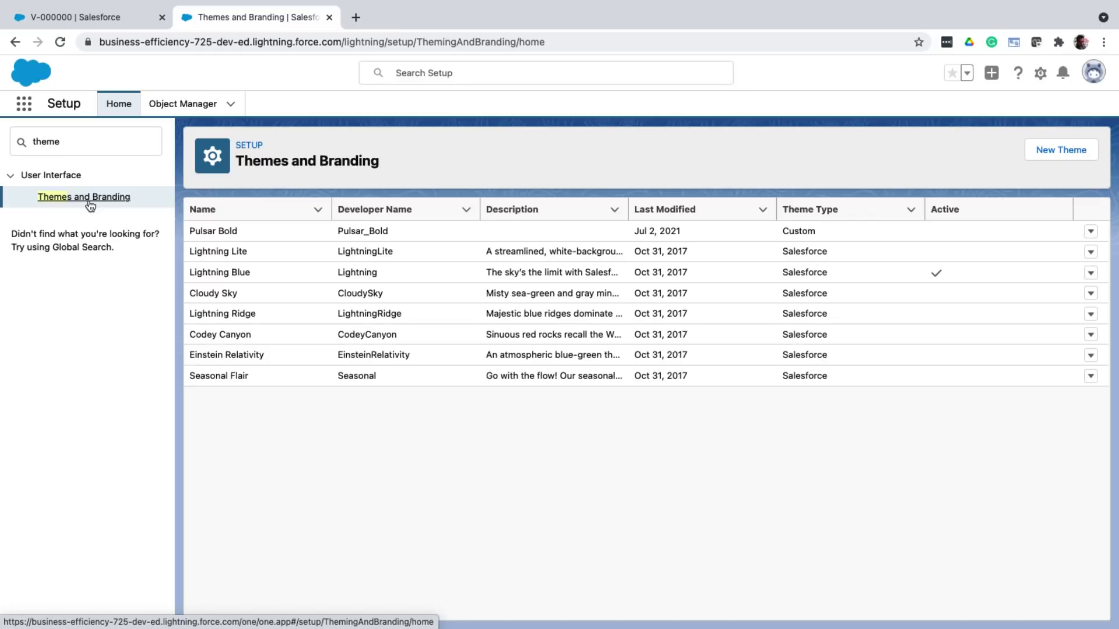
- Look over the new-theme form, then return to the list and view the Pulsar Bold theme
left_click(1041, 156)
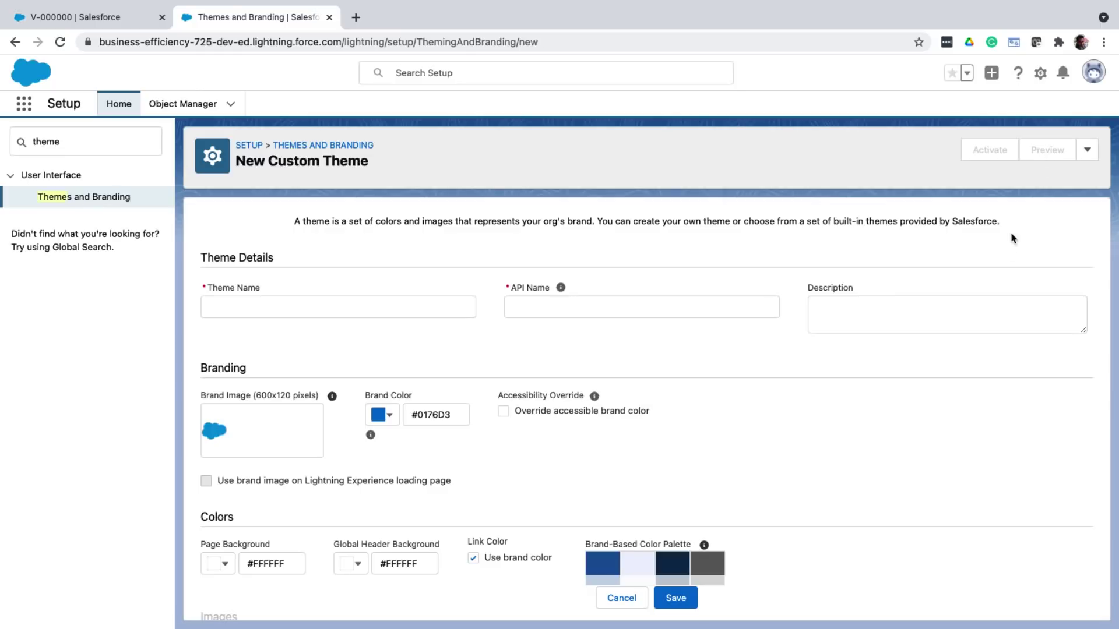
scroll(975, 415, "down", 2)
scroll(975, 415, "down", 5)
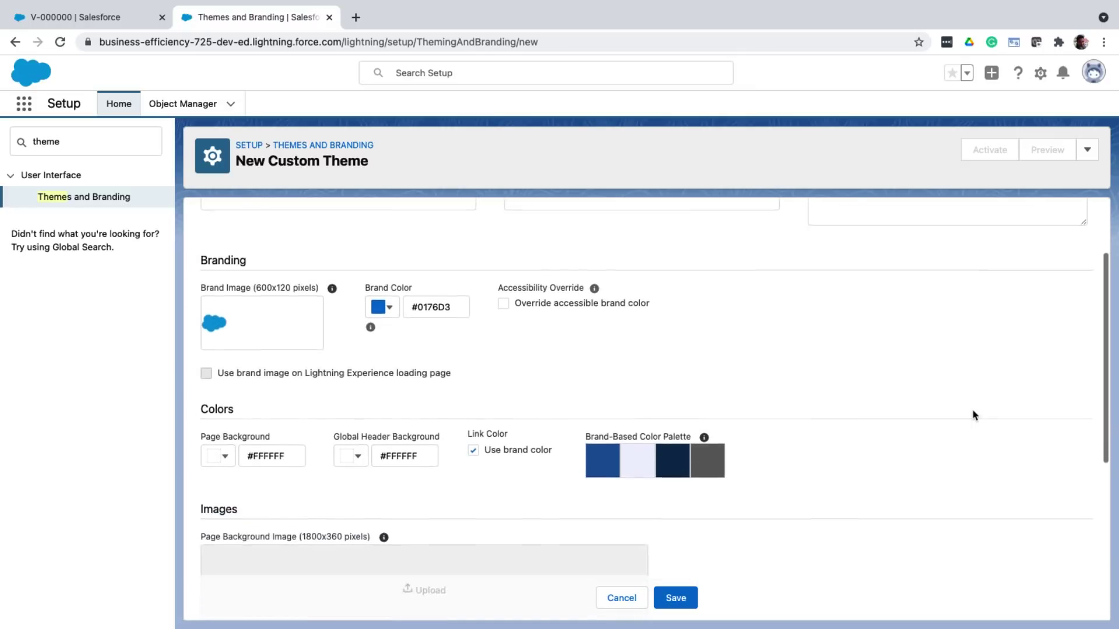
scroll(975, 415, "down", 2)
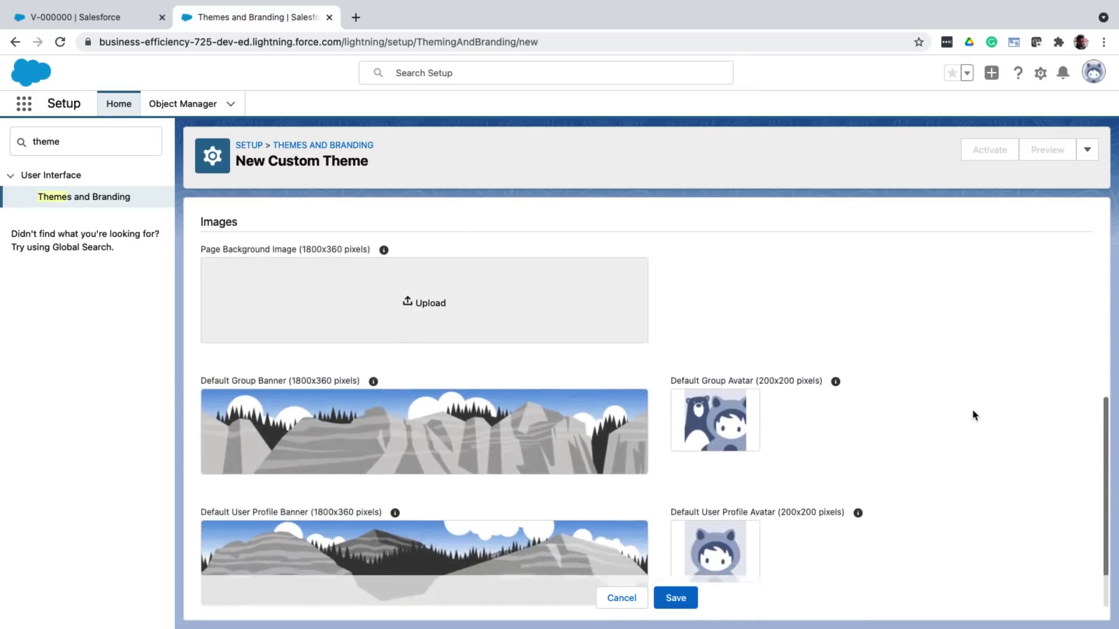
scroll(974, 415, "up", 10)
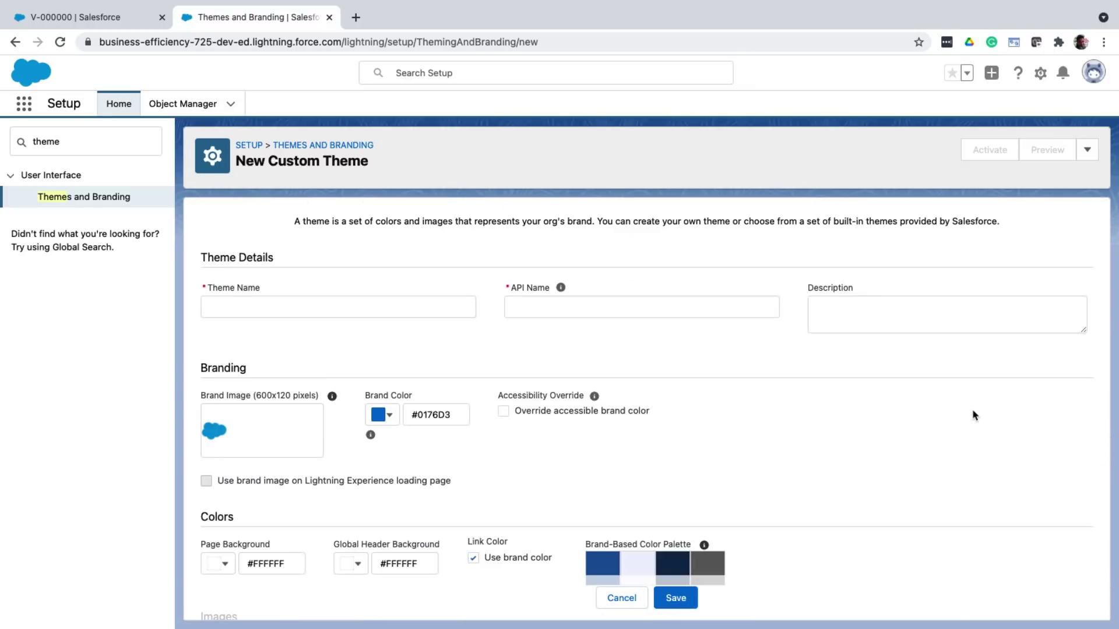
key("alt+Left")
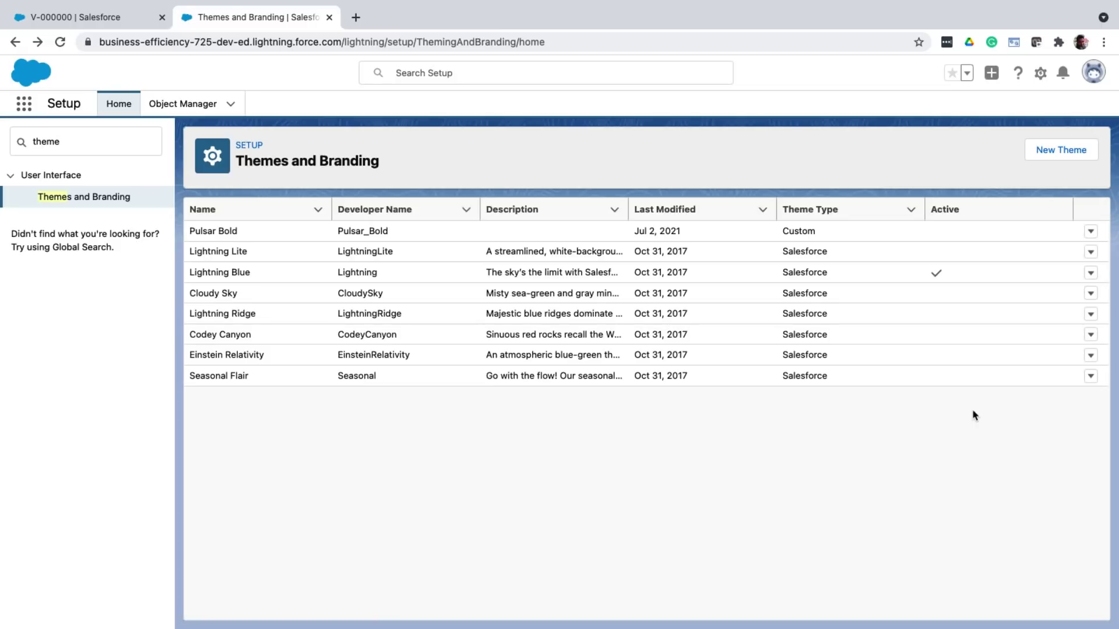
left_click(1089, 231)
left_click(1057, 273)
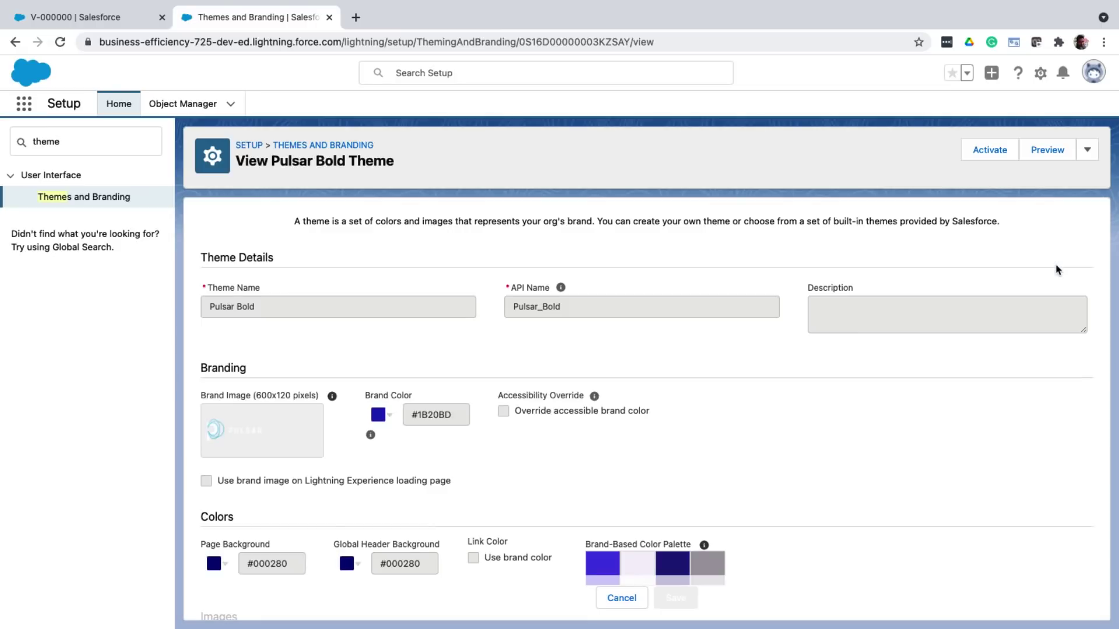
- Activate Pulsar Bold and check the V-000000 record in its navy branding
left_click(985, 152)
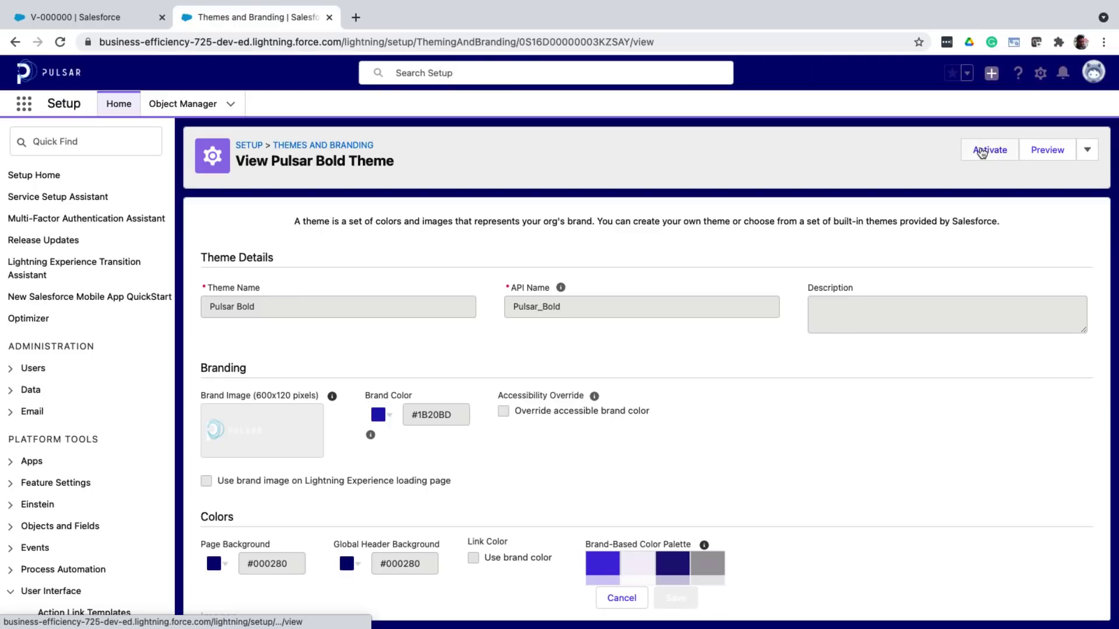
left_click(118, 28)
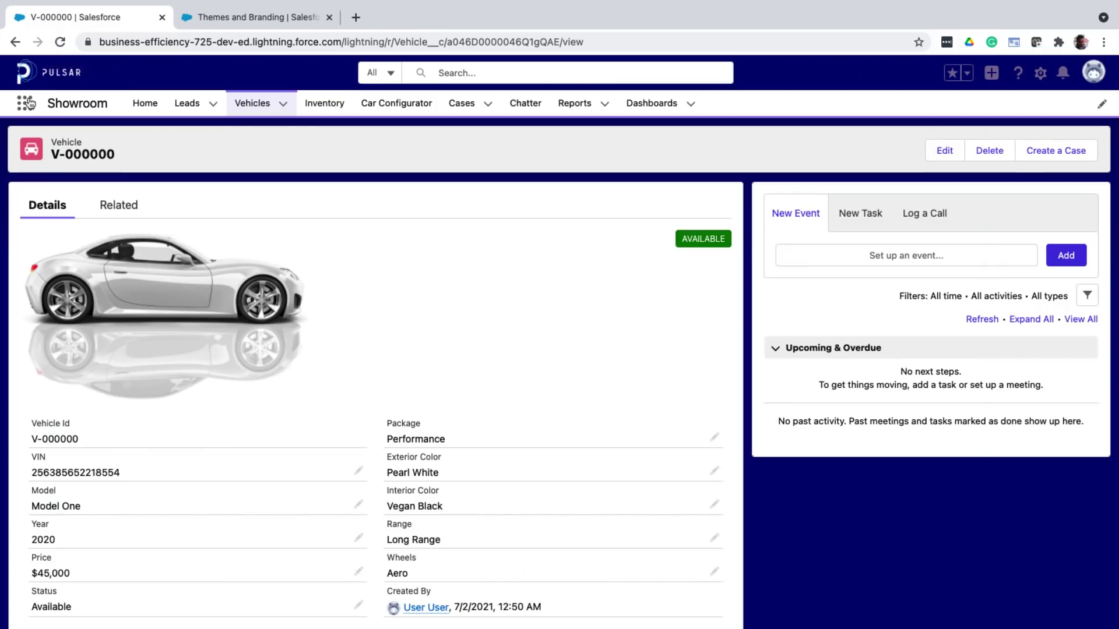